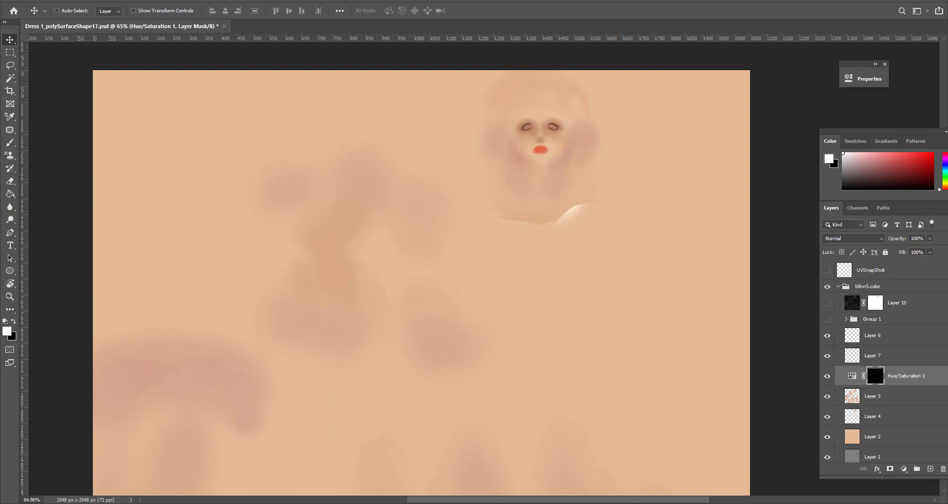
- Look over the layers and face area of the skin texture, and switch to Maya
{"action": "scroll", "coordinate": [875, 359], "scroll_direction": "down", "scroll_amount": 1}
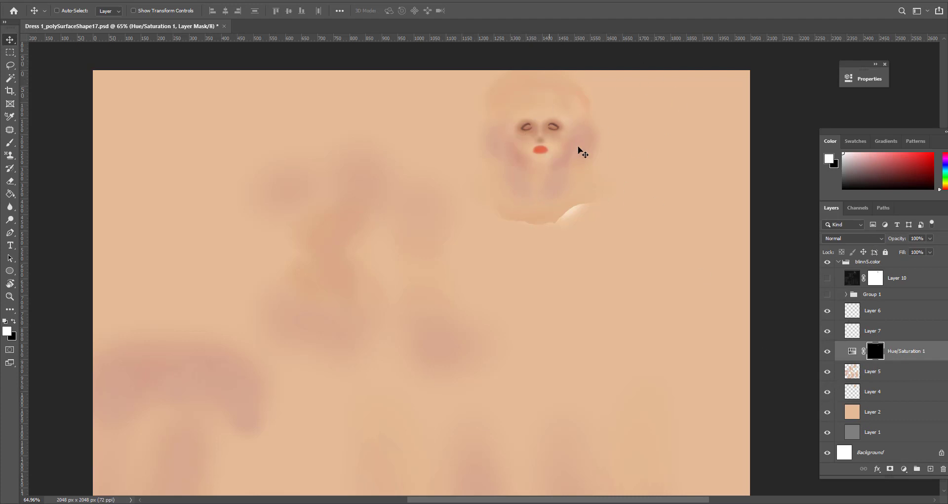
{"action": "scroll", "coordinate": [642, 201], "scroll_direction": "up", "scroll_amount": 2, "text": "alt"}
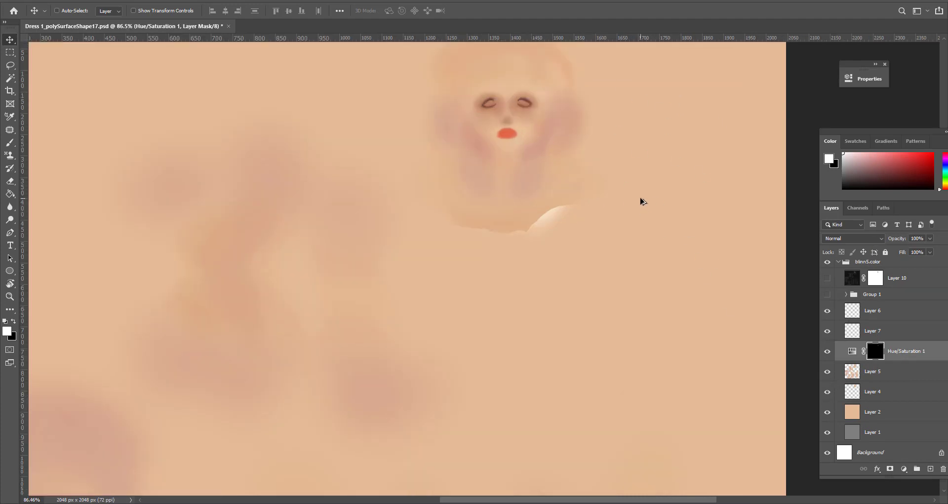
{"action": "key", "text": "alt+Tab"}
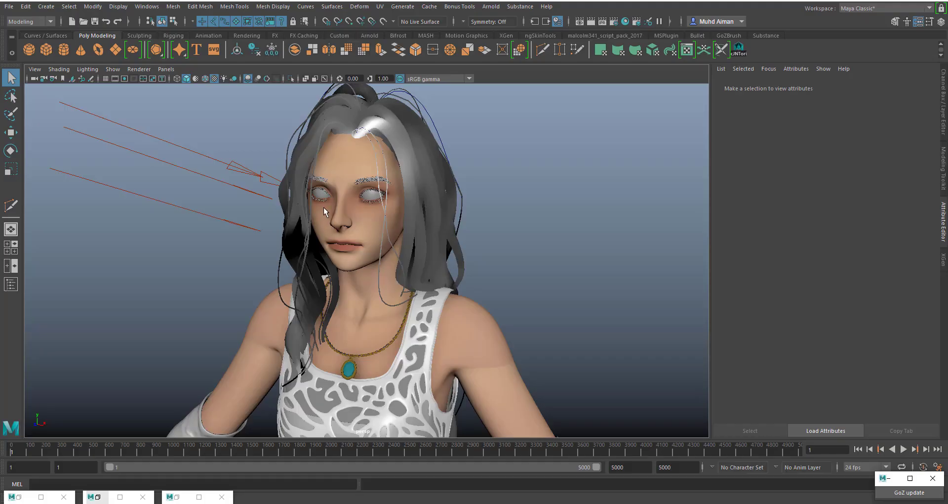
- Select the character's skin mesh and open the Hypershade, placing it so the face stays visible
{"action": "left_click", "coordinate": [362, 217]}
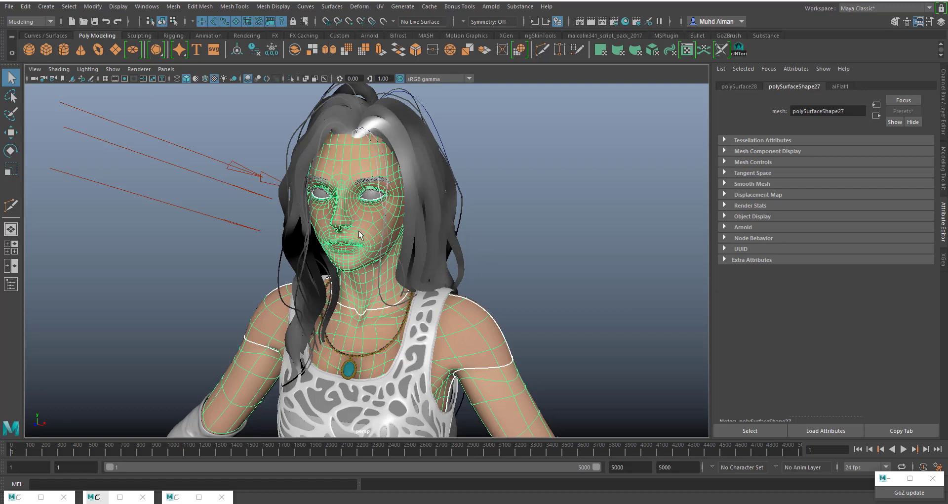
{"action": "left_click_drag", "start_coordinate": [544, 182], "coordinate": [535, 185], "text": "alt"}
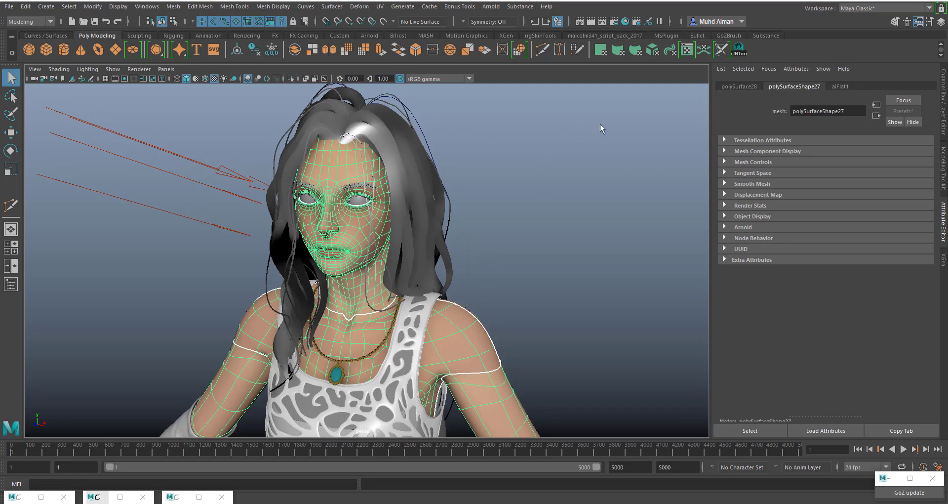
{"action": "left_click", "coordinate": [626, 22]}
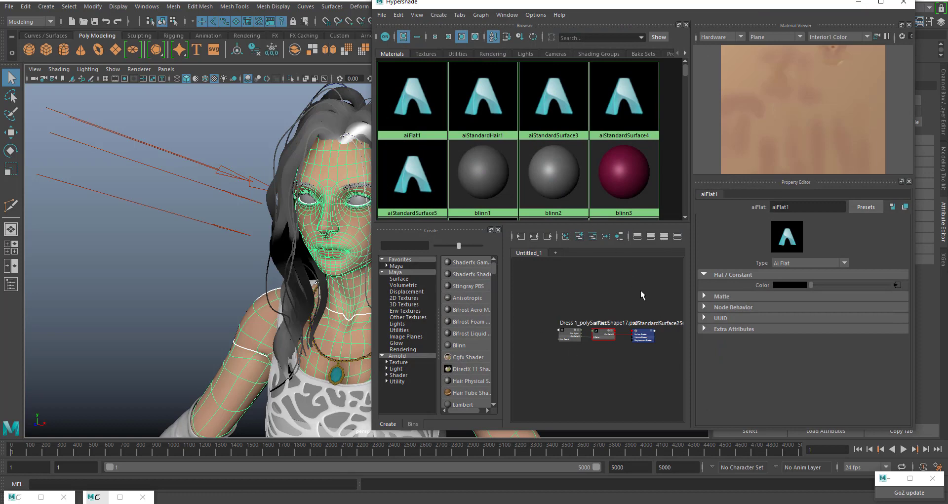
{"action": "left_click_drag", "start_coordinate": [648, 8], "coordinate": [521, 255]}
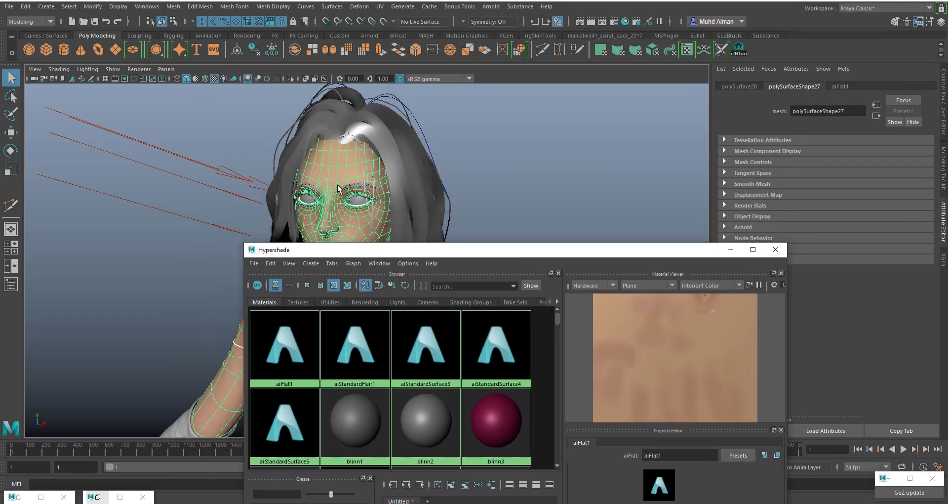
- Examine the skin mesh's aiFlat1 material attributes, the available shader types and the face in the viewport
{"action": "left_click", "coordinate": [841, 87]}
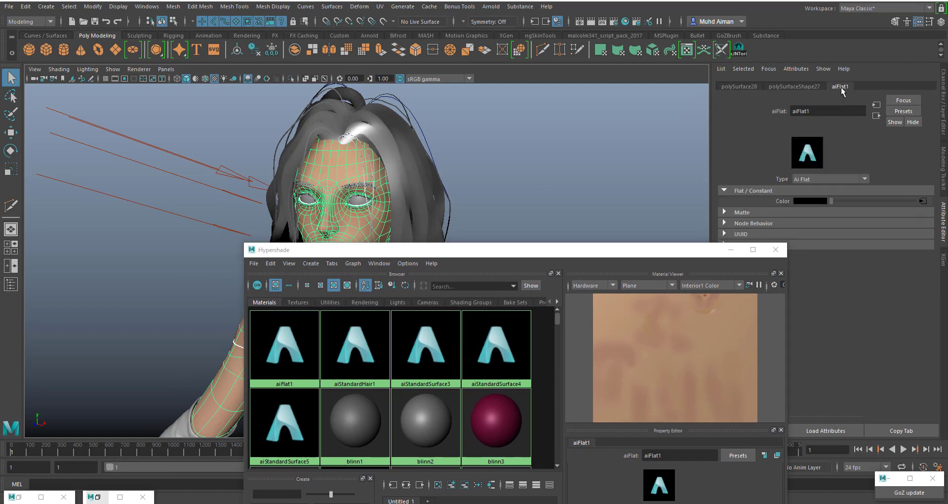
{"action": "left_click", "coordinate": [823, 177]}
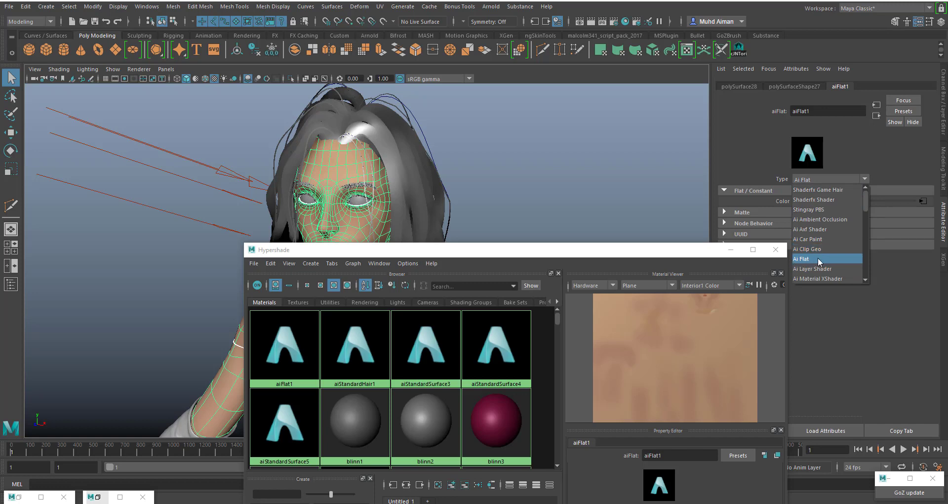
{"action": "left_click", "coordinate": [327, 176]}
{"action": "right_click_drag", "start_coordinate": [418, 161], "coordinate": [470, 212], "text": "alt"}
{"action": "middle_click_drag", "start_coordinate": [374, 108], "coordinate": [401, 140], "text": "alt"}
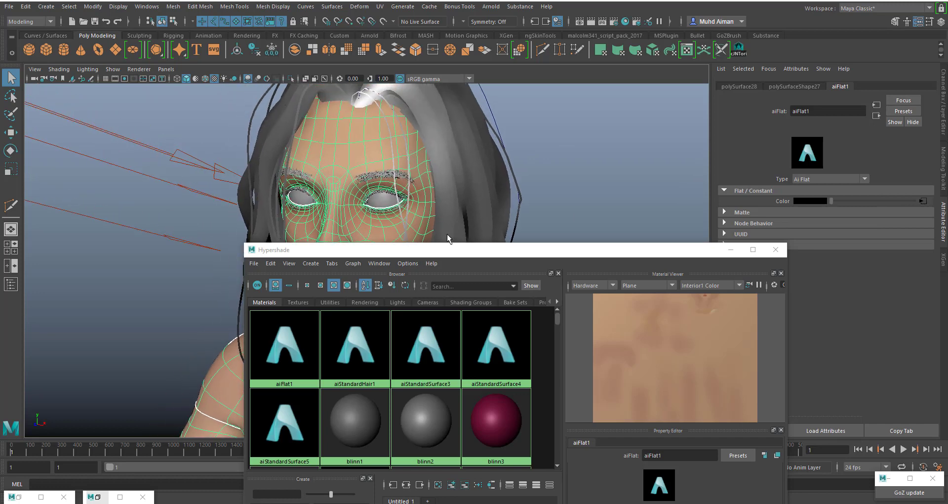
{"action": "left_click_drag", "start_coordinate": [440, 256], "coordinate": [660, 93]}
{"action": "right_click_drag", "start_coordinate": [345, 251], "coordinate": [318, 216], "text": "alt"}
{"action": "middle_click_drag", "start_coordinate": [347, 248], "coordinate": [325, 235], "text": "alt"}
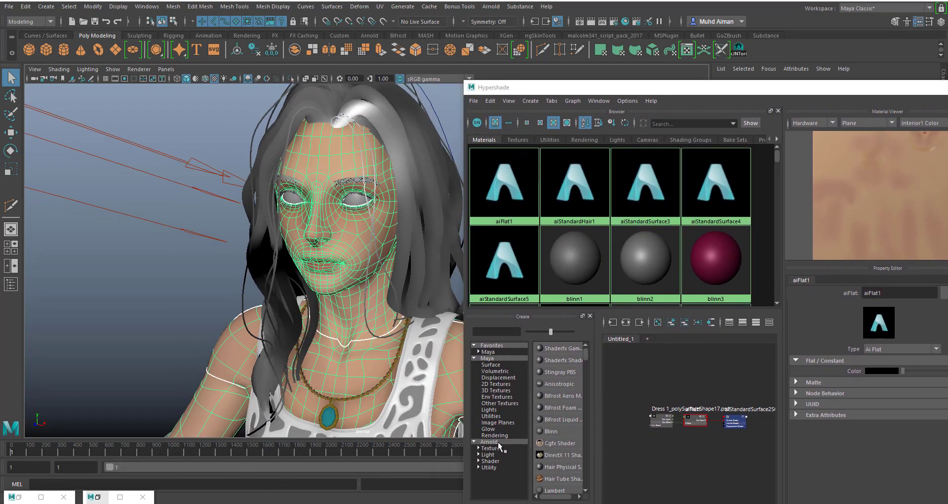
- Clear the Hypershade graph and graph the selected skin mesh's shading group with its input connections
{"action": "left_click_drag", "start_coordinate": [645, 88], "coordinate": [526, 38]}
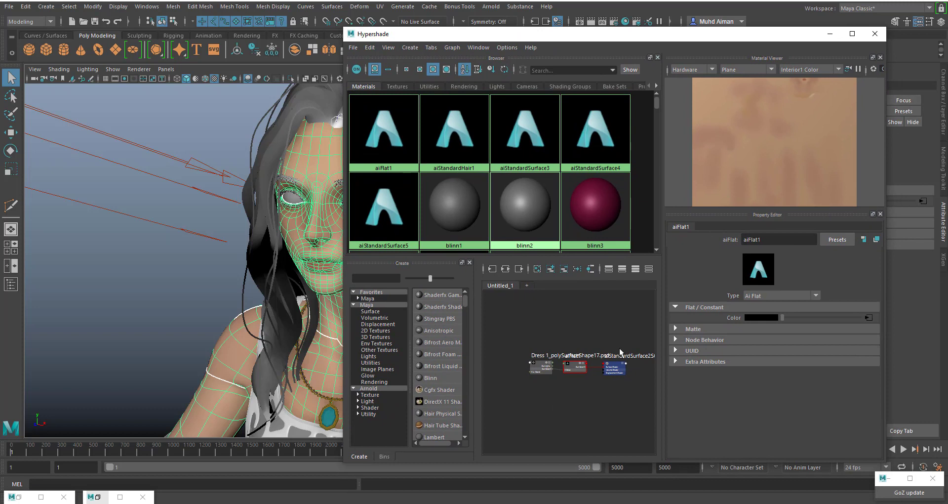
{"action": "left_click", "coordinate": [453, 47]}
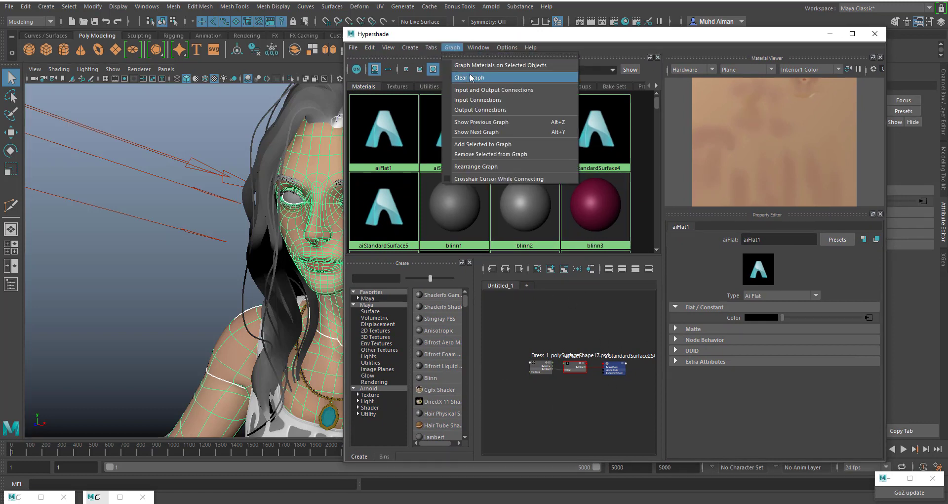
{"action": "left_click", "coordinate": [485, 78]}
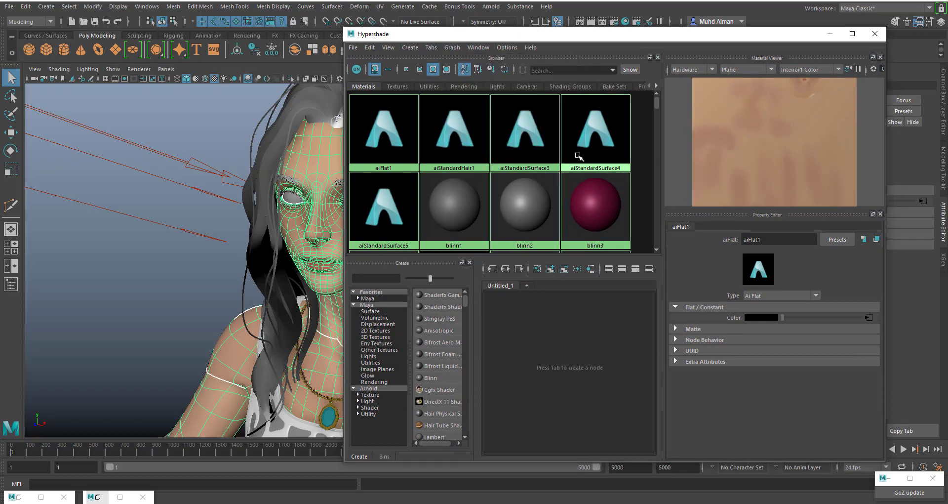
{"action": "left_click_drag", "start_coordinate": [522, 34], "coordinate": [569, 47]}
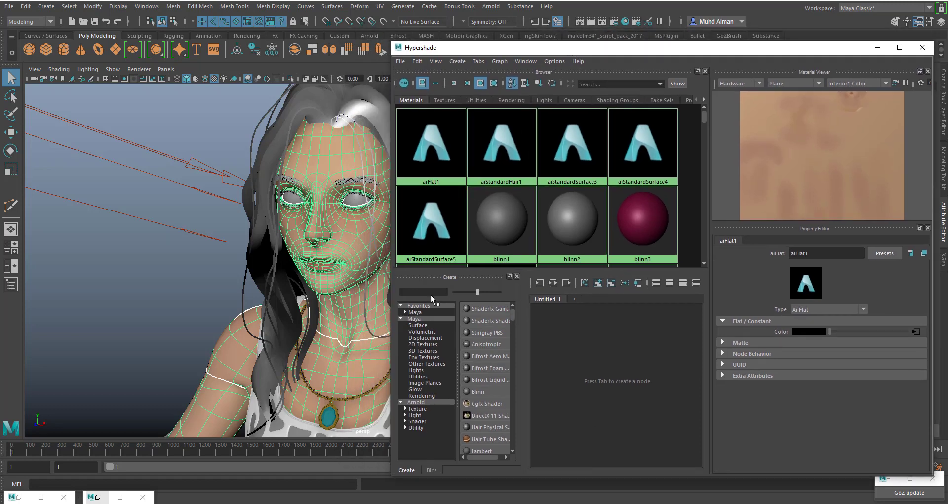
{"action": "left_click", "coordinate": [552, 282]}
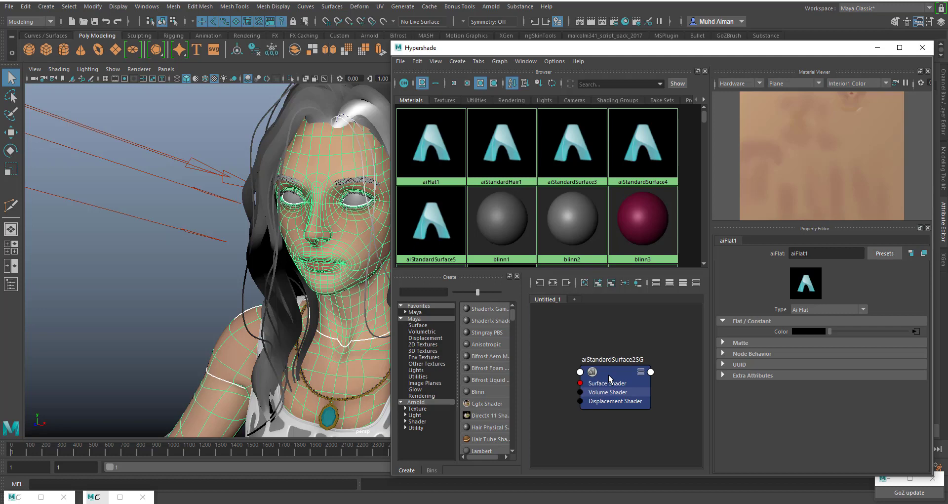
{"action": "left_click_drag", "start_coordinate": [610, 379], "coordinate": [620, 362]}
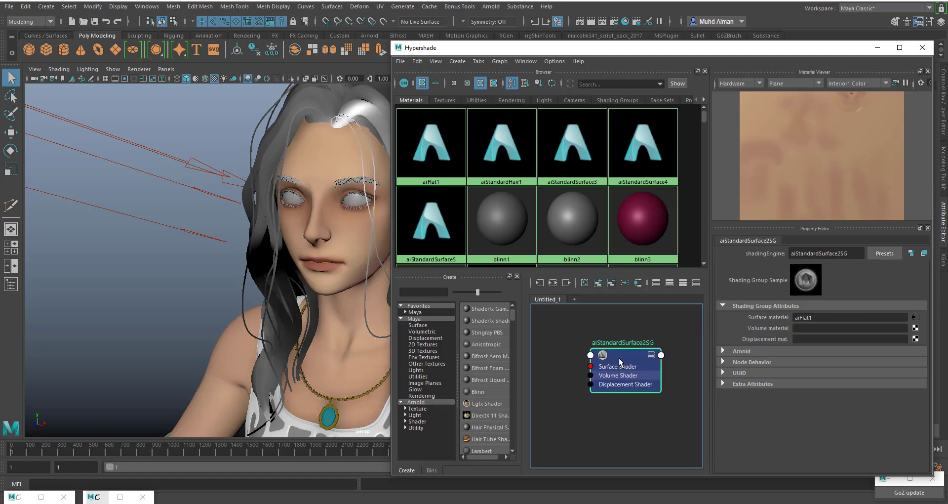
{"action": "left_click", "coordinate": [539, 282]}
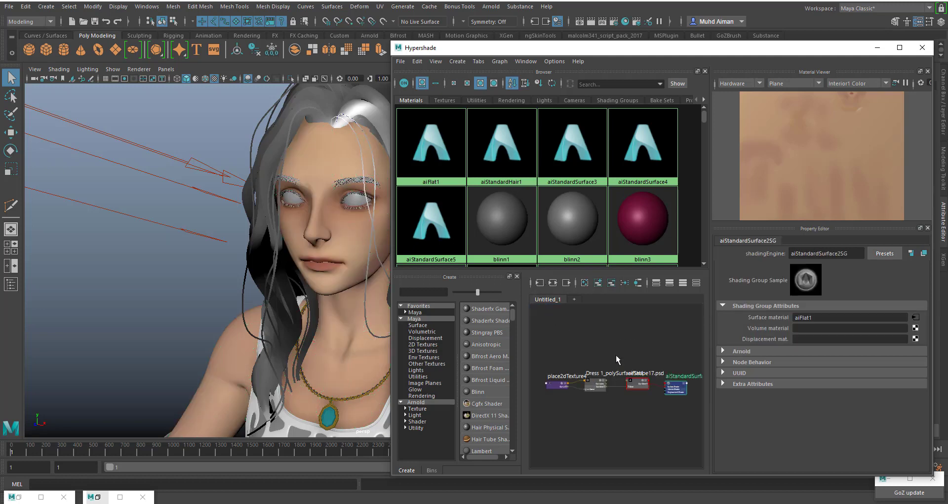
- Inspect the PSD texture and aiFlat1 nodes and their connection in the skin's shading network
{"action": "scroll", "coordinate": [630, 401], "scroll_direction": "up", "scroll_amount": 3}
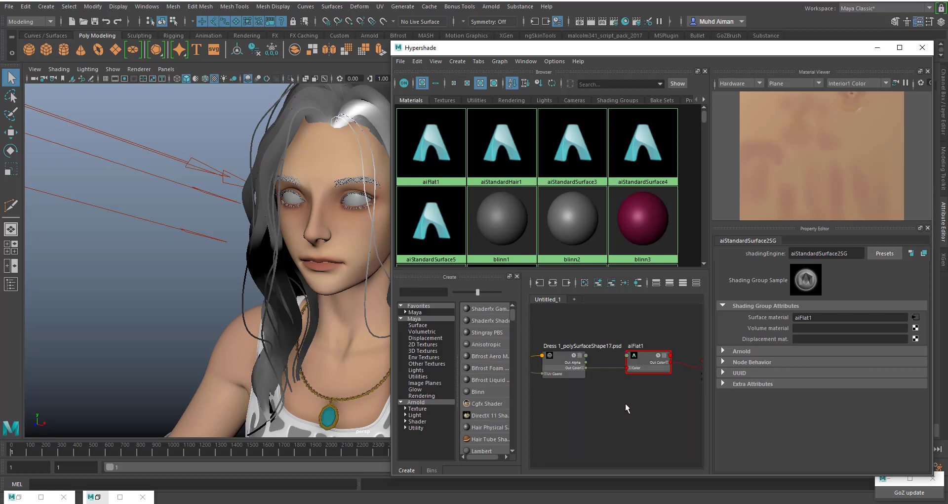
{"action": "mouse_move", "coordinate": [561, 355]}
{"action": "left_mouse_down"}
{"action": "mouse_move", "coordinate": [561, 345]}
{"action": "mouse_move", "coordinate": [553, 354]}
{"action": "left_mouse_up"}
{"action": "middle_click_drag", "start_coordinate": [580, 384], "coordinate": [630, 386], "text": "alt"}
{"action": "left_click_drag", "start_coordinate": [596, 359], "coordinate": [599, 357]}
{"action": "left_click_drag", "start_coordinate": [543, 369], "coordinate": [541, 365]}
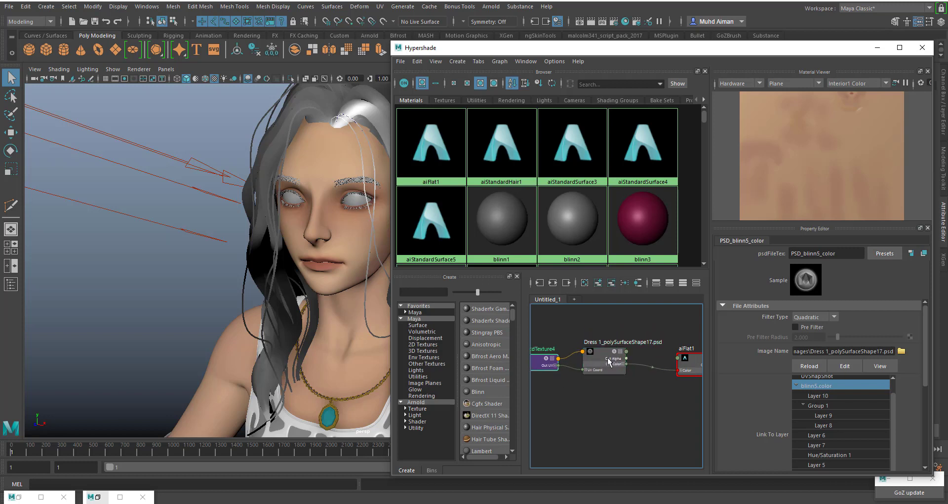
{"action": "left_click_drag", "start_coordinate": [602, 359], "coordinate": [585, 351]}
{"action": "middle_click_drag", "start_coordinate": [659, 391], "coordinate": [618, 384], "text": "alt"}
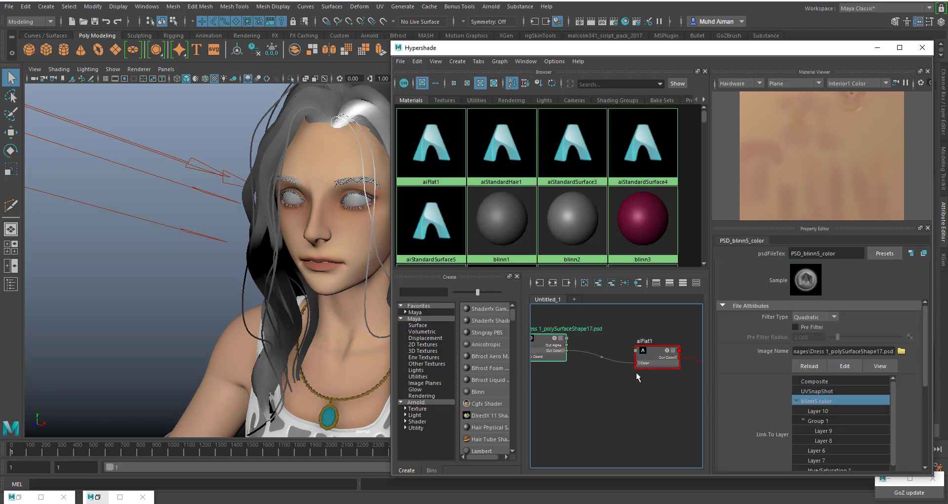
{"action": "left_click_drag", "start_coordinate": [652, 355], "coordinate": [640, 338]}
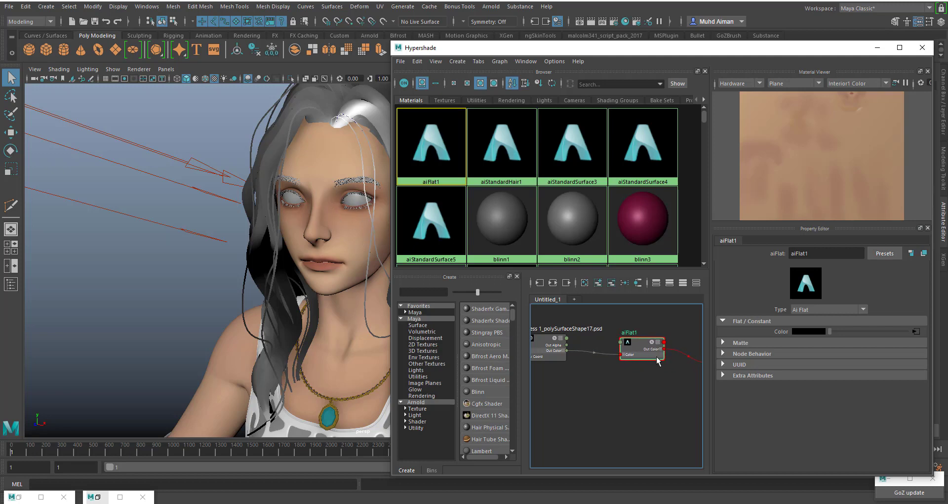
- Enlarge the Hypershade, create an Arnold aiStandardSurface material, and place it with its shading group below the aiFlat1 network
{"action": "left_click_drag", "start_coordinate": [391, 43], "coordinate": [119, 1]}
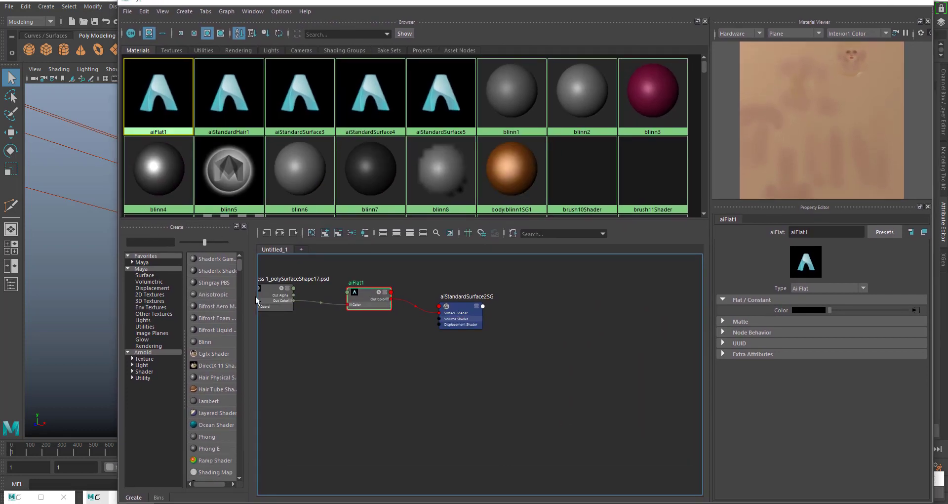
{"action": "middle_click_drag", "start_coordinate": [323, 363], "coordinate": [453, 400], "text": "alt"}
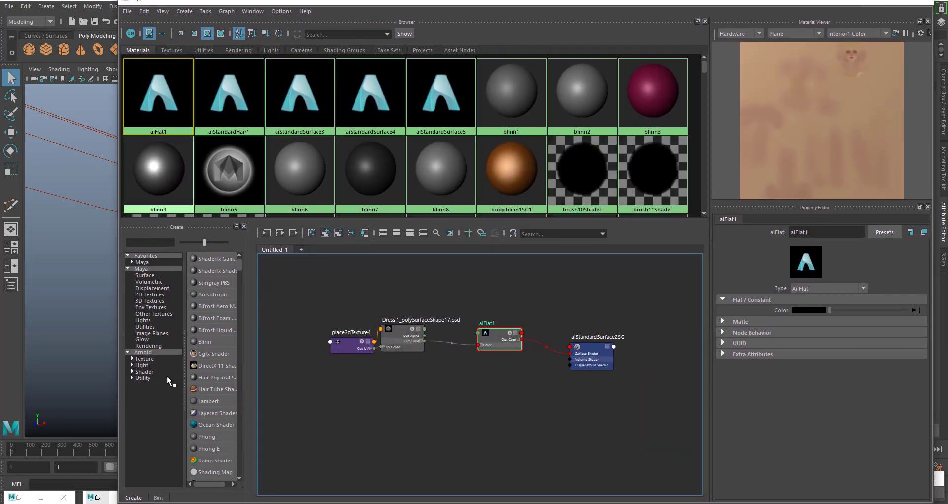
{"action": "left_click", "coordinate": [147, 352]}
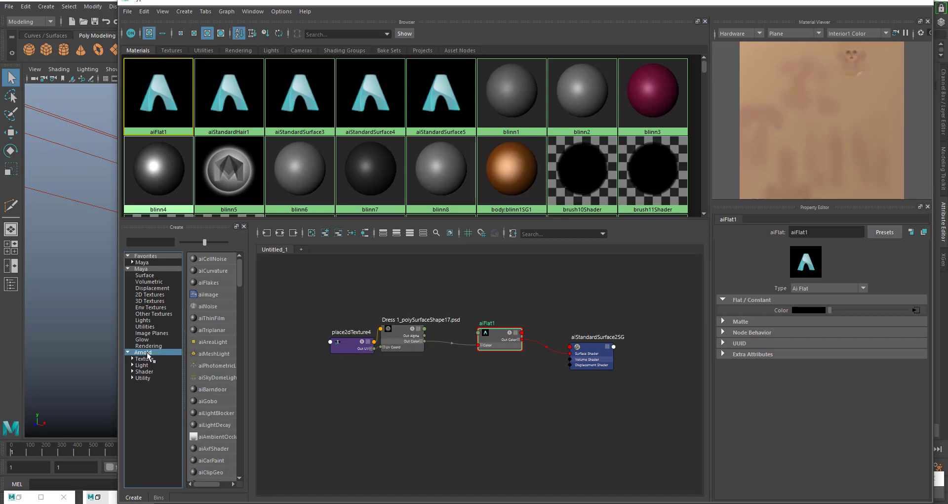
{"action": "left_click_drag", "start_coordinate": [247, 346], "coordinate": [298, 346]}
{"action": "scroll", "coordinate": [277, 358], "scroll_direction": "down", "scroll_amount": 1}
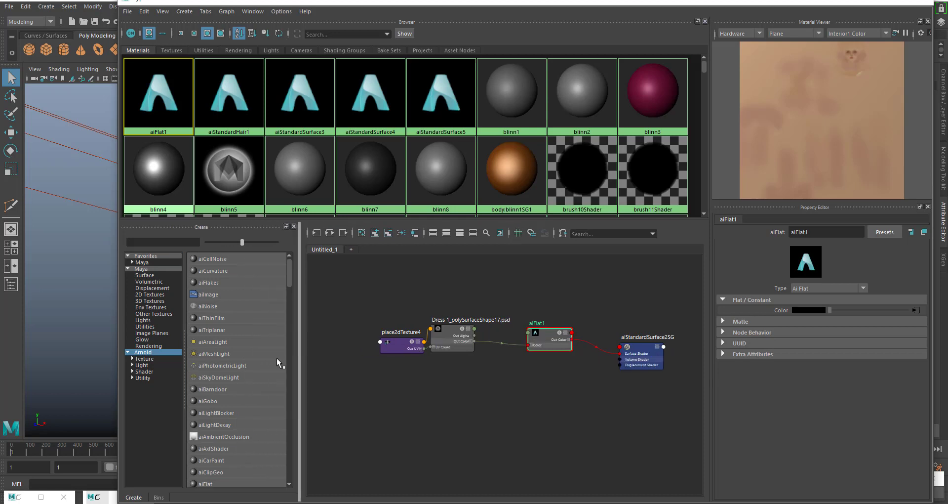
{"action": "scroll", "coordinate": [229, 405], "scroll_direction": "down", "scroll_amount": 3}
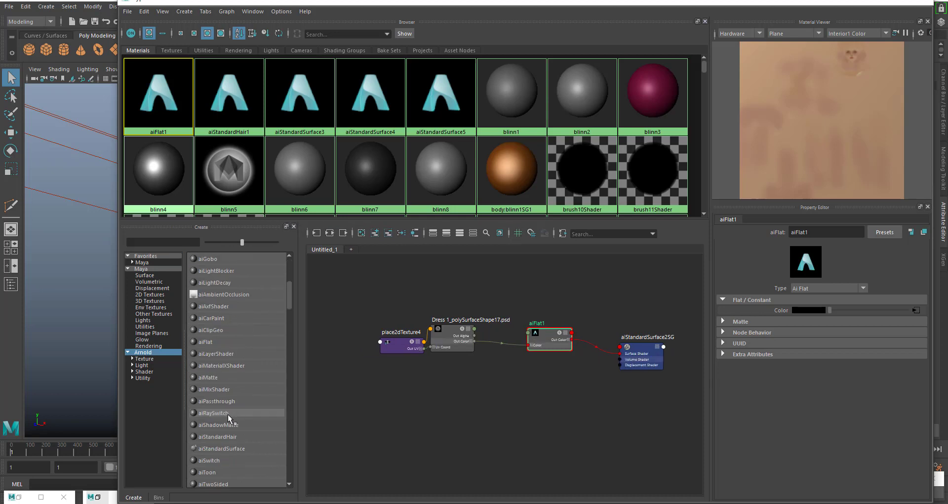
{"action": "left_click", "coordinate": [226, 451]}
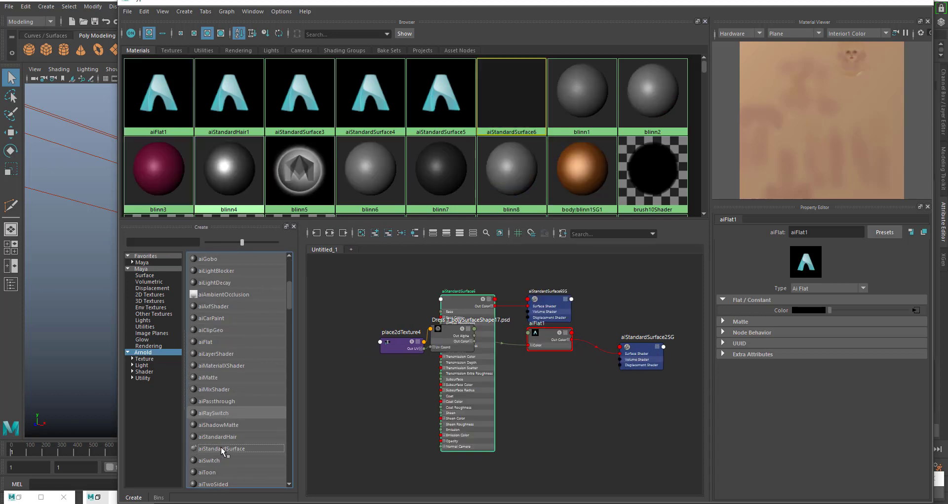
{"action": "left_click_drag", "start_coordinate": [468, 301], "coordinate": [582, 393]}
{"action": "left_click_drag", "start_coordinate": [544, 300], "coordinate": [654, 406]}
{"action": "left_click_drag", "start_coordinate": [582, 394], "coordinate": [579, 385]}
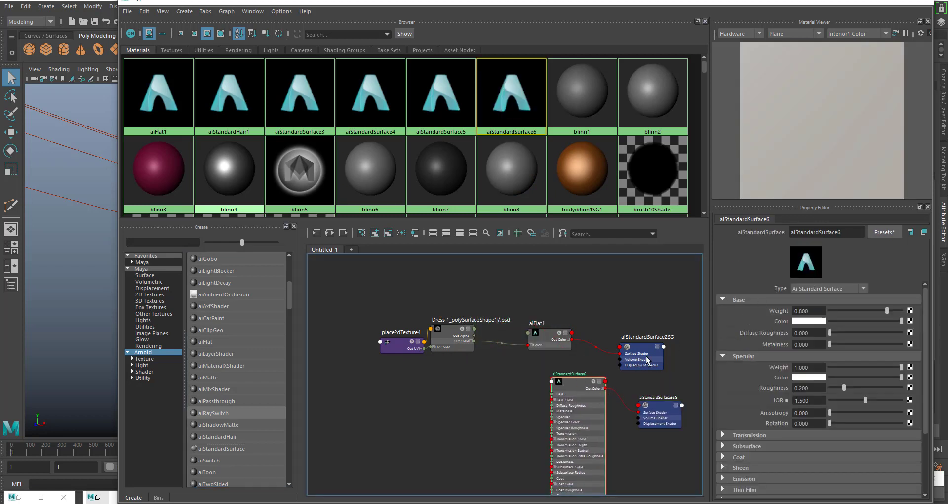
- Rename the new aiStandardSurface material to AiSkinSHader
{"action": "double_click", "coordinate": [835, 232]}
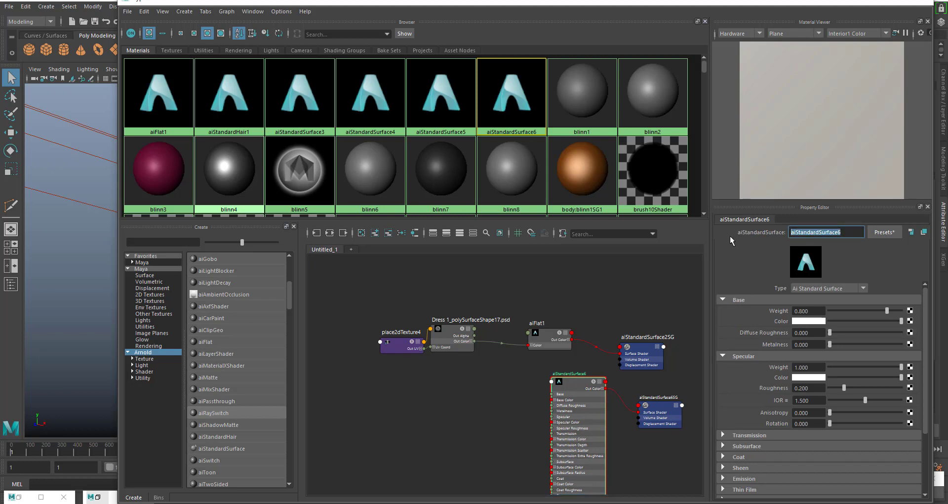
{"action": "type", "text": "AiSkinSHader"}
{"action": "key", "text": "Return"}
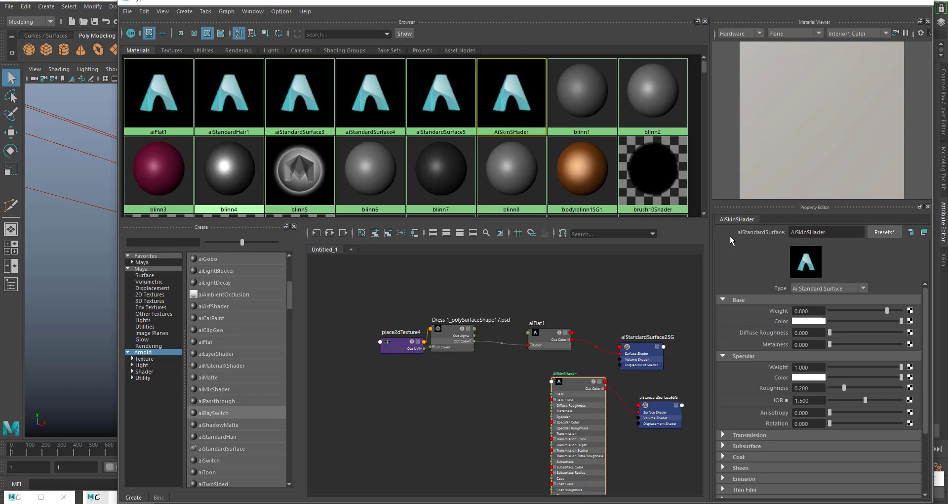
- Rearrange the PSD texture with its placement node and the AiSkinSHader material, leaving free space between them below the existing network
{"action": "middle_click_drag", "start_coordinate": [440, 398], "coordinate": [428, 349], "text": "alt"}
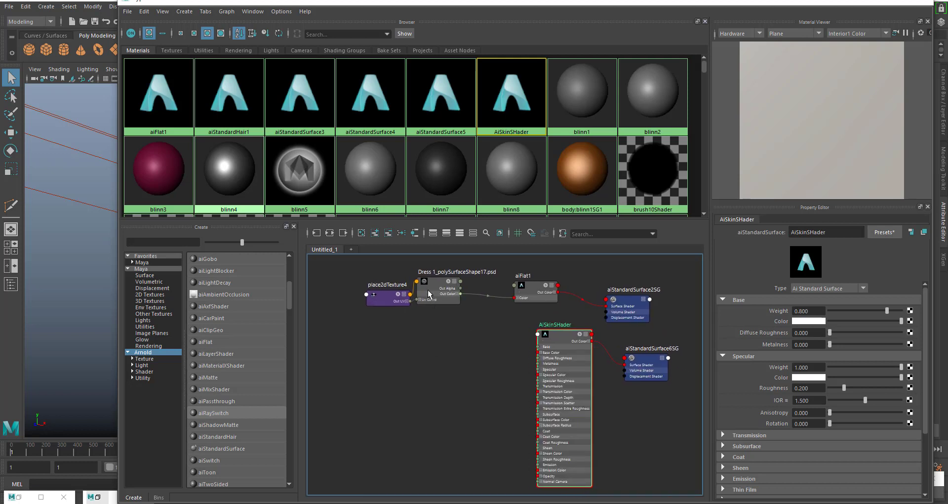
{"action": "left_click_drag", "start_coordinate": [565, 348], "coordinate": [559, 345]}
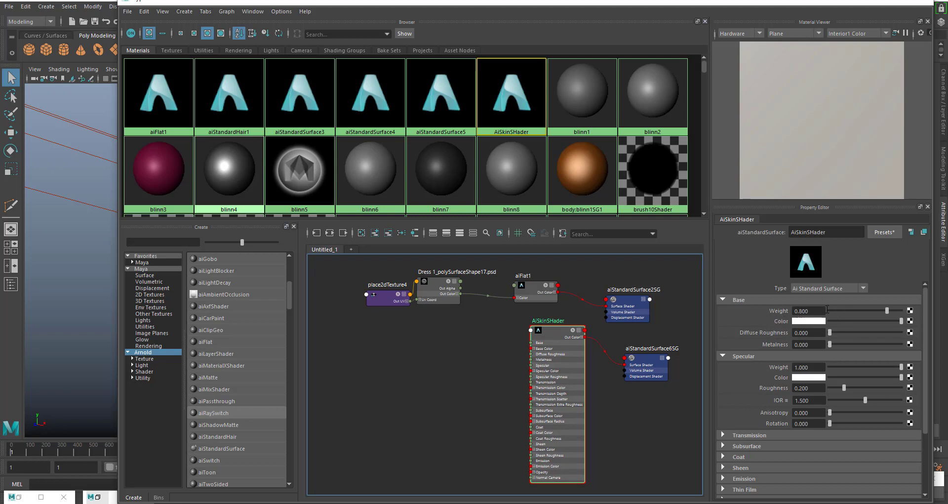
{"action": "left_click", "coordinate": [811, 312]}
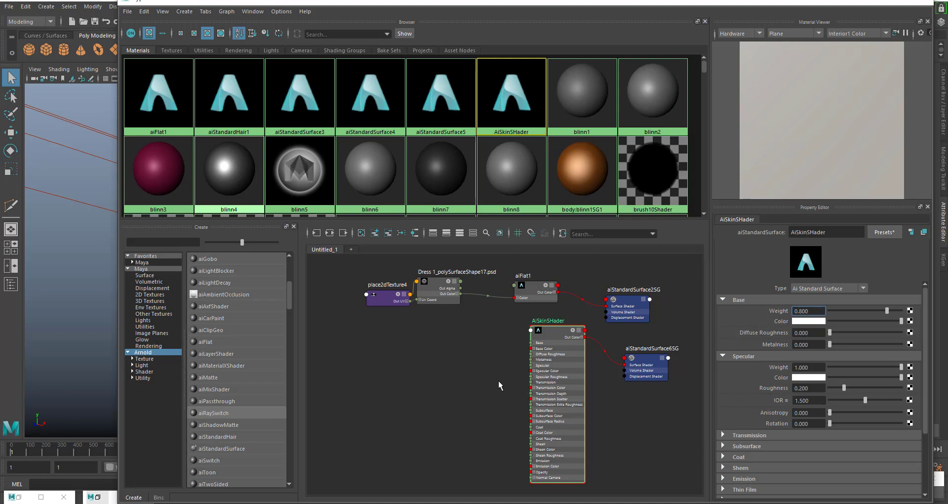
{"action": "left_click_drag", "start_coordinate": [391, 269], "coordinate": [419, 315]}
{"action": "left_click", "coordinate": [426, 345]}
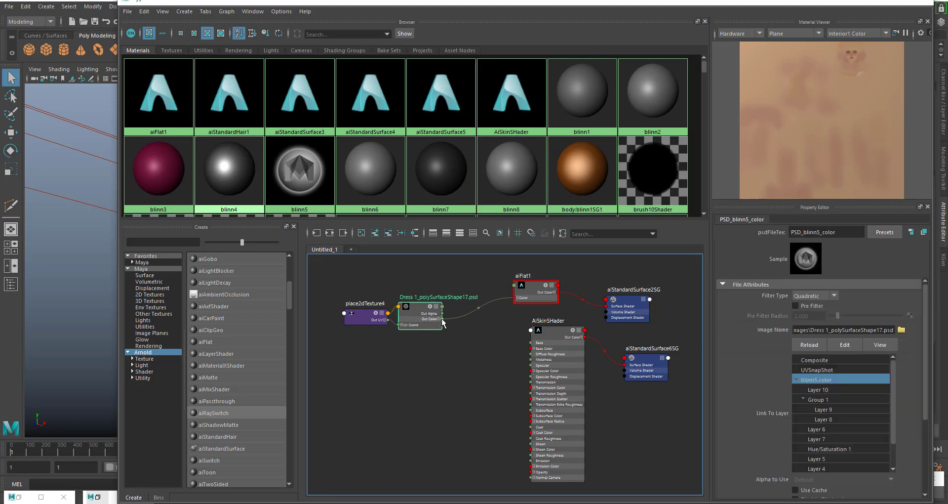
{"action": "left_click", "coordinate": [551, 353]}
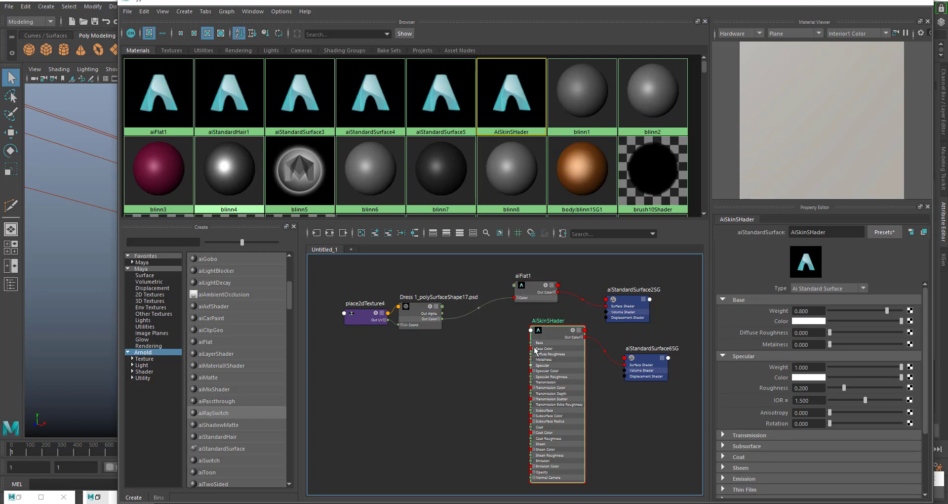
{"action": "left_click_drag", "start_coordinate": [411, 307], "coordinate": [415, 306]}
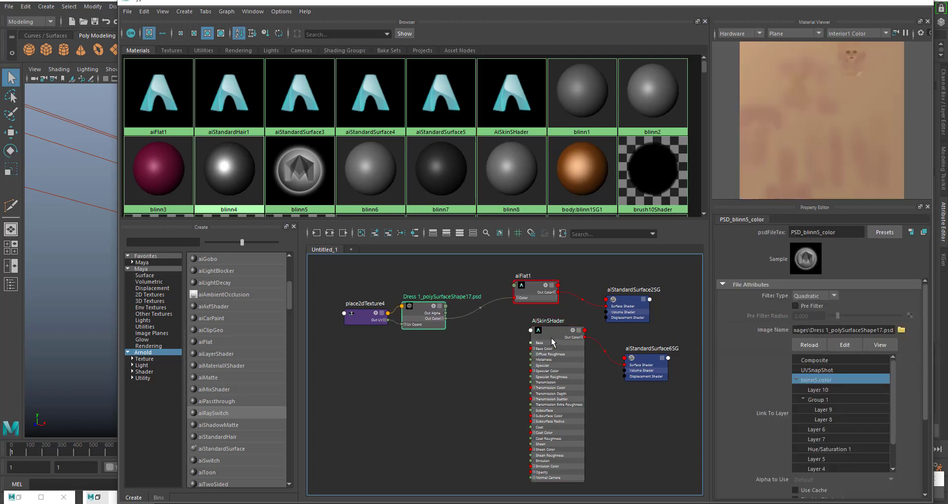
{"action": "mouse_move", "coordinate": [550, 341]}
{"action": "left_mouse_down"}
{"action": "mouse_move", "coordinate": [539, 345]}
{"action": "mouse_move", "coordinate": [542, 355]}
{"action": "left_mouse_up"}
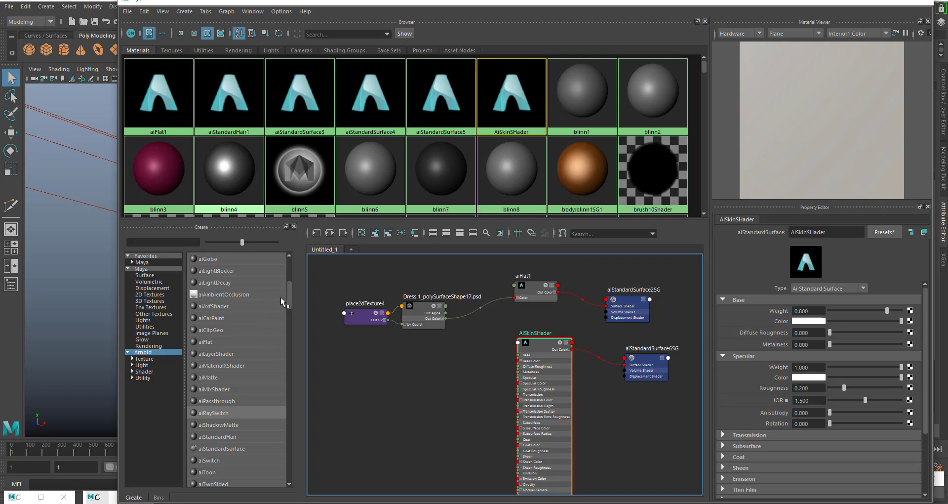
- Create an Arnold aiImage node and place it below the PSD texture node, beside the AiSkinSHader material
{"action": "left_click_drag", "start_coordinate": [289, 294], "coordinate": [291, 283]}
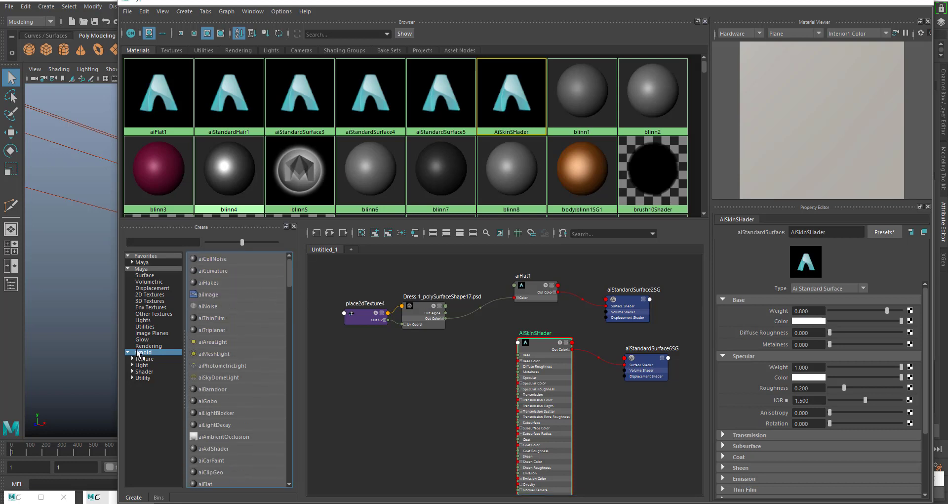
{"action": "left_click", "coordinate": [209, 295]}
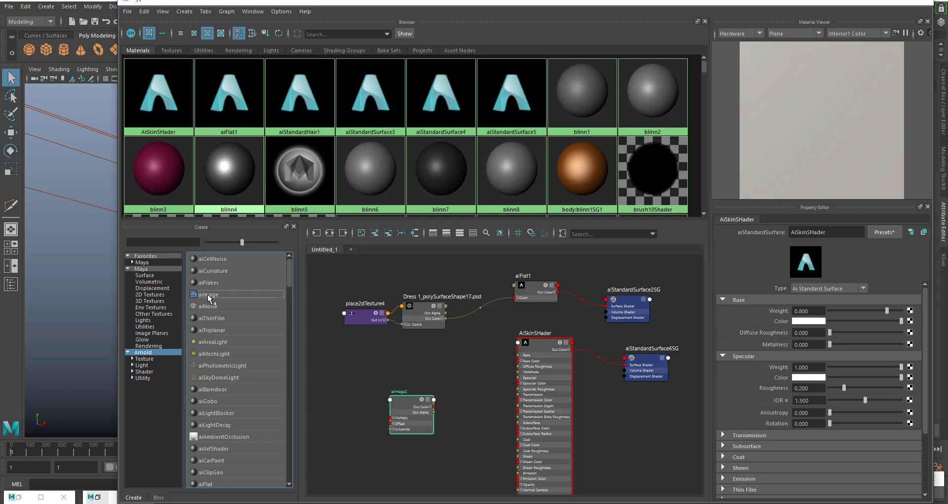
{"action": "left_click_drag", "start_coordinate": [411, 399], "coordinate": [413, 378]}
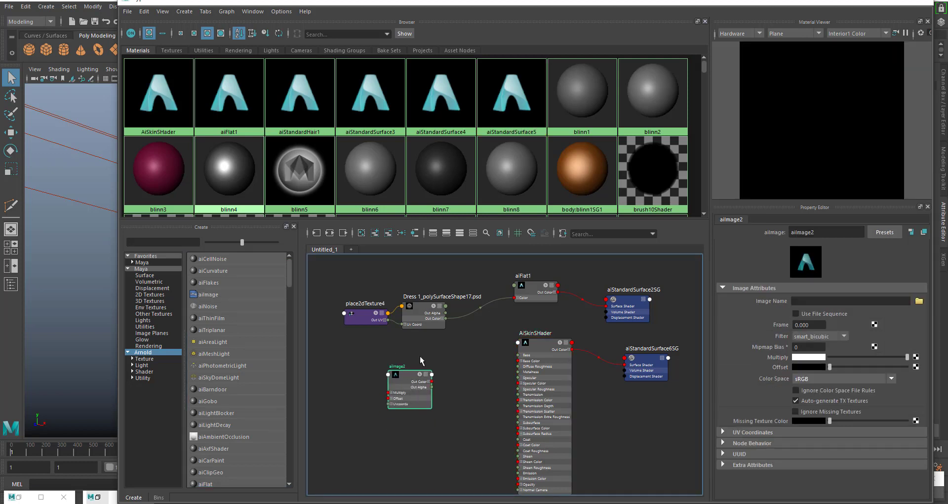
{"action": "left_click_drag", "start_coordinate": [404, 385], "coordinate": [420, 377]}
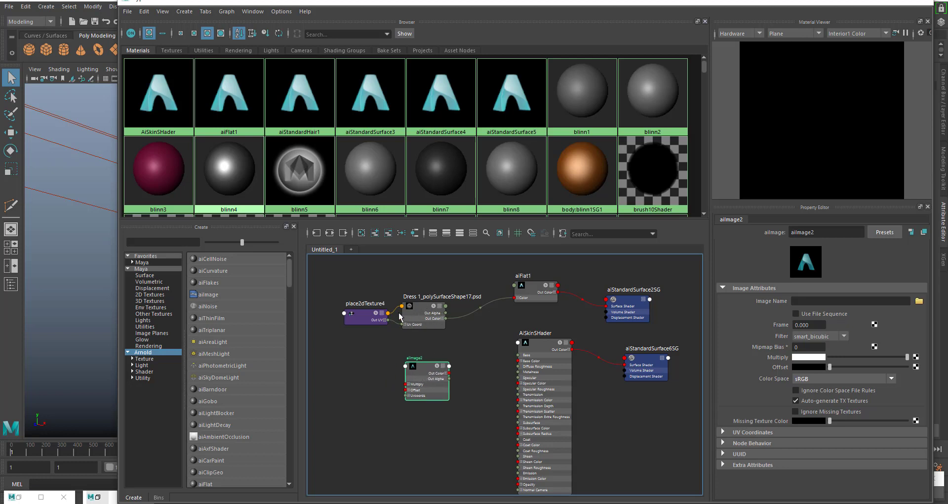
{"action": "left_click_drag", "start_coordinate": [426, 372], "coordinate": [434, 372]}
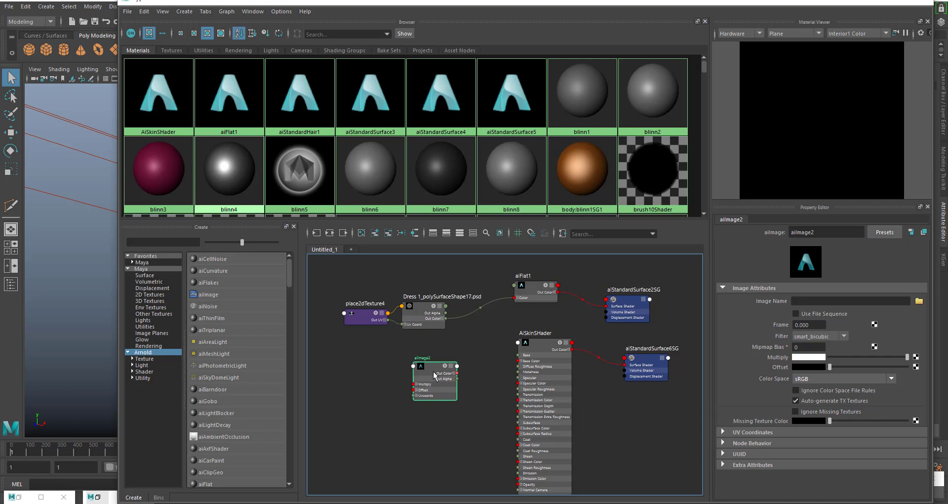
- Load Dress 1_polySurfaceShape17.psd from the project's sourceimages folder as the image of aiImage2
{"action": "left_click", "coordinate": [421, 309]}
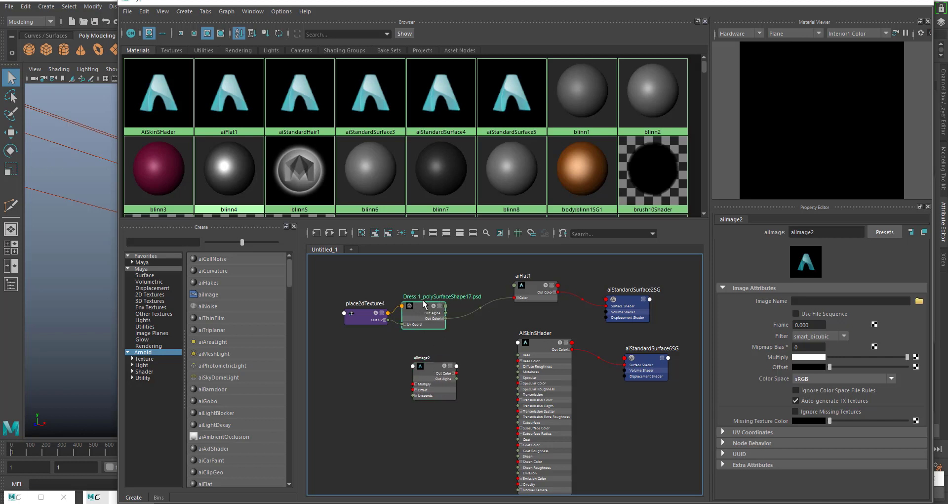
{"action": "left_click", "coordinate": [437, 371]}
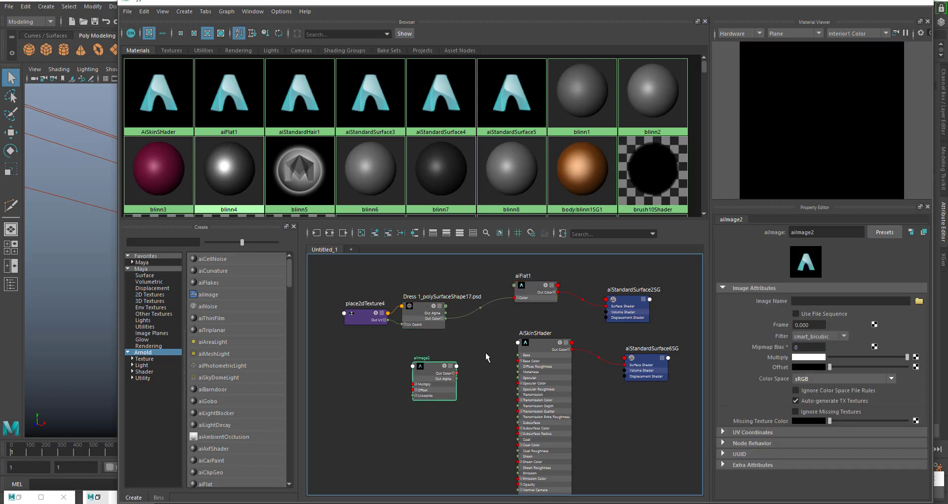
{"action": "left_click", "coordinate": [920, 301]}
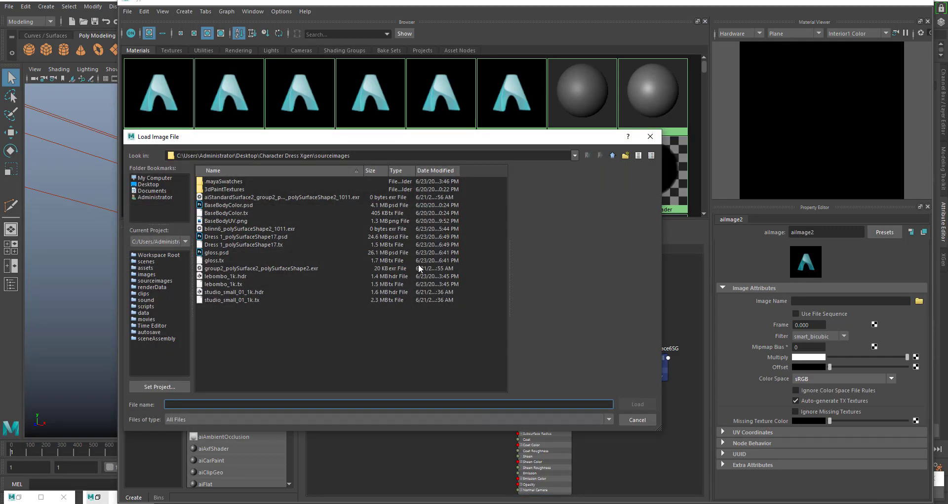
{"action": "left_click", "coordinate": [260, 237]}
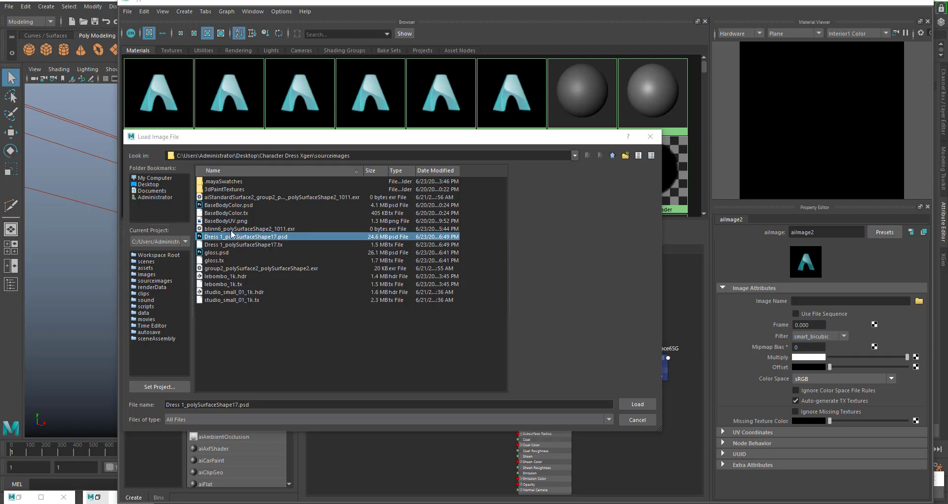
{"action": "left_click", "coordinate": [265, 236]}
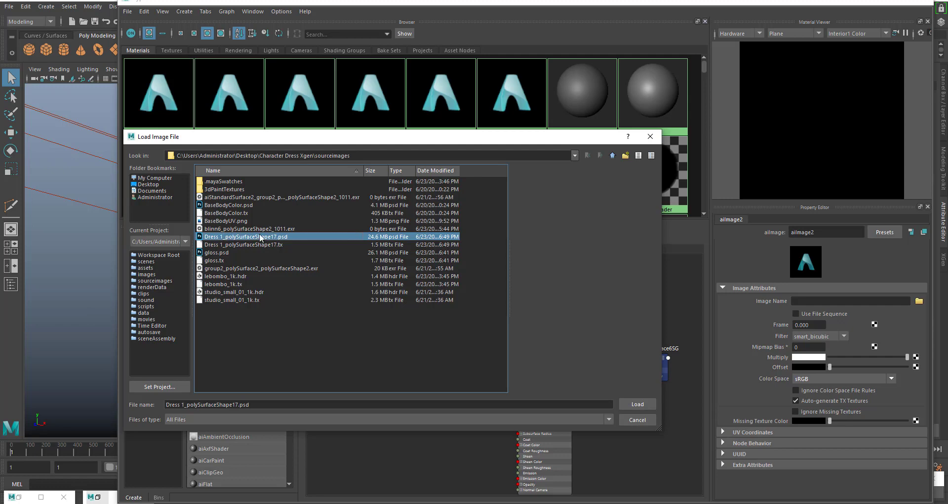
{"action": "left_click", "coordinate": [638, 404]}
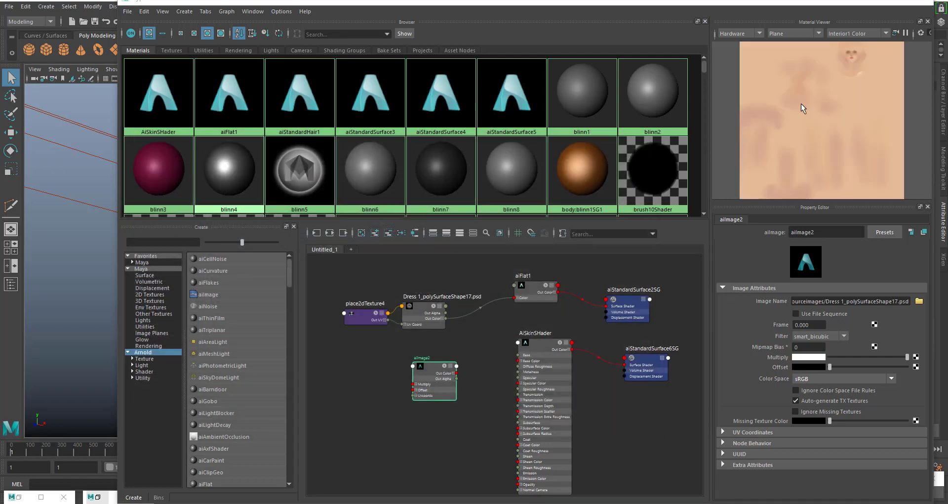
- Connect aiImage2's Out Color to AiSkinSHader's Base Color and set the material's base weight to 1.000
{"action": "scroll", "coordinate": [466, 390], "scroll_direction": "up", "scroll_amount": 2}
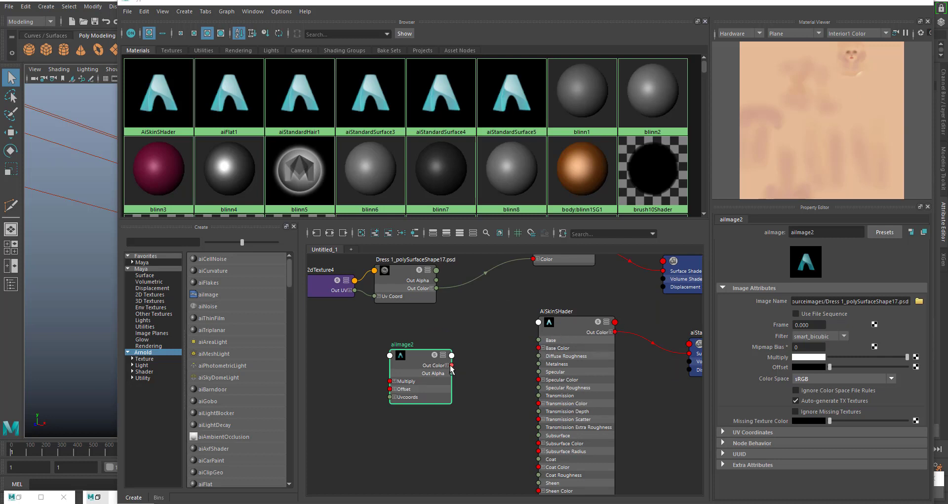
{"action": "left_click_drag", "start_coordinate": [452, 366], "coordinate": [565, 339]}
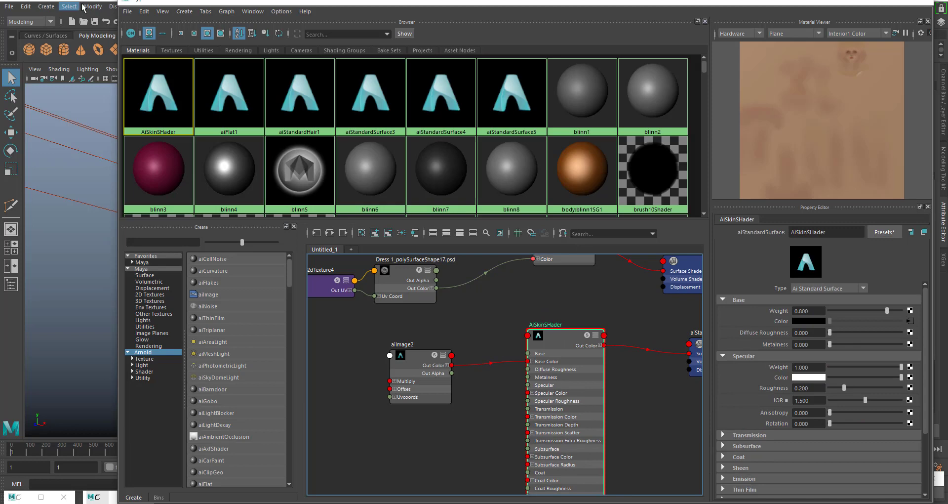
{"action": "left_click_drag", "start_coordinate": [118, 1], "coordinate": [235, 33]}
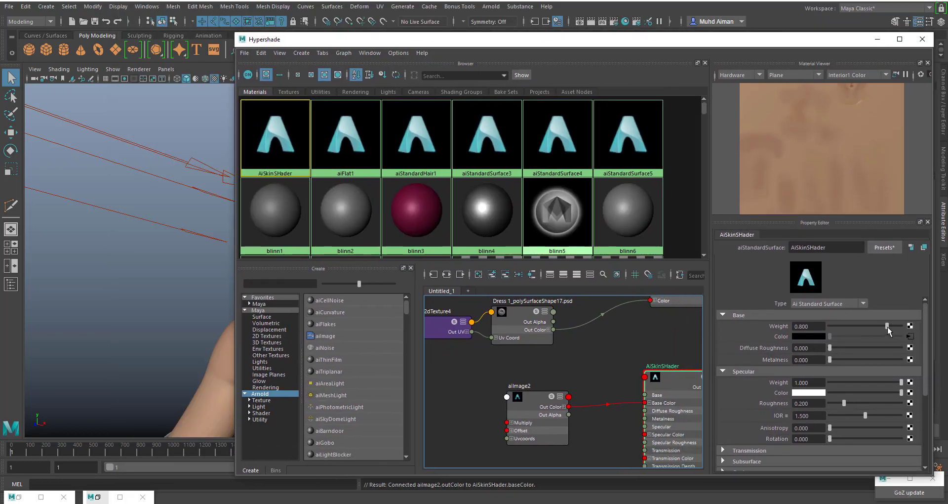
{"action": "left_click_drag", "start_coordinate": [821, 328], "coordinate": [796, 326]}
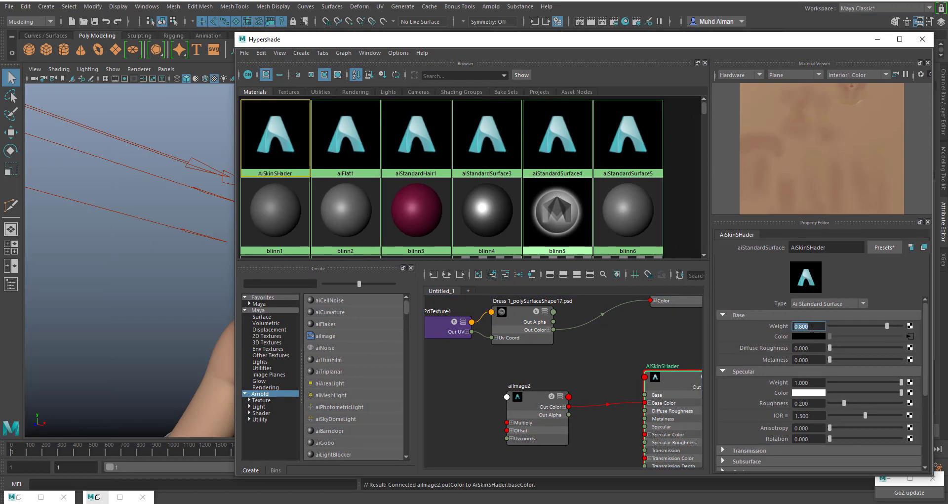
{"action": "left_click_drag", "start_coordinate": [887, 327], "coordinate": [913, 330]}
{"action": "left_click_drag", "start_coordinate": [819, 326], "coordinate": [796, 329]}
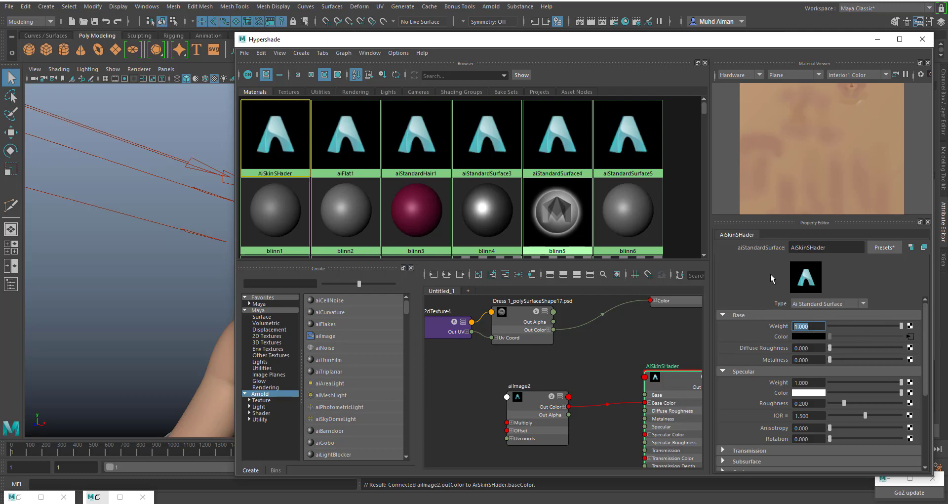
- Correct the capitalisation of the skin material's name to AiSkinShader
{"action": "left_click_drag", "start_coordinate": [357, 43], "coordinate": [547, 100]}
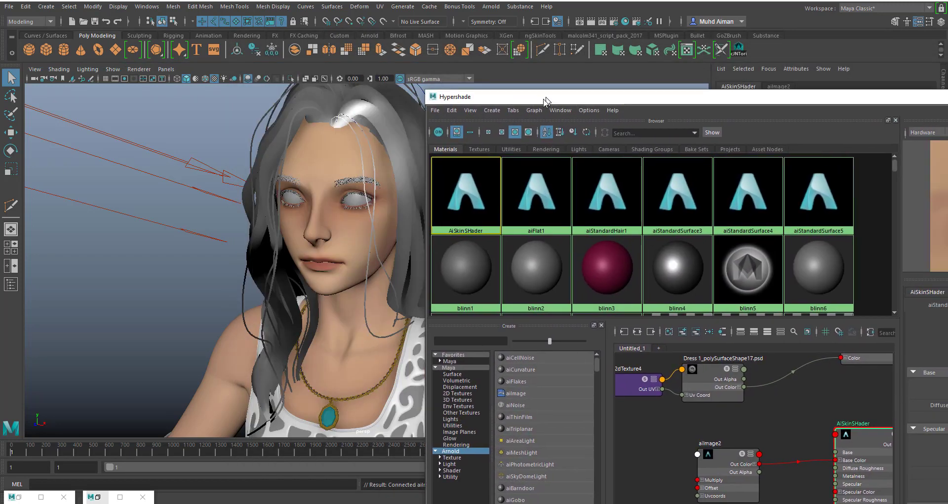
{"action": "left_click", "coordinate": [348, 206]}
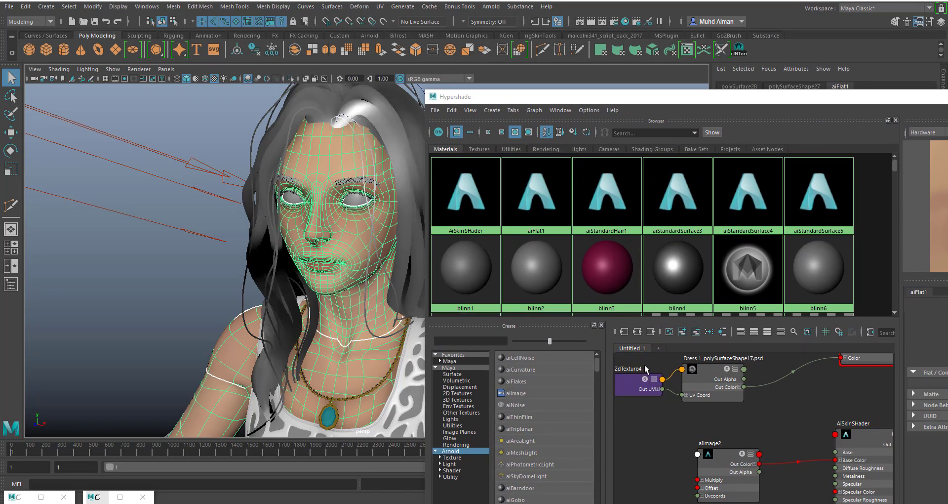
{"action": "middle_click_drag", "start_coordinate": [787, 423], "coordinate": [748, 423], "text": "alt"}
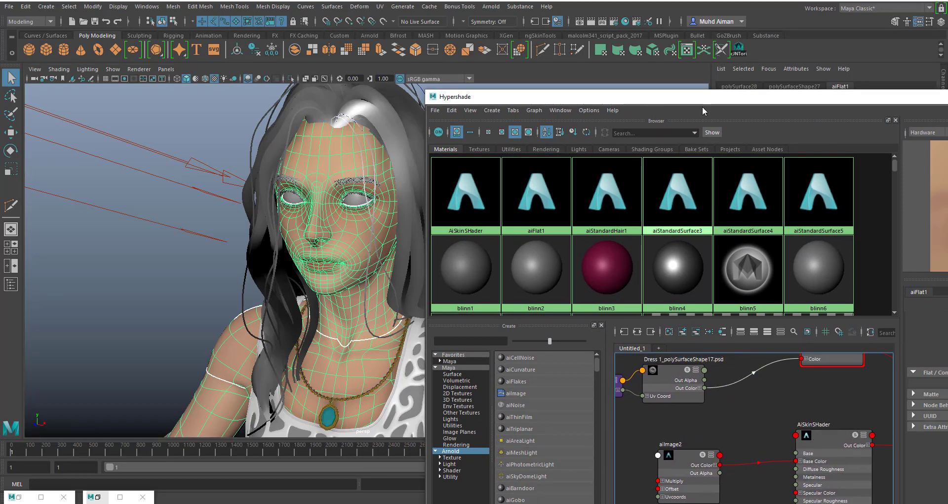
{"action": "left_click_drag", "start_coordinate": [701, 97], "coordinate": [547, 61]}
{"action": "left_click", "coordinate": [678, 401]}
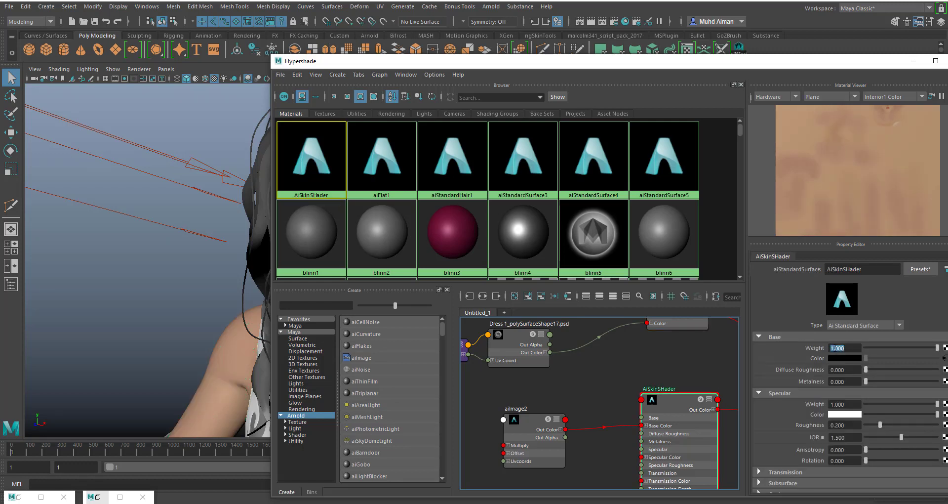
{"action": "left_click", "coordinate": [850, 269]}
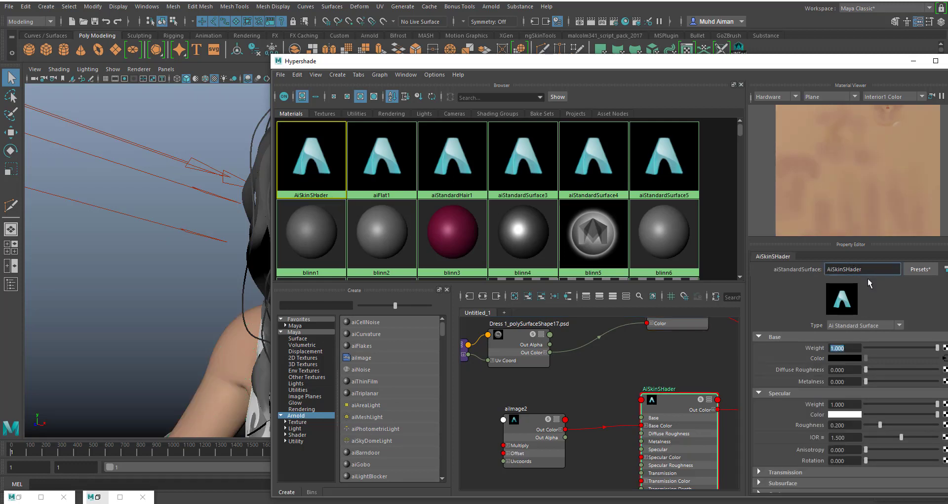
{"action": "key", "text": "Return"}
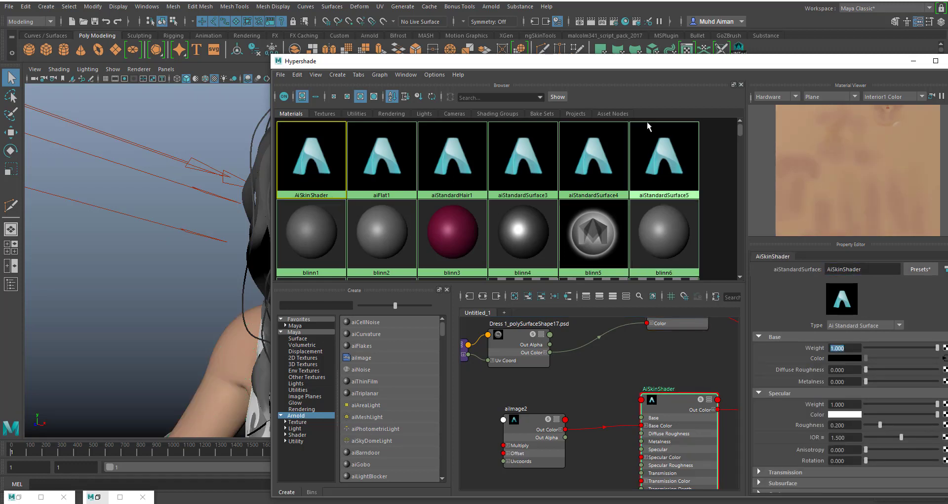
- Assign AiSkinShader to the character's skin mesh, minimise the Hypershade, and show the shader's attributes in the main window
{"action": "left_click", "coordinate": [233, 342]}
{"action": "middle_click_drag", "start_coordinate": [198, 284], "coordinate": [132, 265], "text": "alt"}
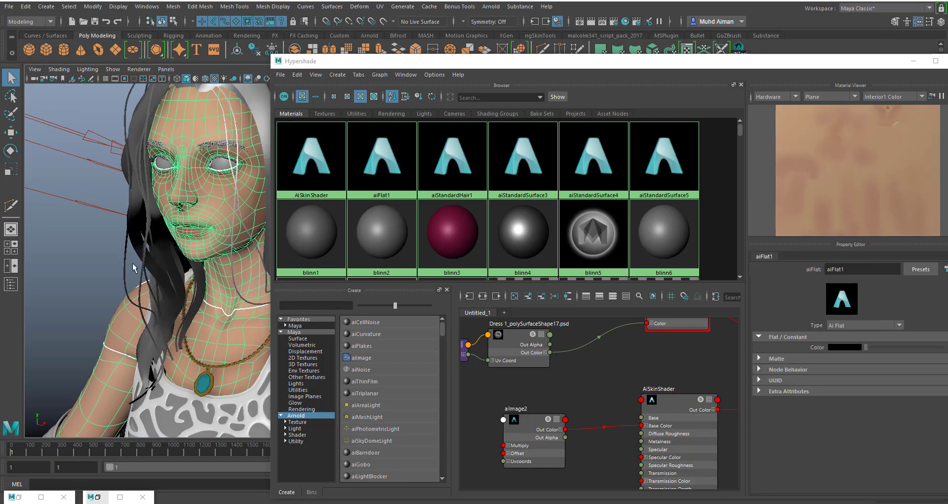
{"action": "right_click_drag", "start_coordinate": [671, 410], "coordinate": [653, 307]}
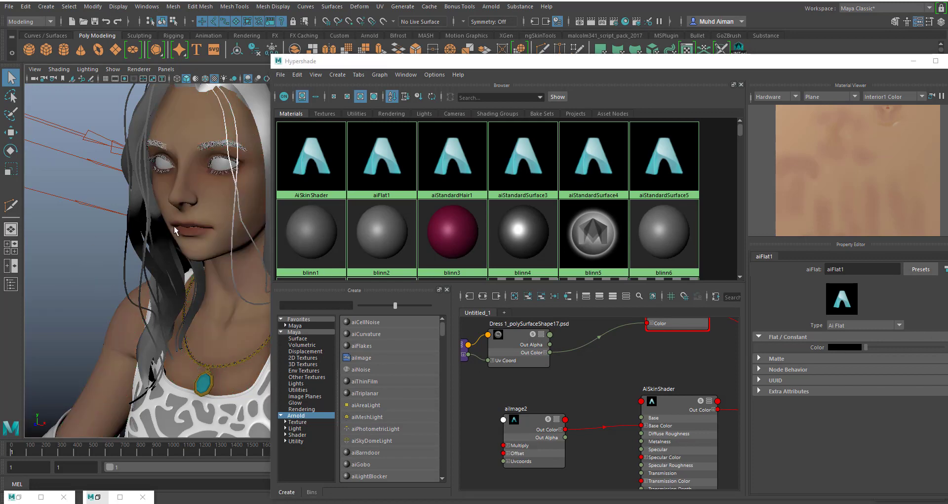
{"action": "left_click", "coordinate": [913, 61]}
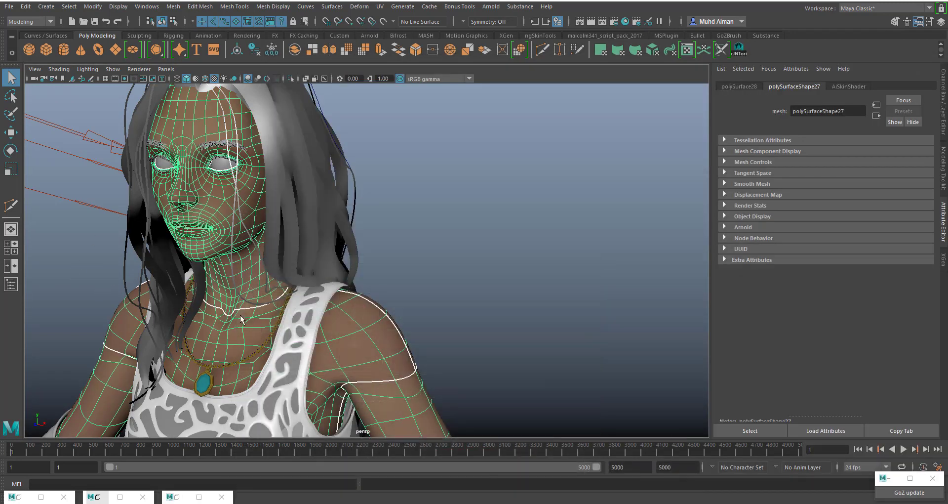
{"action": "left_click", "coordinate": [847, 86]}
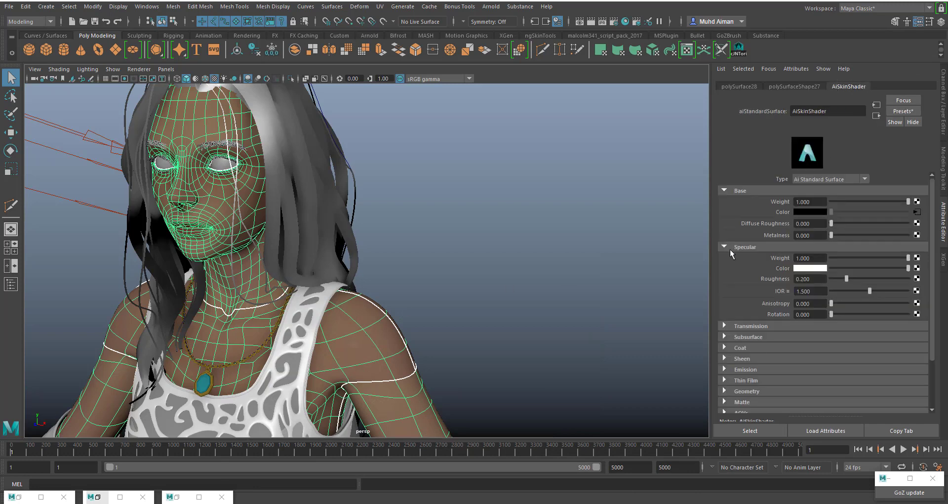
- Select the directional light, rotate it slightly, and set its intensity to 6.446
{"action": "scroll", "coordinate": [562, 286], "scroll_direction": "down", "scroll_amount": 3}
{"action": "middle_click_drag", "start_coordinate": [490, 302], "coordinate": [550, 275], "text": "alt"}
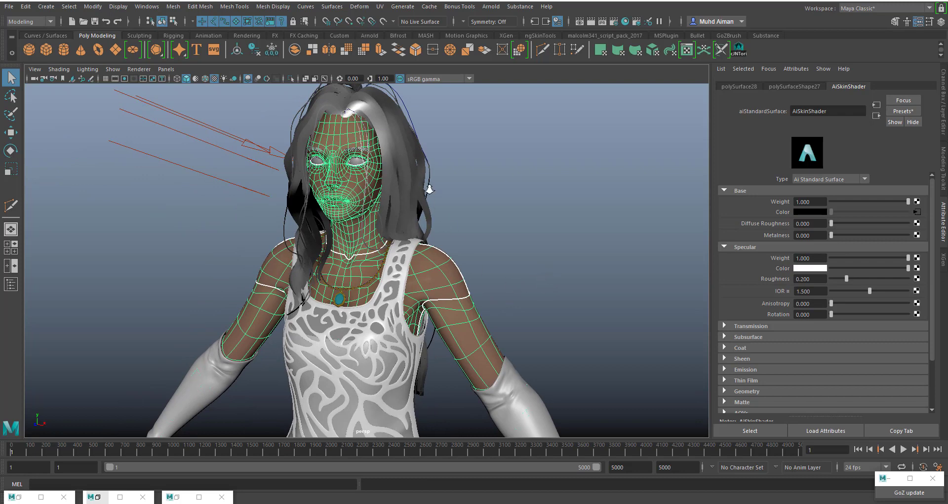
{"action": "scroll", "coordinate": [429, 190], "scroll_direction": "up", "scroll_amount": 2}
{"action": "left_click_drag", "start_coordinate": [241, 137], "coordinate": [224, 165]}
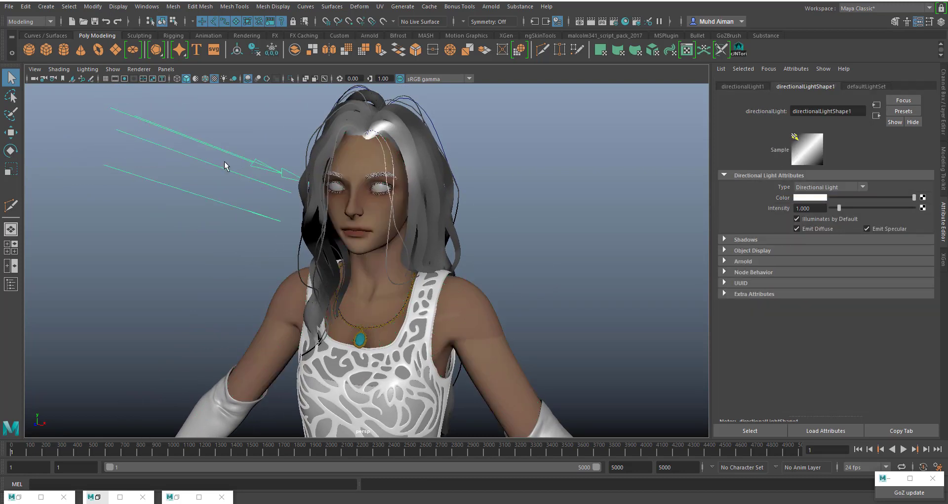
{"action": "left_click_drag", "start_coordinate": [351, 226], "coordinate": [324, 218], "text": "alt"}
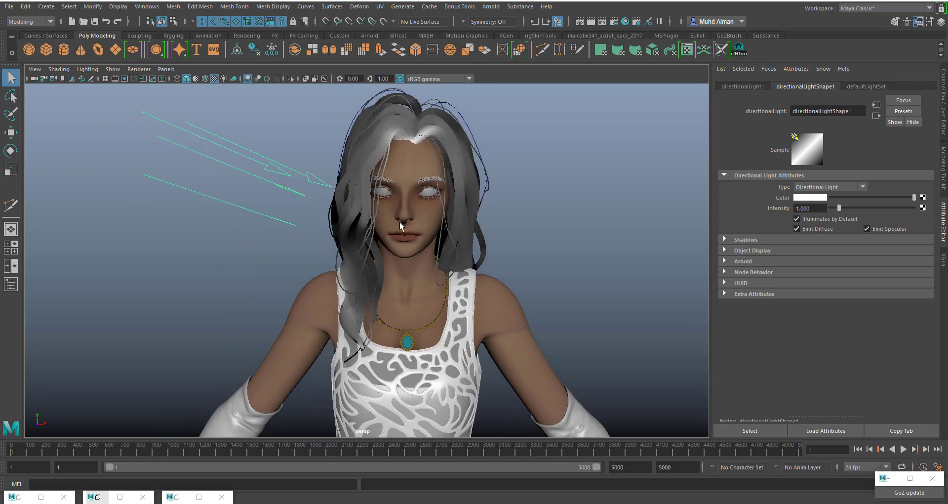
{"action": "key", "text": "e"}
{"action": "left_click_drag", "start_coordinate": [258, 201], "coordinate": [260, 201]}
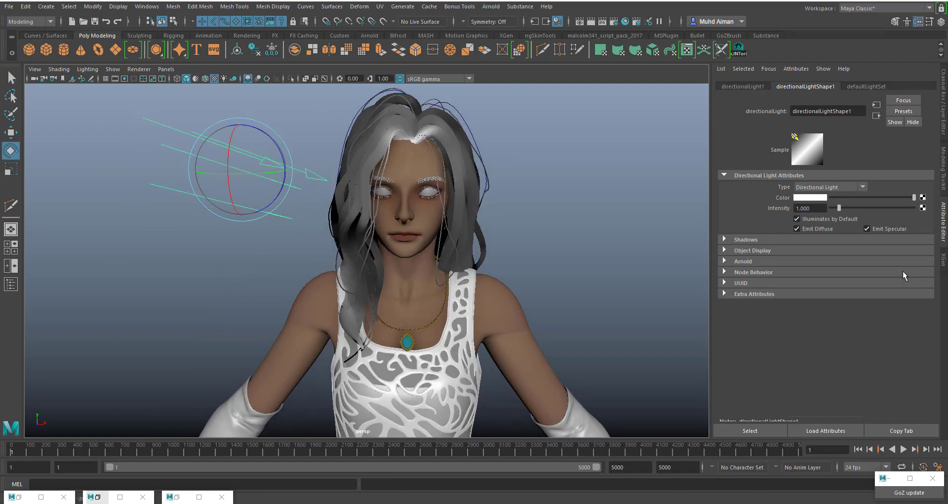
{"action": "left_click_drag", "start_coordinate": [839, 208], "coordinate": [878, 209]}
{"action": "left_click_drag", "start_coordinate": [542, 258], "coordinate": [556, 271], "text": "alt"}
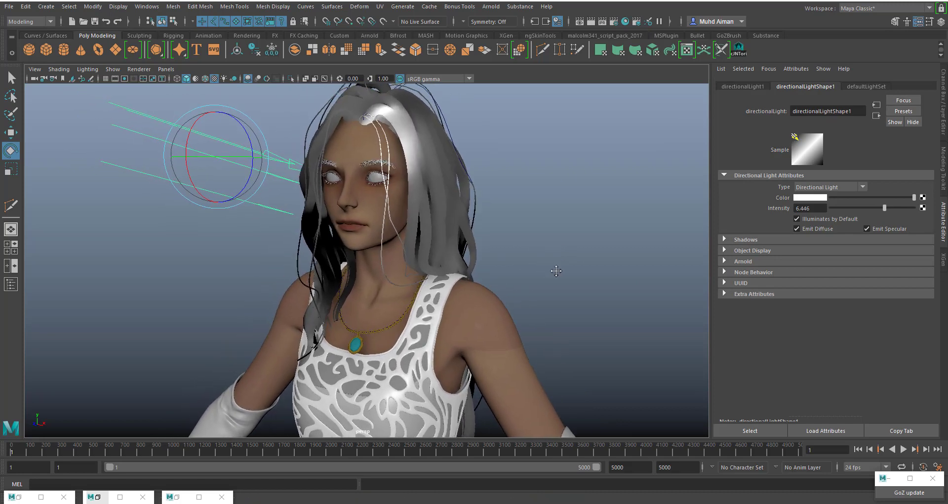
- Try to render the perspective view of the character in Arnold RenderView, and stop the render
{"action": "middle_click_drag", "start_coordinate": [556, 270], "coordinate": [566, 274], "text": "alt"}
{"action": "left_click", "coordinate": [495, 7]}
{"action": "left_click", "coordinate": [518, 37]}
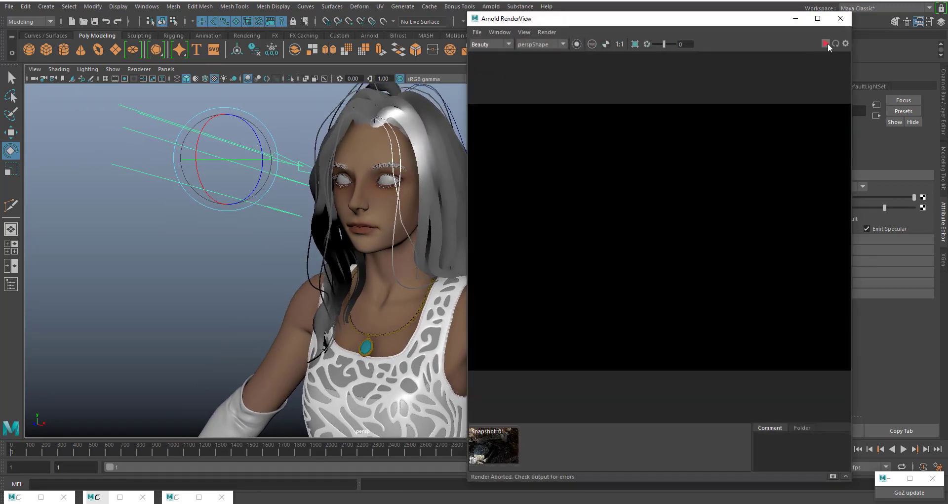
{"action": "left_click", "coordinate": [828, 43]}
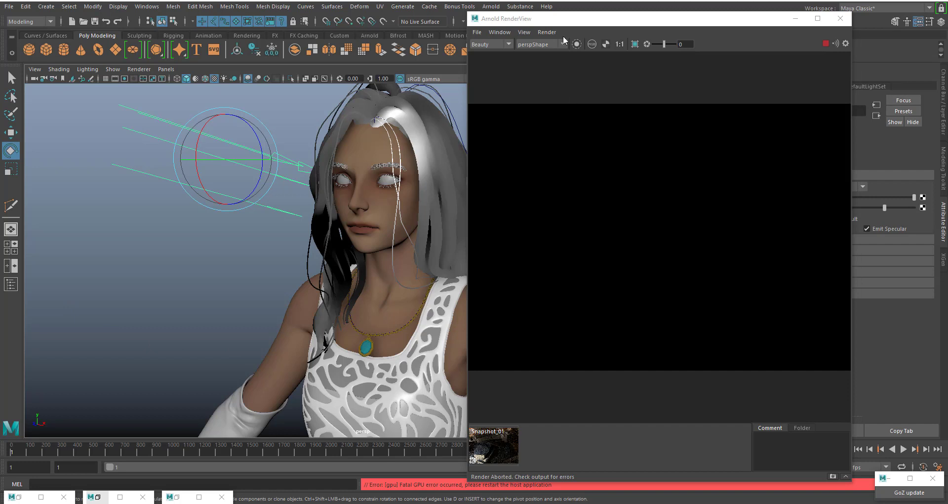
{"action": "left_click_drag", "start_coordinate": [566, 20], "coordinate": [558, 0]}
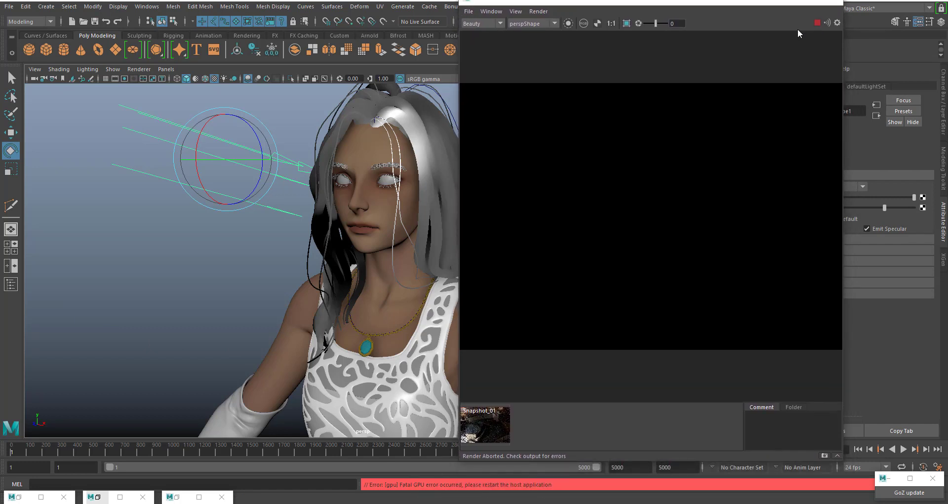
{"action": "left_click", "coordinate": [817, 23]}
{"action": "left_click_drag", "start_coordinate": [720, 3], "coordinate": [712, 84]}
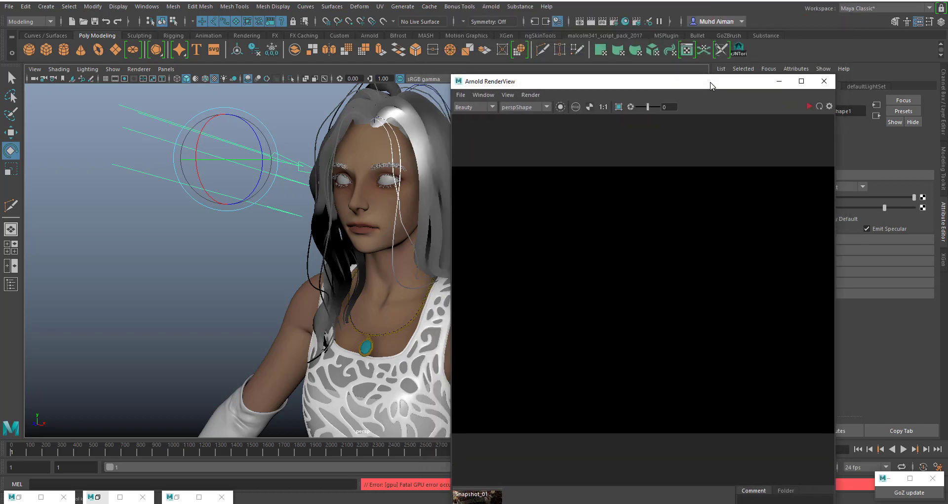
- Set Arnold's Render Device to CPU in the render settings
{"action": "left_click", "coordinate": [614, 22]}
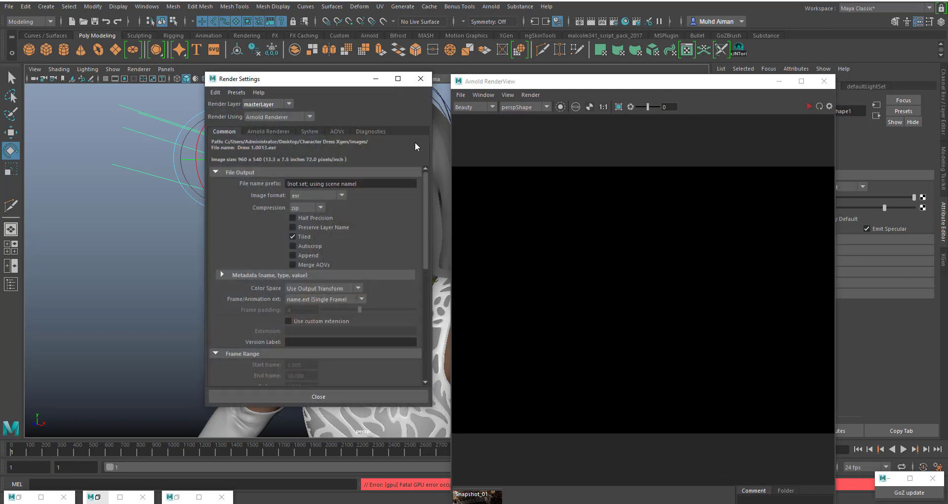
{"action": "left_click", "coordinate": [274, 130]}
{"action": "left_click", "coordinate": [310, 132]}
{"action": "left_click", "coordinate": [311, 155]}
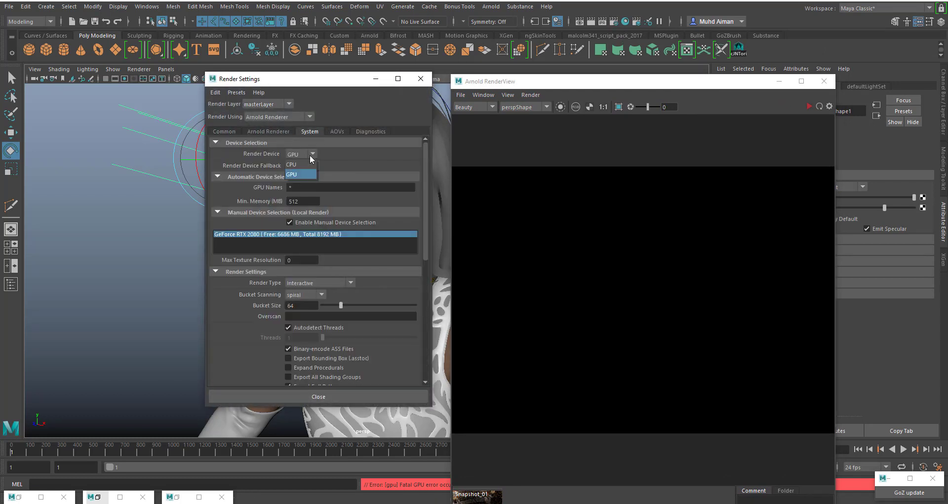
{"action": "left_click", "coordinate": [293, 166]}
{"action": "left_click", "coordinate": [328, 397]}
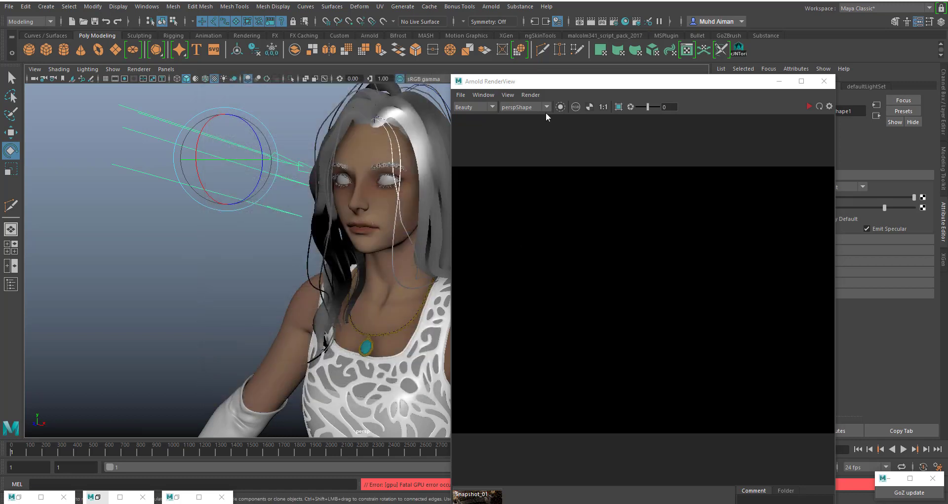
- Render the character on the CPU, inspect her face and skin up close, and close the Arnold RenderView
{"action": "left_click_drag", "start_coordinate": [567, 91], "coordinate": [511, 31]}
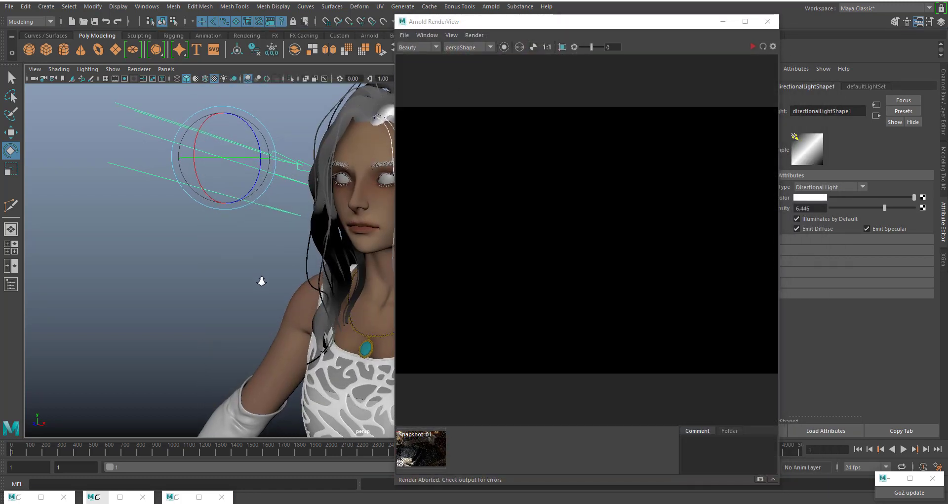
{"action": "left_click", "coordinate": [753, 47]}
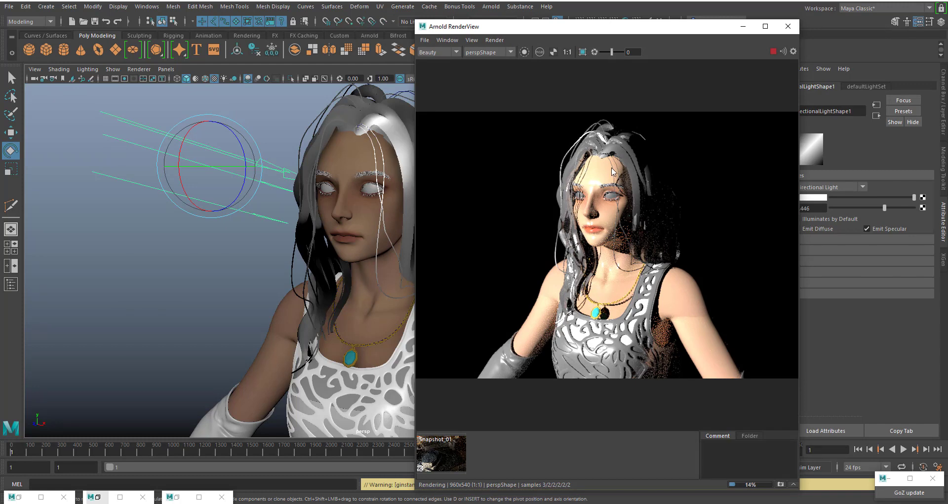
{"action": "scroll", "coordinate": [610, 185], "scroll_direction": "up", "scroll_amount": 2}
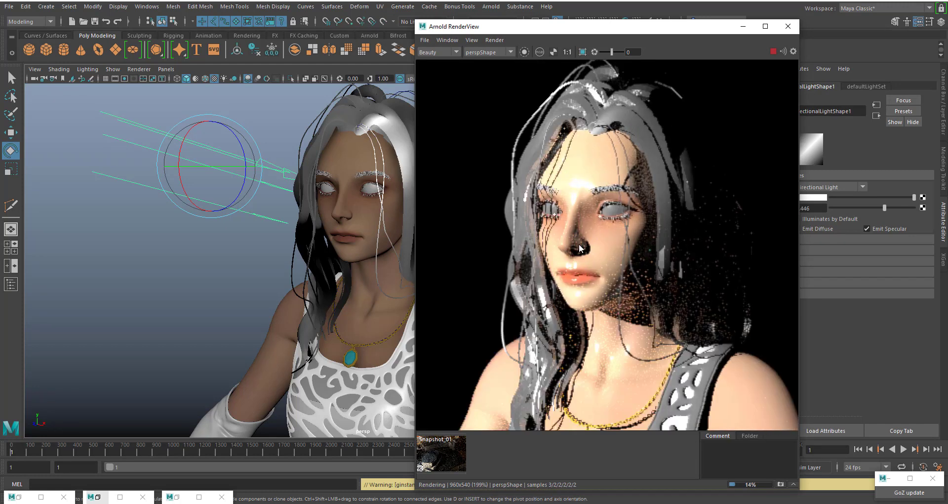
{"action": "scroll", "coordinate": [617, 286], "scroll_direction": "down", "scroll_amount": 1}
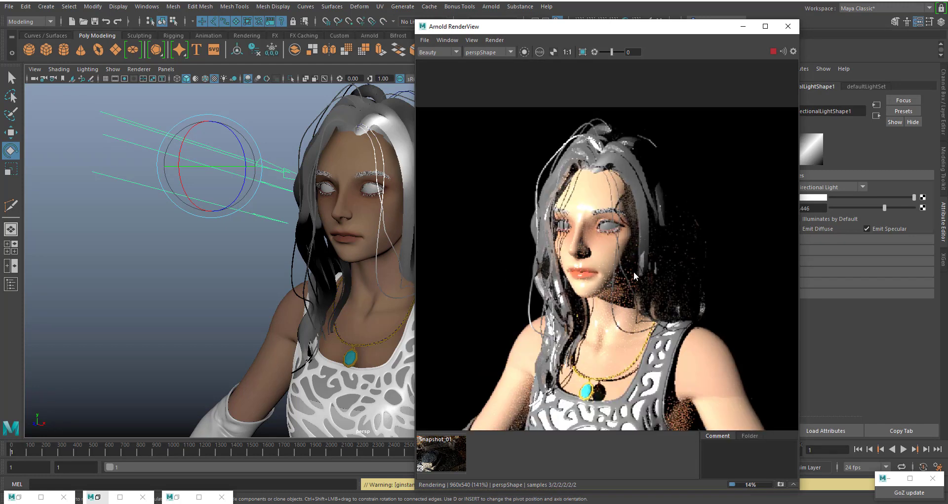
{"action": "scroll", "coordinate": [614, 255], "scroll_direction": "down", "scroll_amount": 1}
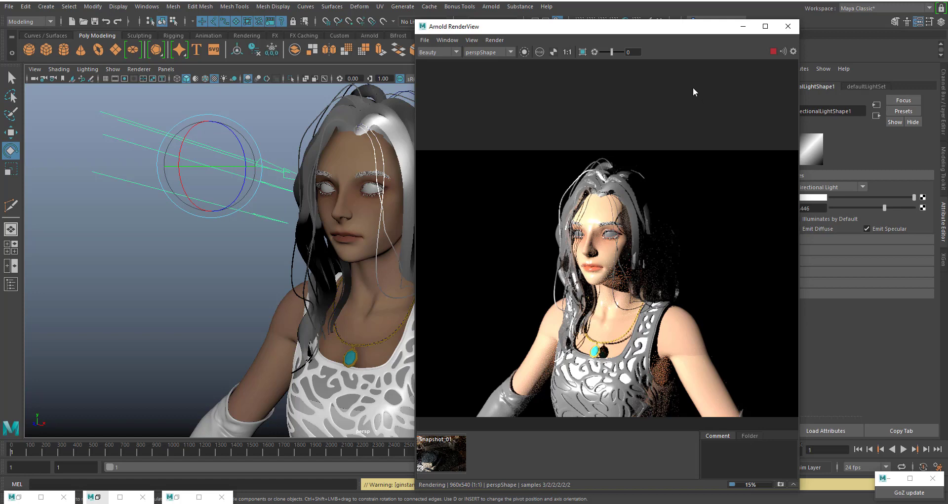
{"action": "left_click", "coordinate": [774, 51]}
{"action": "left_click", "coordinate": [788, 27]}
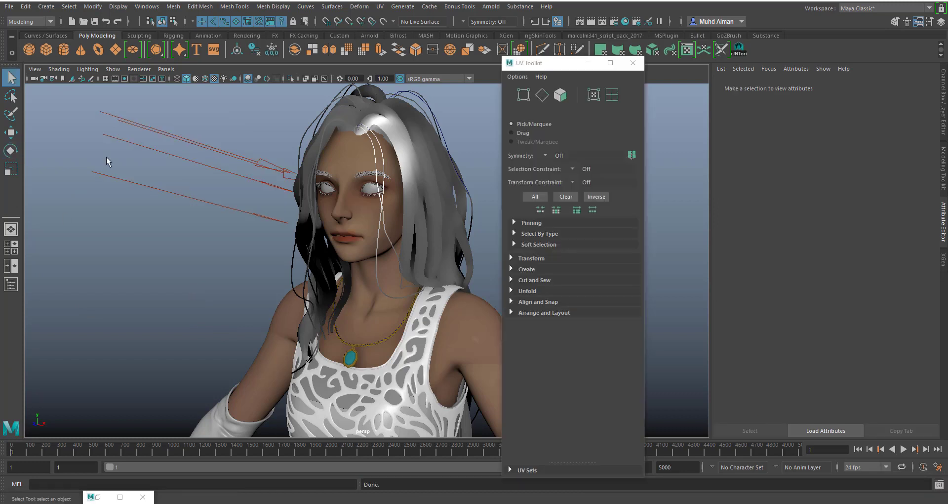
- Set Arnold's Render Device to GPU in the render settings
{"action": "left_click_drag", "start_coordinate": [341, 232], "coordinate": [376, 218], "text": "alt"}
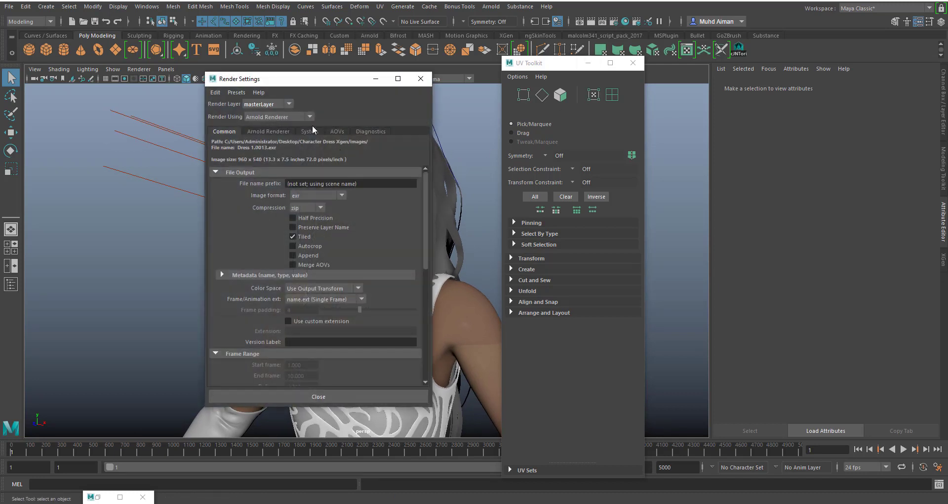
{"action": "left_click", "coordinate": [309, 131]}
{"action": "left_click", "coordinate": [294, 156]}
{"action": "left_click", "coordinate": [301, 171]}
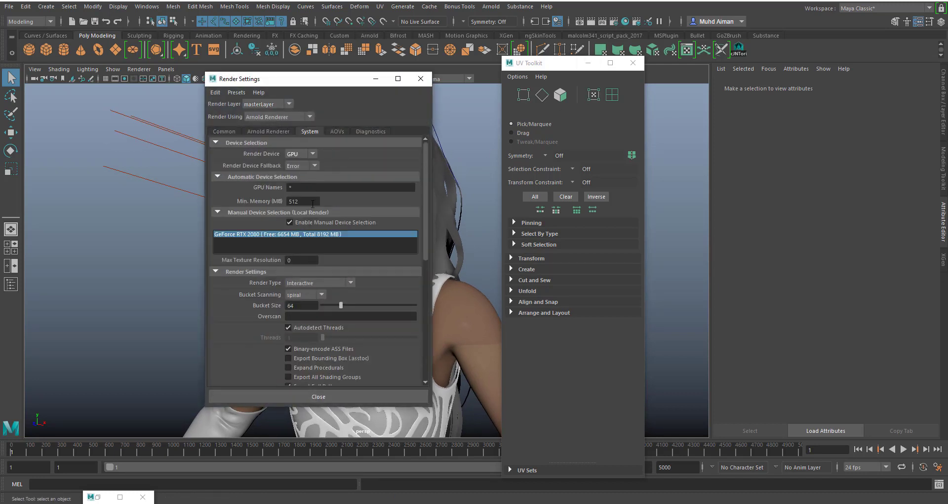
{"action": "left_click", "coordinate": [301, 395]}
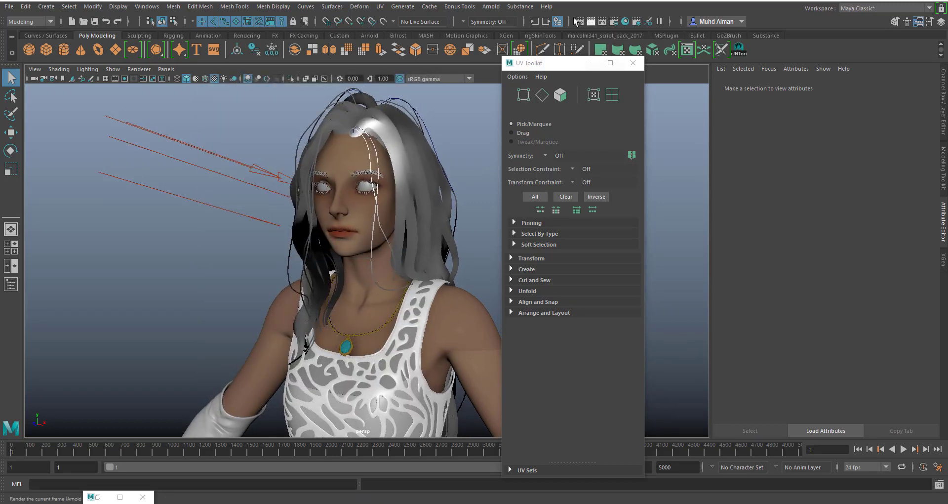
- Render the character on the GPU, check the skin and shadows up close, and stop and close the render view
{"action": "left_click", "coordinate": [491, 6]}
{"action": "left_click", "coordinate": [507, 34]}
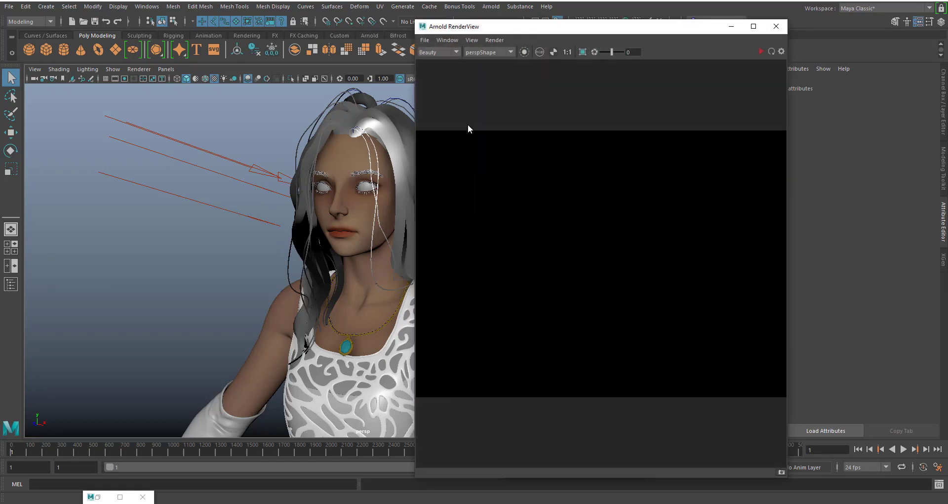
{"action": "left_click", "coordinate": [761, 51]}
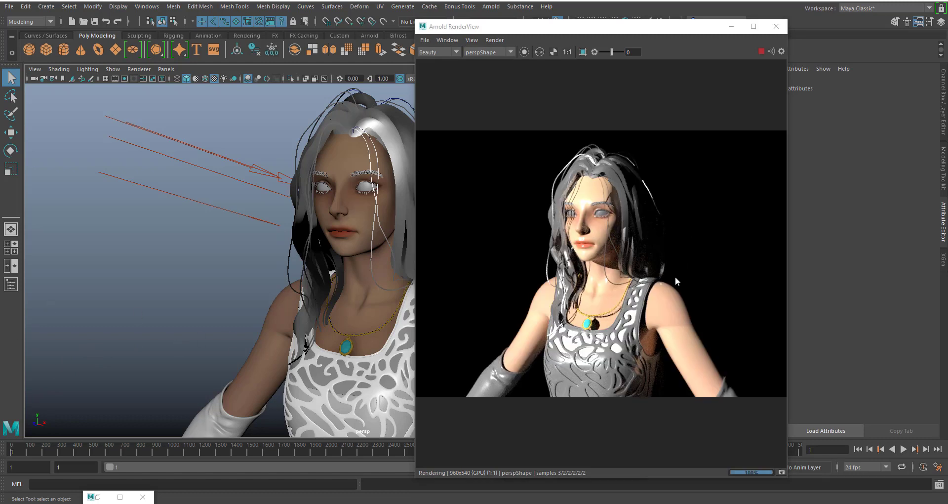
{"action": "scroll", "coordinate": [667, 269], "scroll_direction": "up", "scroll_amount": 4}
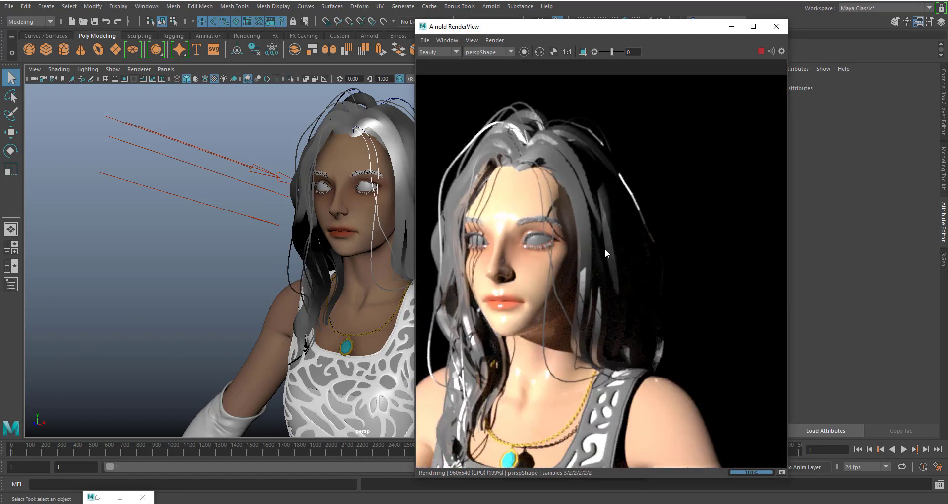
{"action": "scroll", "coordinate": [633, 253], "scroll_direction": "down", "scroll_amount": 2}
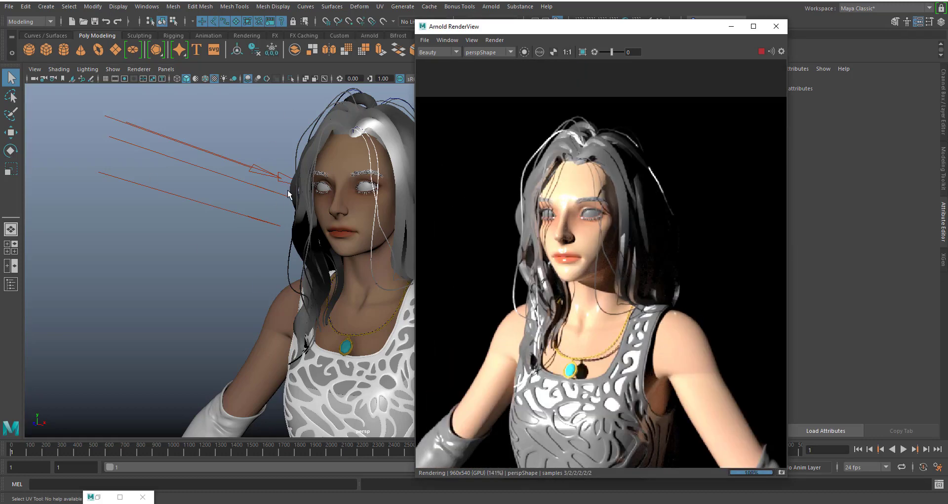
{"action": "left_click", "coordinate": [762, 52]}
{"action": "left_click", "coordinate": [777, 26]}
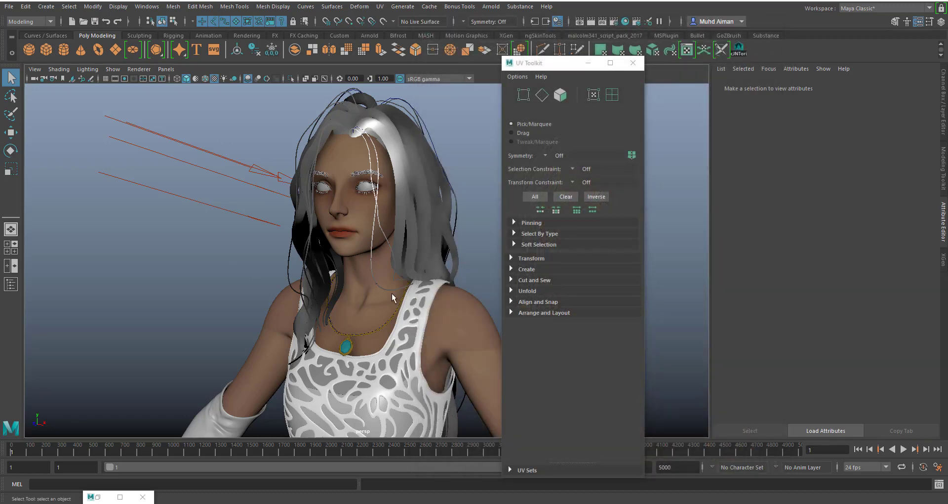
- Minimise the UV Toolkit and add an Arnold Skydome Light to the scene
{"action": "right_click_drag", "start_coordinate": [393, 296], "coordinate": [348, 223], "text": "alt"}
{"action": "middle_click_drag", "start_coordinate": [416, 280], "coordinate": [388, 247], "text": "alt"}
{"action": "left_click", "coordinate": [587, 64]}
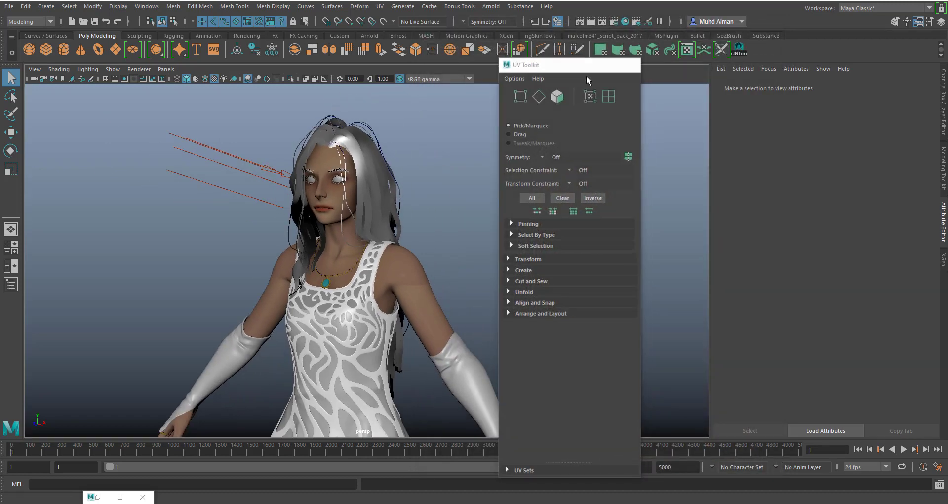
{"action": "left_click_drag", "start_coordinate": [462, 259], "coordinate": [495, 253], "text": "alt"}
{"action": "left_click", "coordinate": [491, 7]}
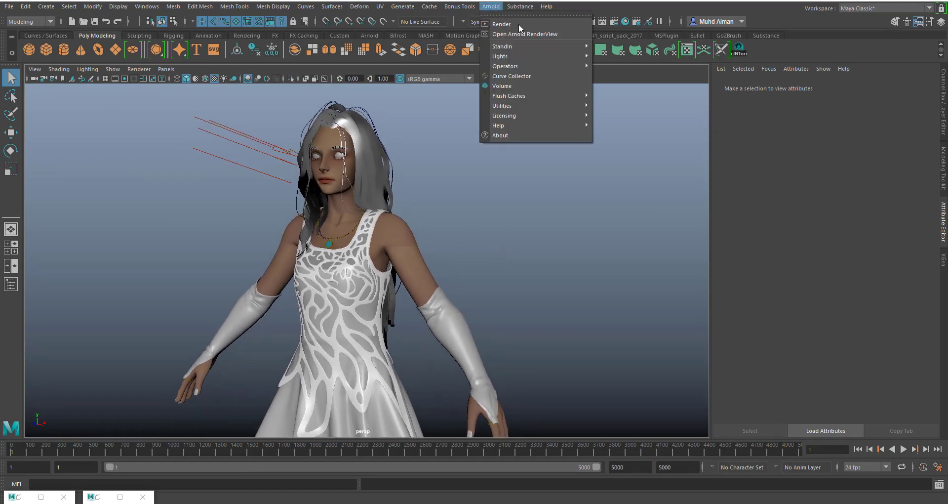
{"action": "mouse_move", "coordinate": [544, 56]}
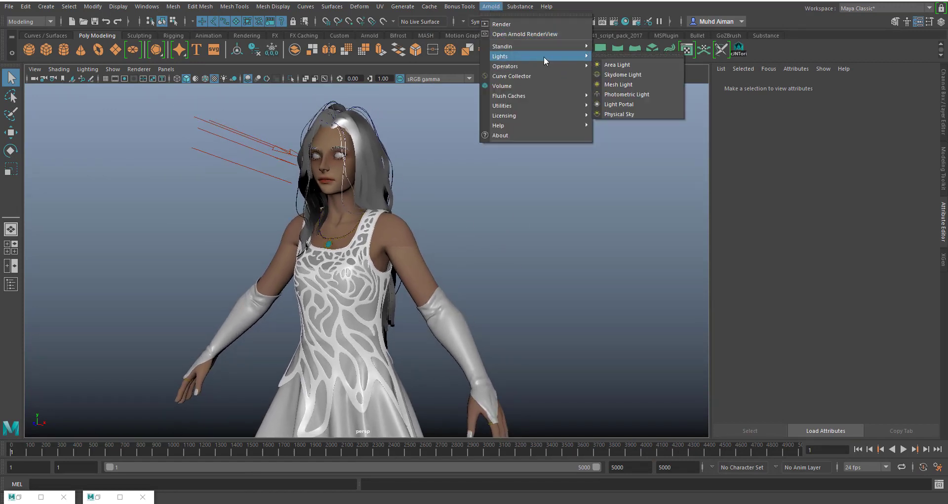
{"action": "left_click", "coordinate": [633, 75]}
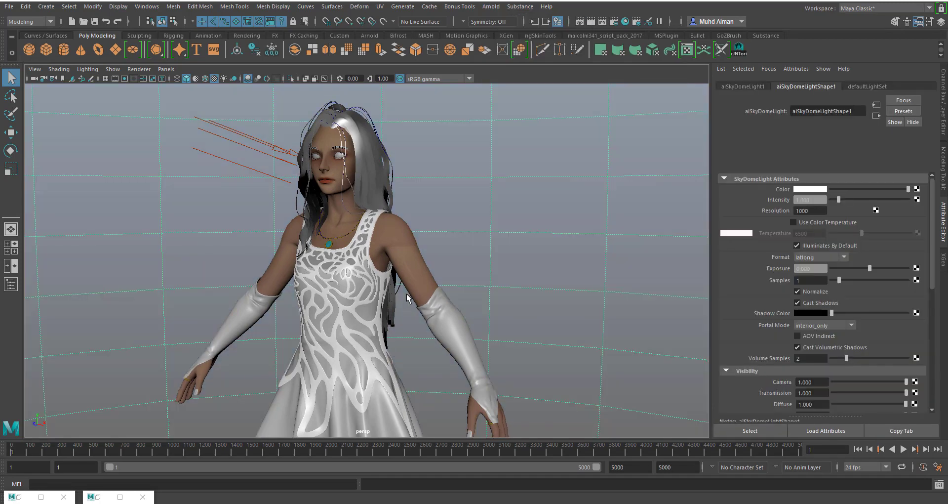
- Examine the skydome's extent around the character, and check her face and upper body in front of it
{"action": "scroll", "coordinate": [407, 293], "scroll_direction": "down", "scroll_amount": 3}
{"action": "scroll", "coordinate": [440, 200], "scroll_direction": "down", "scroll_amount": 5}
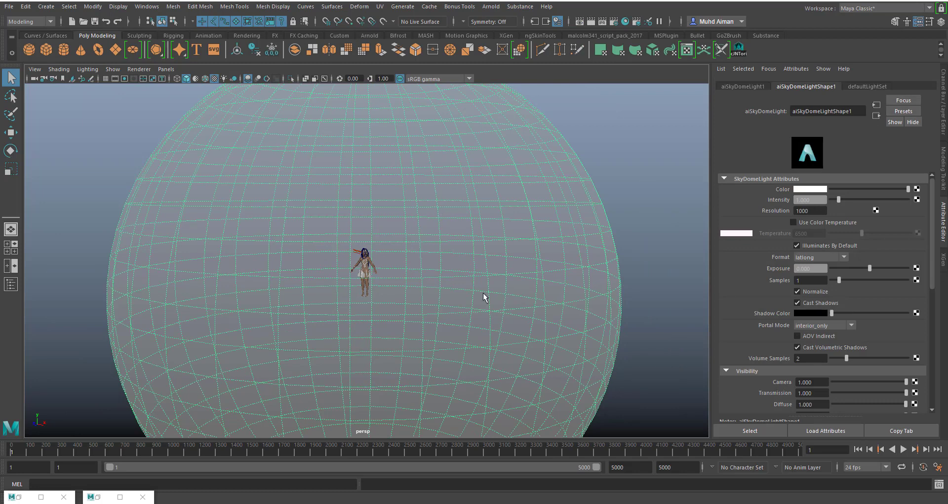
{"action": "scroll", "coordinate": [483, 292], "scroll_direction": "up", "scroll_amount": 8}
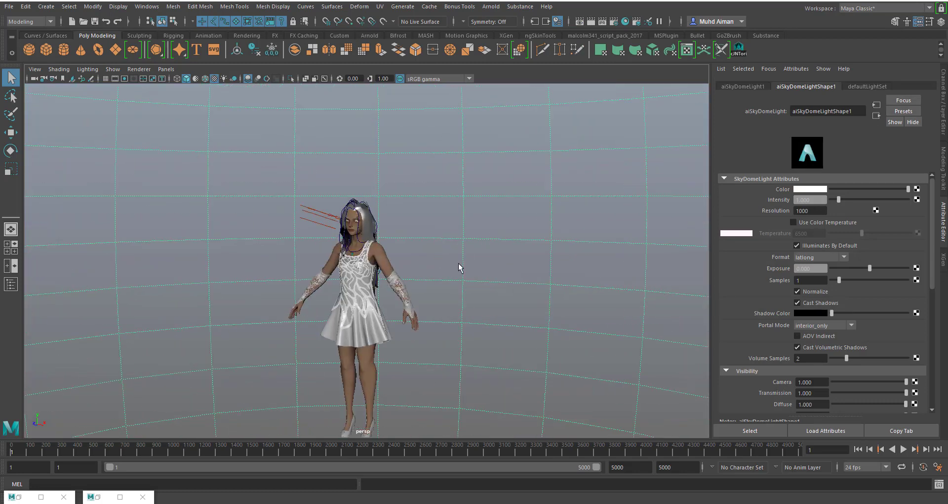
{"action": "scroll", "coordinate": [458, 267], "scroll_direction": "up", "scroll_amount": 6}
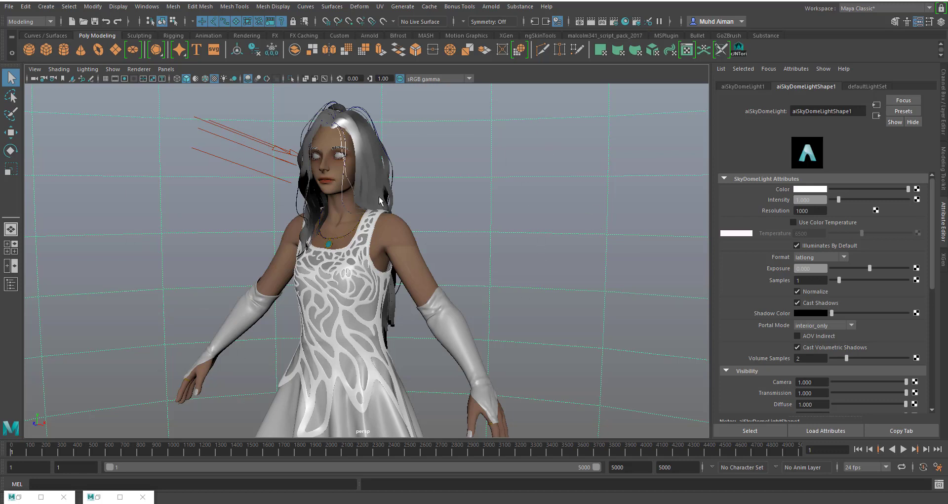
{"action": "scroll", "coordinate": [366, 212], "scroll_direction": "up", "scroll_amount": 4}
{"action": "middle_click_drag", "start_coordinate": [415, 200], "coordinate": [424, 261], "text": "alt"}
{"action": "right_click_drag", "start_coordinate": [426, 225], "coordinate": [437, 249], "text": "alt"}
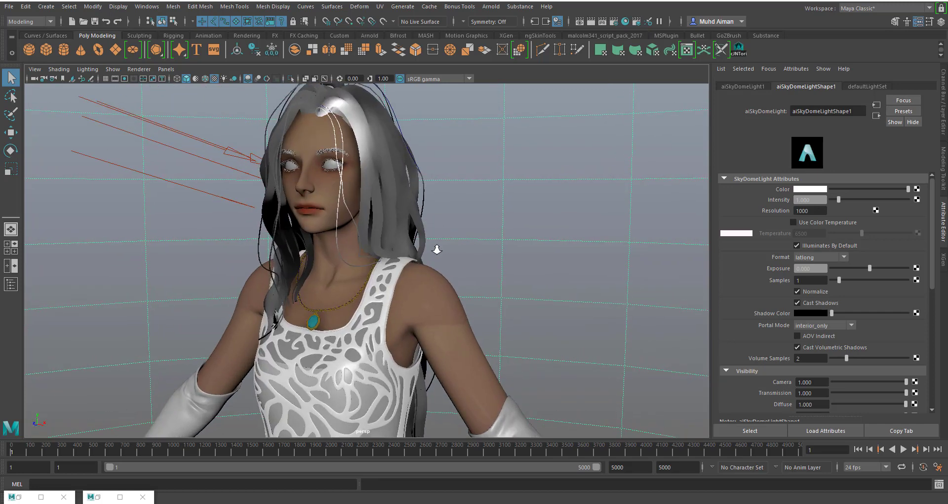
{"action": "middle_click_drag", "start_coordinate": [455, 220], "coordinate": [467, 234], "text": "alt"}
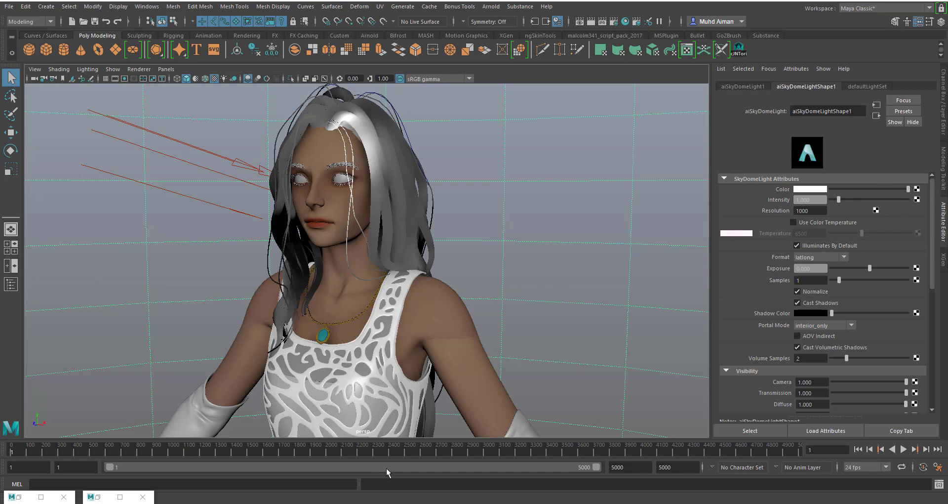
- Switch to the browser and look through the popular HDRIs and the category list on HDRI Haven
{"action": "mouse_move", "coordinate": [352, 498]}
{"action": "left_click", "coordinate": [401, 474]}
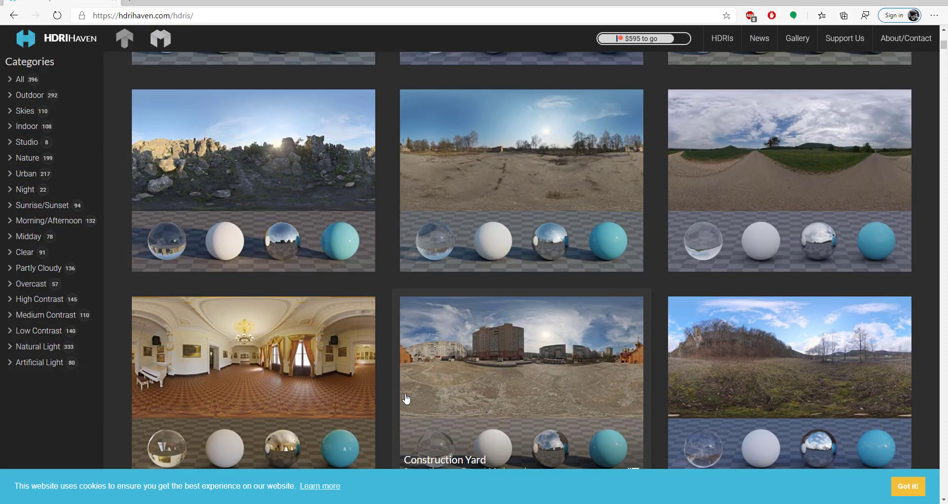
{"action": "scroll", "coordinate": [338, 296], "scroll_direction": "up", "scroll_amount": 10}
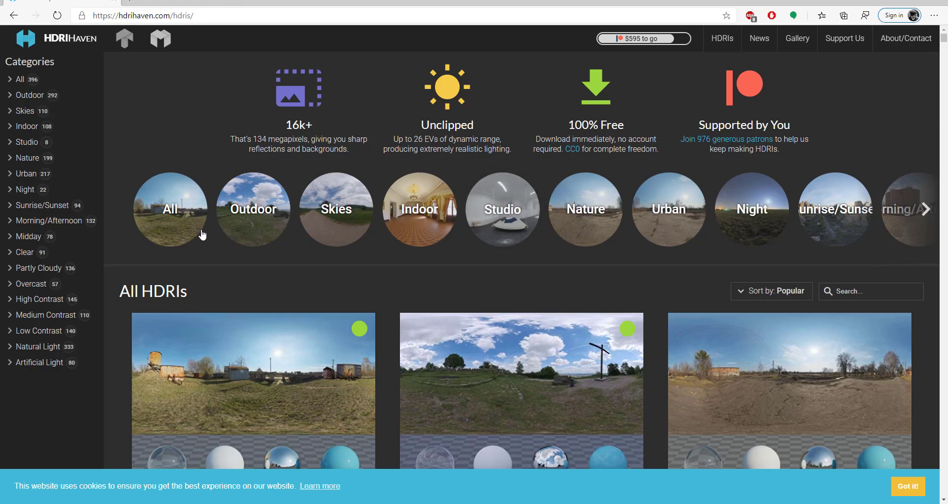
{"action": "scroll", "coordinate": [521, 294], "scroll_direction": "down", "scroll_amount": 4}
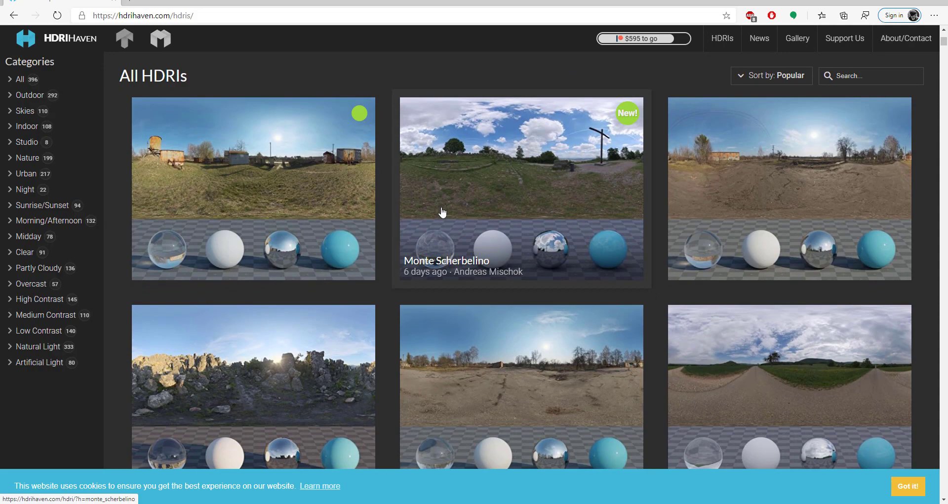
{"action": "scroll", "coordinate": [400, 229], "scroll_direction": "up", "scroll_amount": 4}
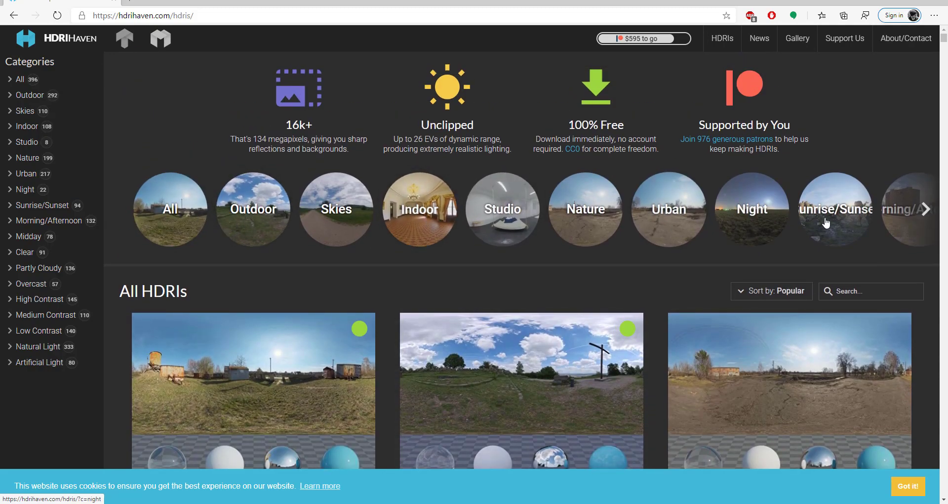
- Browse the Indoor category, open the Ballroom HDRI and view its download resolutions
{"action": "left_click", "coordinate": [925, 209]}
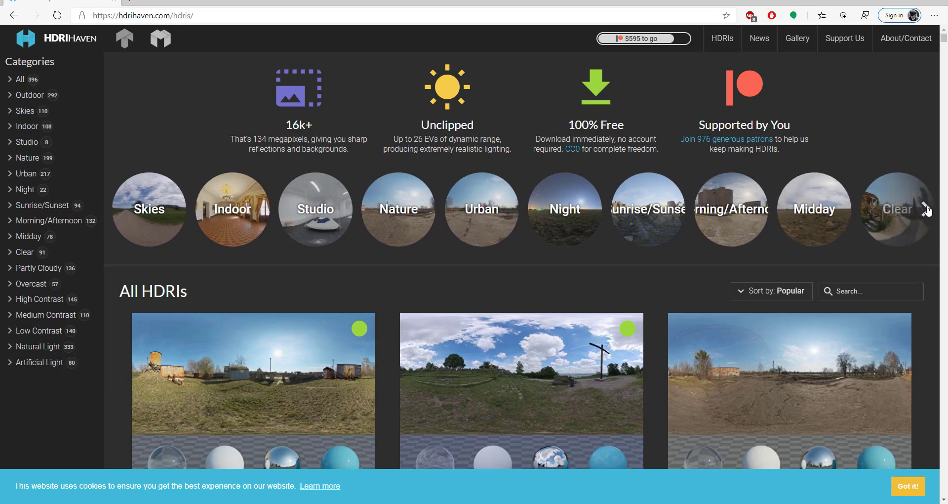
{"action": "left_click", "coordinate": [236, 212]}
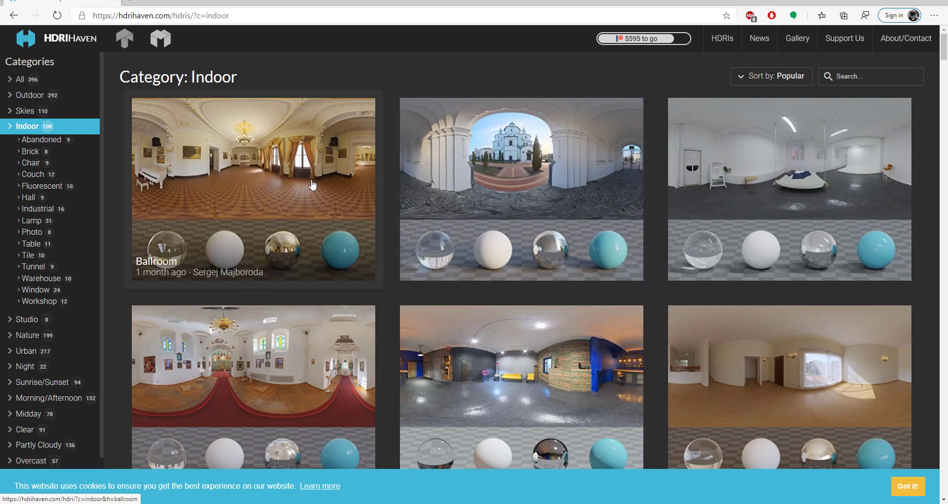
{"action": "left_click", "coordinate": [272, 173]}
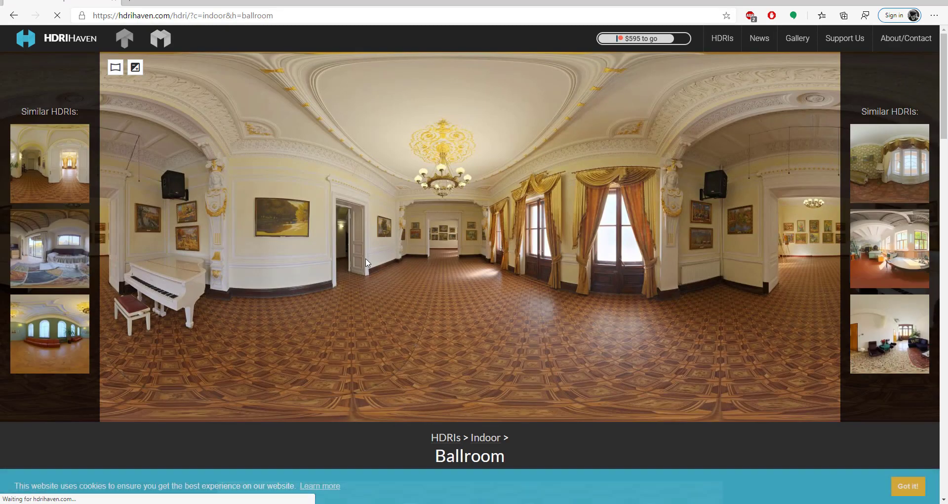
{"action": "scroll", "coordinate": [368, 271], "scroll_direction": "down", "scroll_amount": 6}
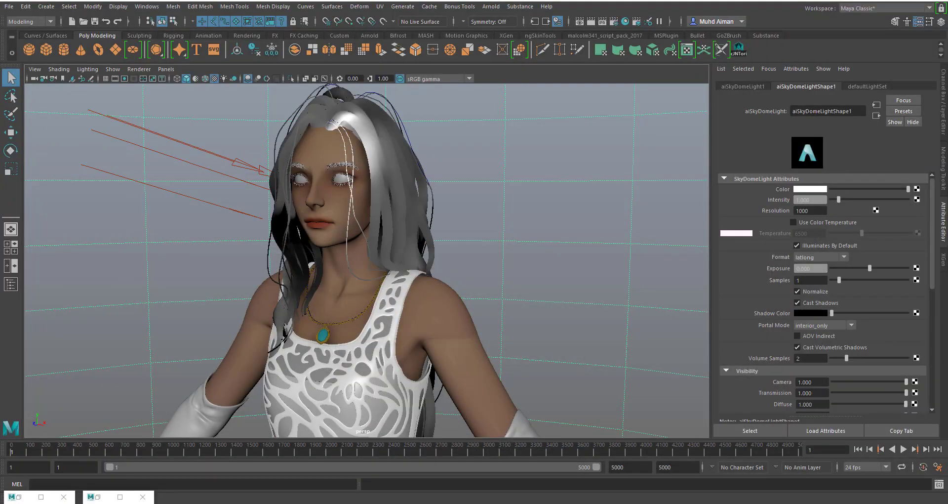
- Switch to File Explorer, check the lebombo_1k HDR file in the sourceimages folder, and return to Maya
{"action": "key", "text": "alt+Tab"}
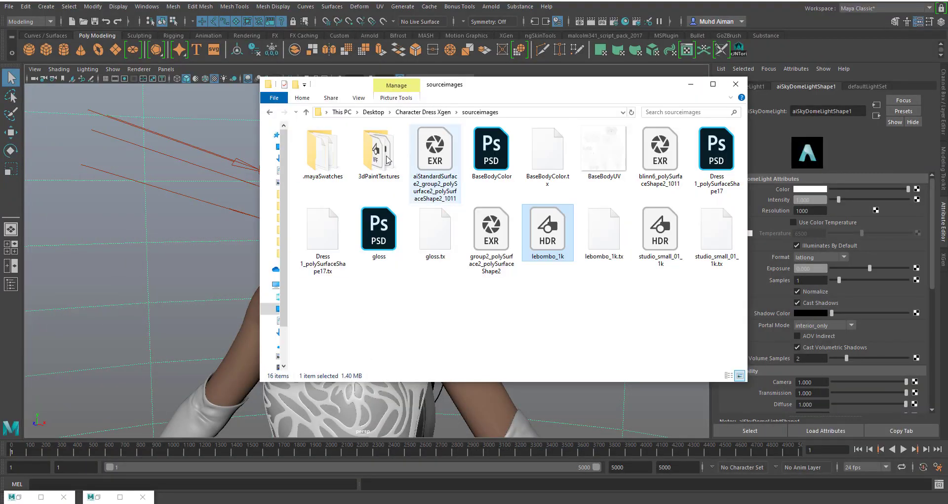
{"action": "left_click_drag", "start_coordinate": [437, 80], "coordinate": [593, 94]}
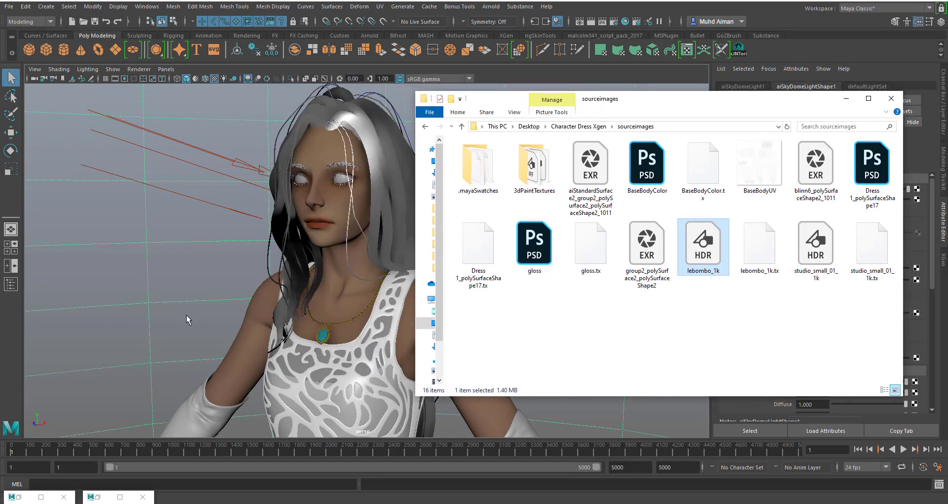
{"action": "left_click_drag", "start_coordinate": [614, 112], "coordinate": [451, 114]}
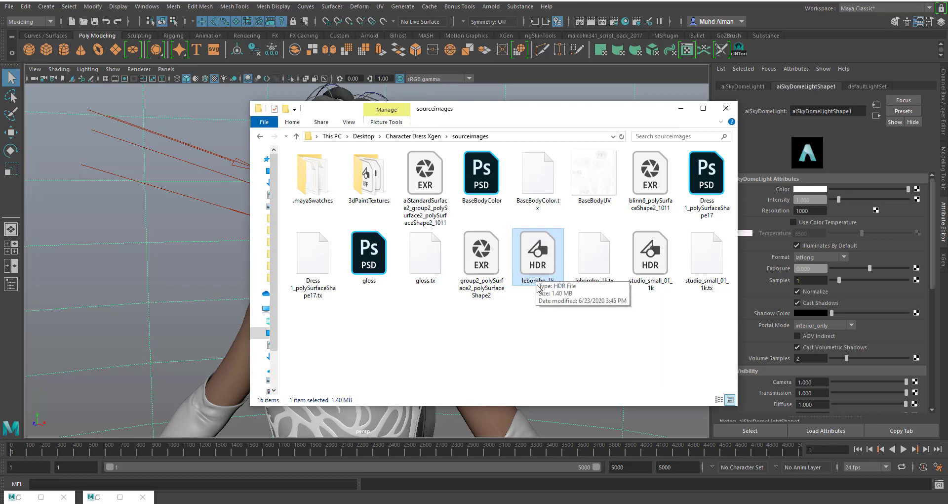
{"action": "key", "text": "alt+Tab"}
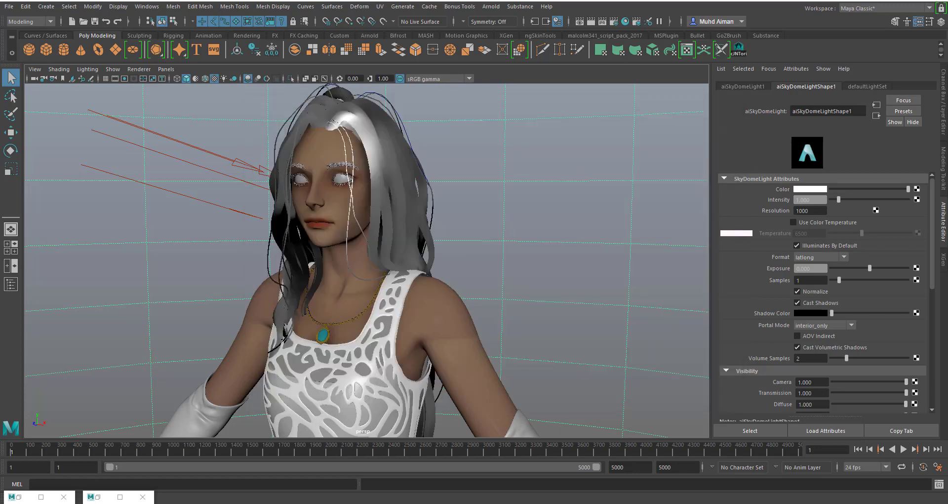
- Map a File texture to the skydome light's color and load lebombo_1k.hdr from sourceimages as its image
{"action": "left_click", "coordinate": [917, 189]}
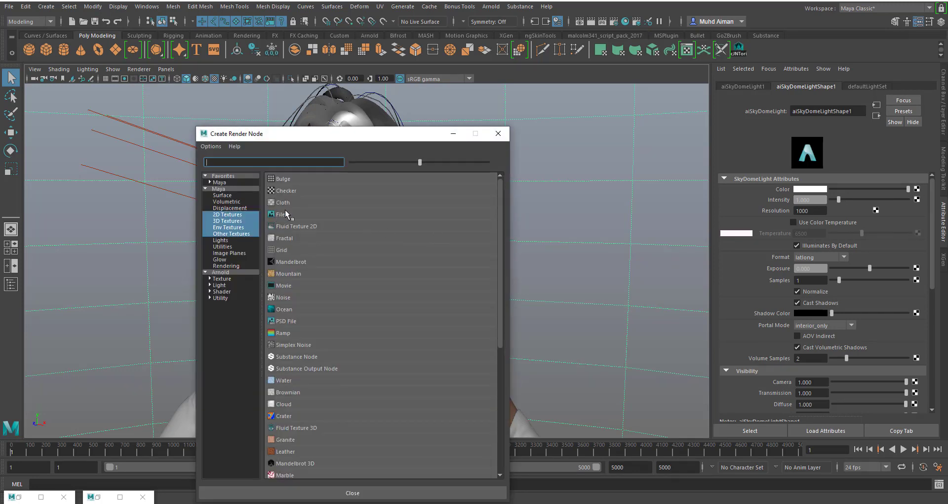
{"action": "left_click_drag", "start_coordinate": [232, 135], "coordinate": [200, 106]}
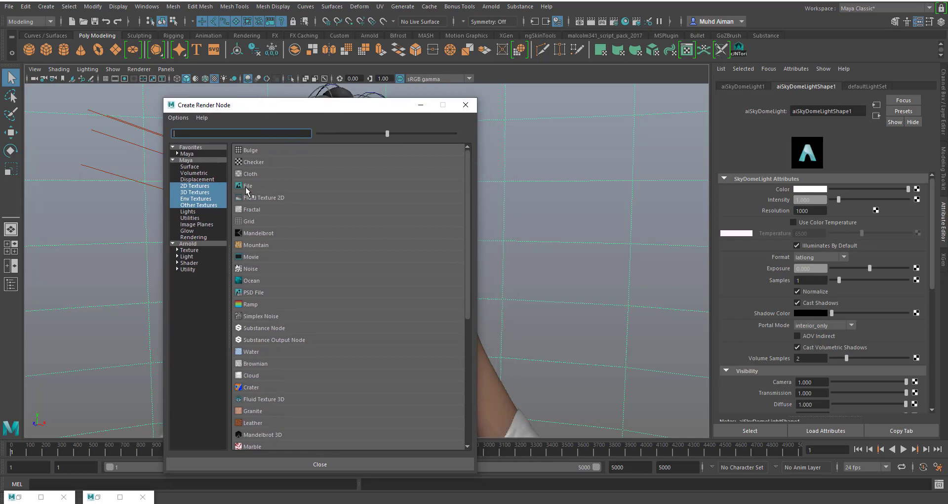
{"action": "left_click", "coordinate": [249, 186]}
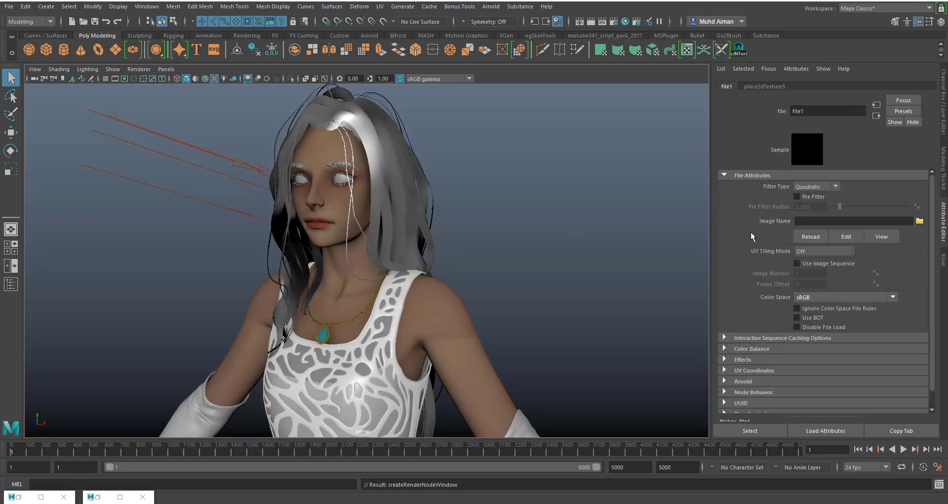
{"action": "left_click", "coordinate": [919, 221]}
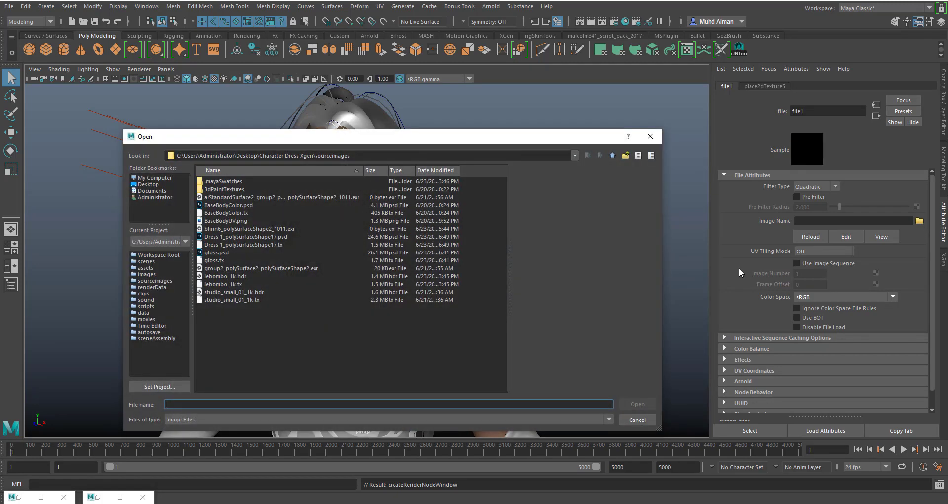
{"action": "left_click", "coordinate": [228, 276]}
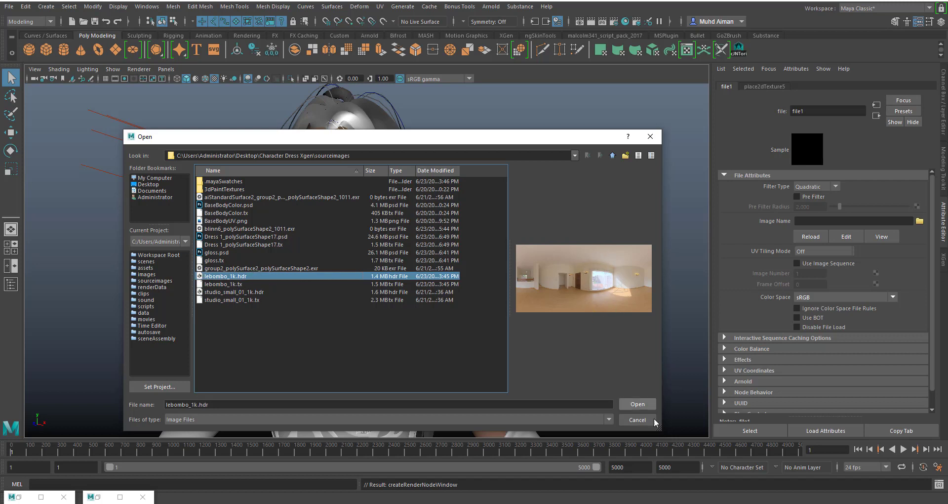
{"action": "left_click", "coordinate": [639, 403]}
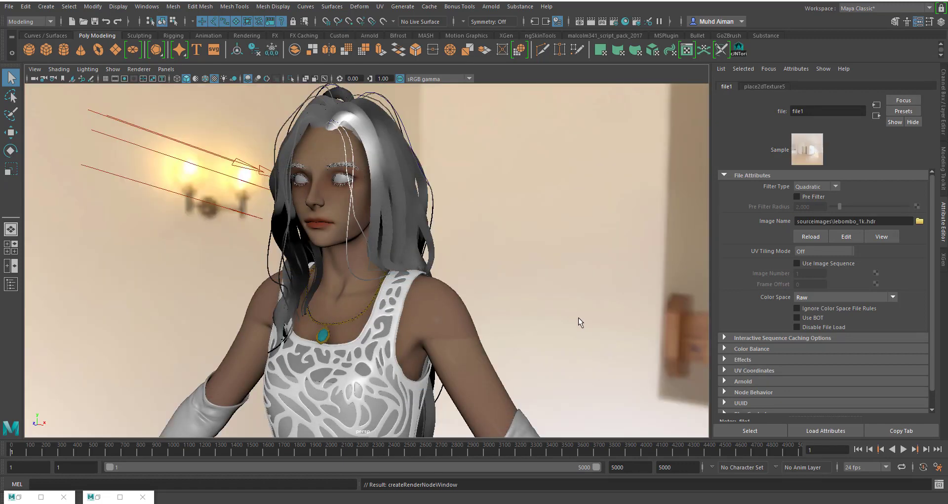
- Examine the HDR environment behind the character from several angles and distances in the viewport
{"action": "right_click_drag", "start_coordinate": [595, 300], "coordinate": [514, 239], "text": "alt"}
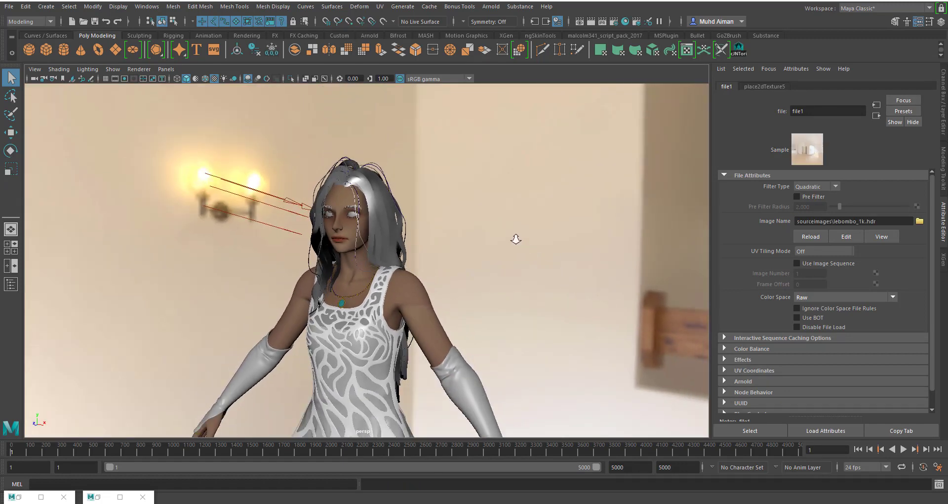
{"action": "left_click", "coordinate": [215, 78]}
{"action": "left_click", "coordinate": [214, 78]}
{"action": "left_click_drag", "start_coordinate": [428, 246], "coordinate": [447, 250], "text": "alt"}
{"action": "right_click_drag", "start_coordinate": [446, 250], "coordinate": [505, 321], "text": "alt"}
{"action": "left_click_drag", "start_coordinate": [504, 319], "coordinate": [496, 299], "text": "alt"}
{"action": "middle_click_drag", "start_coordinate": [483, 290], "coordinate": [501, 285], "text": "alt"}
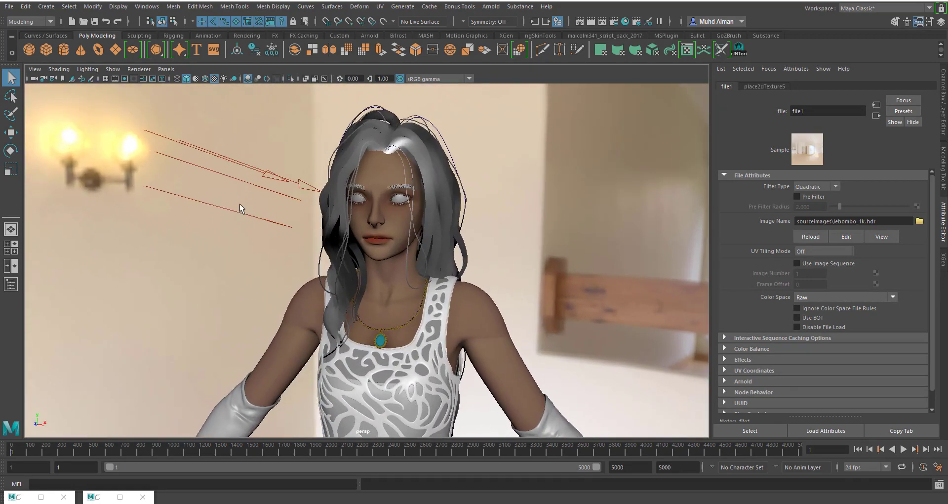
- Move the directional light up and away from the character's head, and check it from a slightly turned view
{"action": "left_click", "coordinate": [270, 176]}
{"action": "key", "text": "w"}
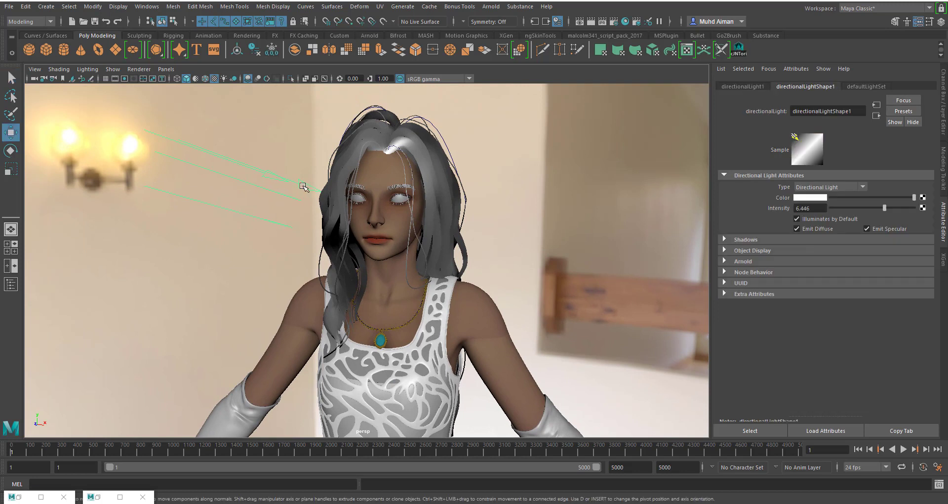
{"action": "left_click_drag", "start_coordinate": [263, 190], "coordinate": [201, 159]}
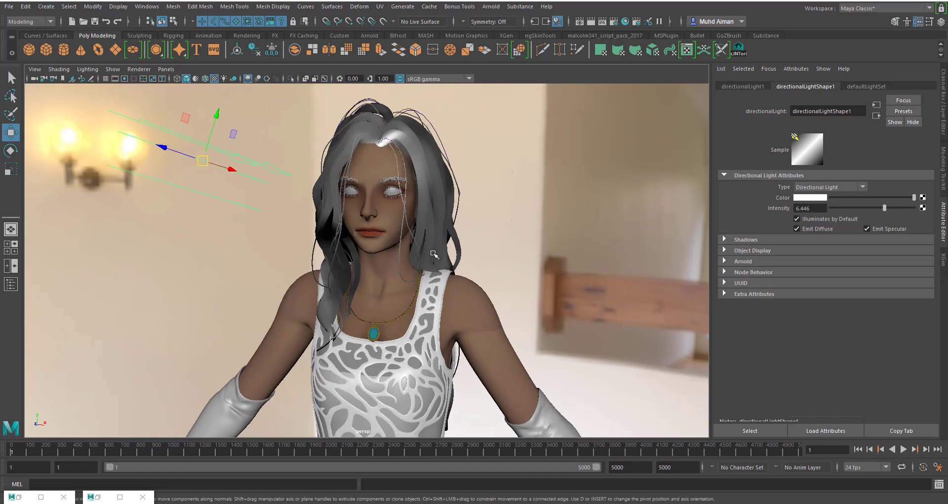
{"action": "left_click_drag", "start_coordinate": [516, 267], "coordinate": [493, 262], "text": "alt"}
{"action": "middle_click_drag", "start_coordinate": [493, 263], "coordinate": [514, 267], "text": "alt"}
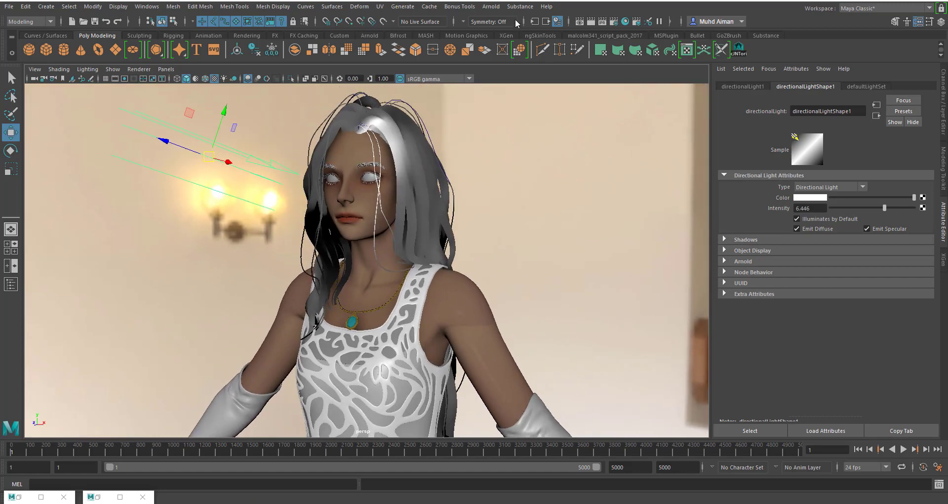
- Open the Arnold RenderView, store a snapshot of the previous render, and render the character with the HDR skydome
{"action": "left_click", "coordinate": [491, 7]}
{"action": "left_click", "coordinate": [517, 33]}
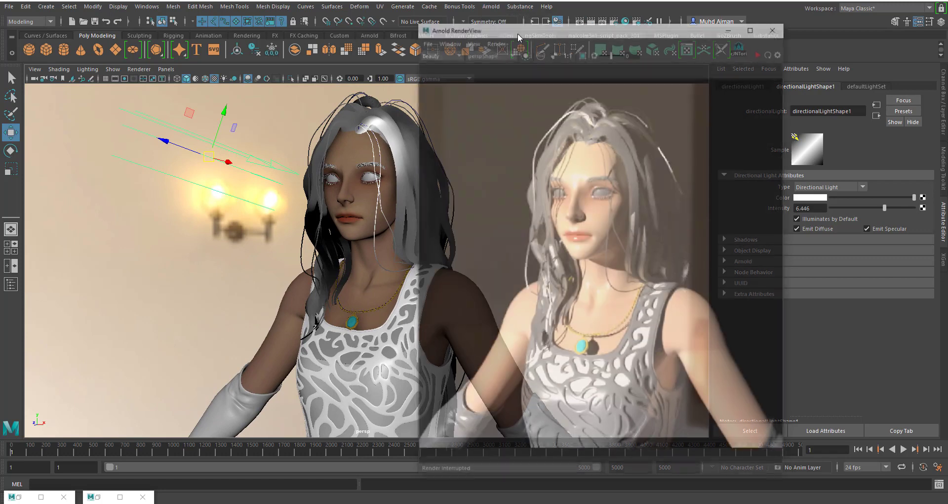
{"action": "scroll", "coordinate": [580, 246], "scroll_direction": "down", "scroll_amount": 3}
{"action": "scroll", "coordinate": [579, 244], "scroll_direction": "up", "scroll_amount": 2}
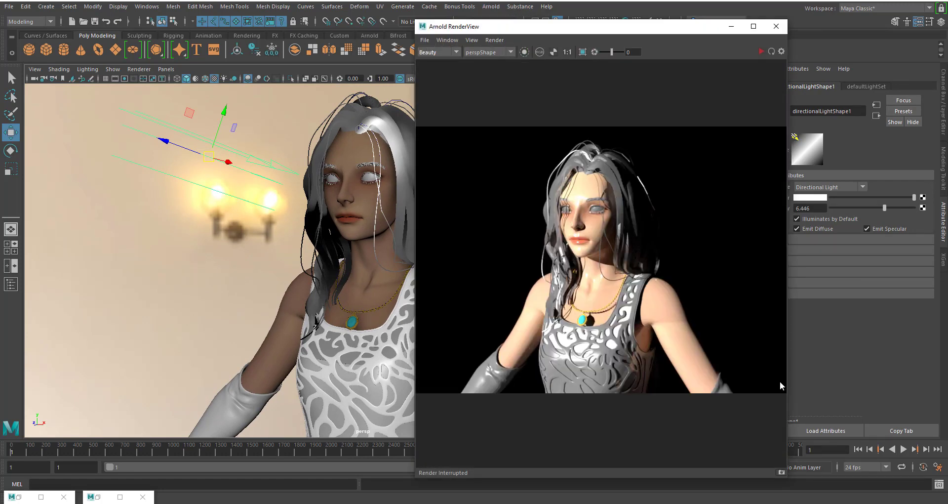
{"action": "left_click", "coordinate": [782, 473]}
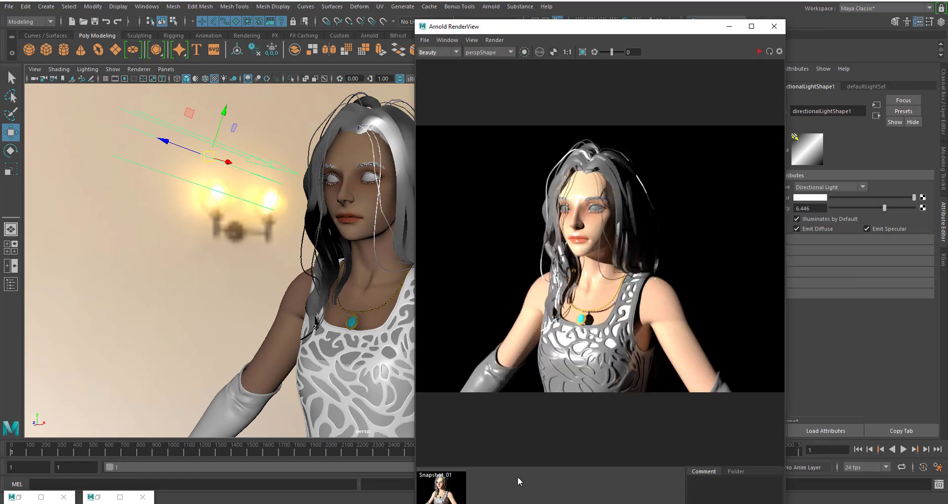
{"action": "left_click", "coordinate": [760, 51]}
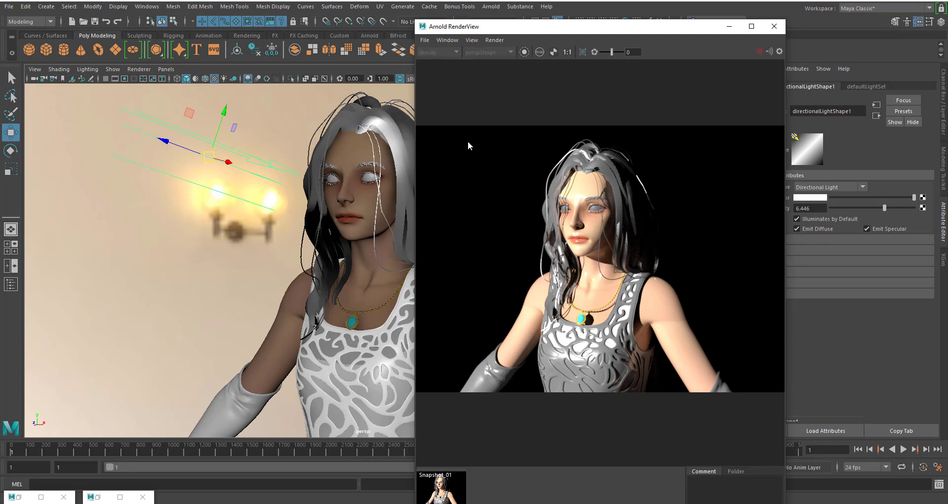
{"action": "left_click_drag", "start_coordinate": [539, 21], "coordinate": [515, 18]}
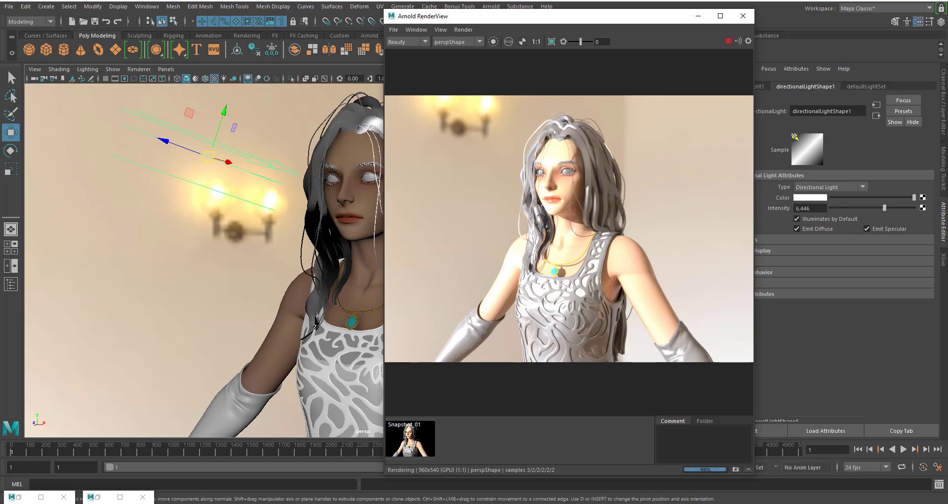
- Switch to File Explorer, check the lebombo_1k.tx file in sourceimages, and return to the render view
{"action": "key", "text": "alt+Tab"}
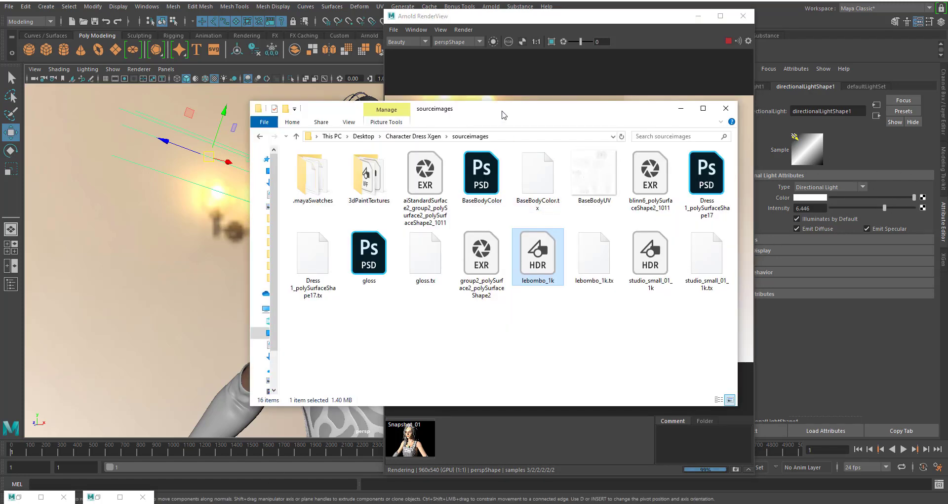
{"action": "left_click_drag", "start_coordinate": [505, 111], "coordinate": [458, 113]}
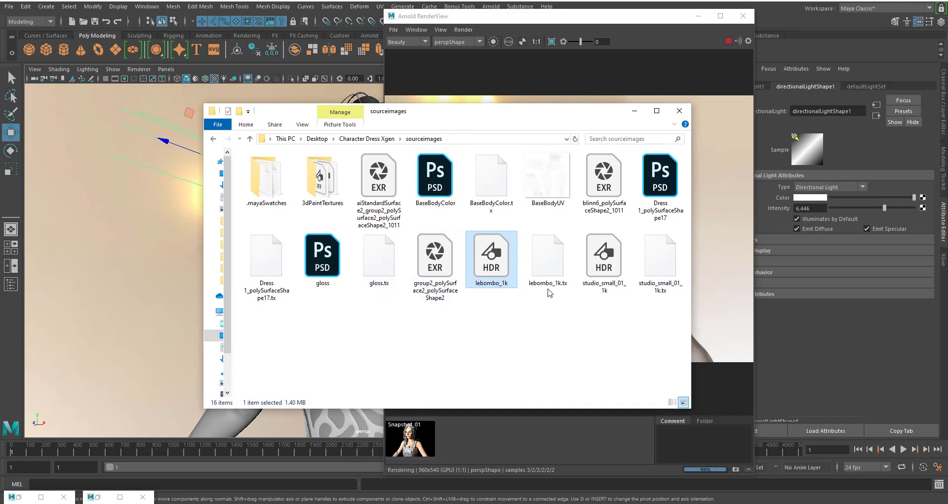
{"action": "left_click", "coordinate": [552, 269]}
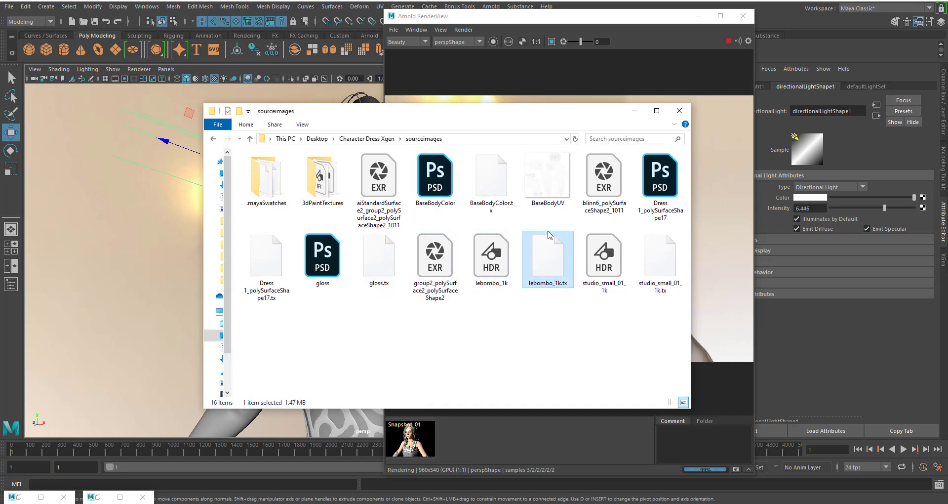
{"action": "left_click", "coordinate": [560, 19]}
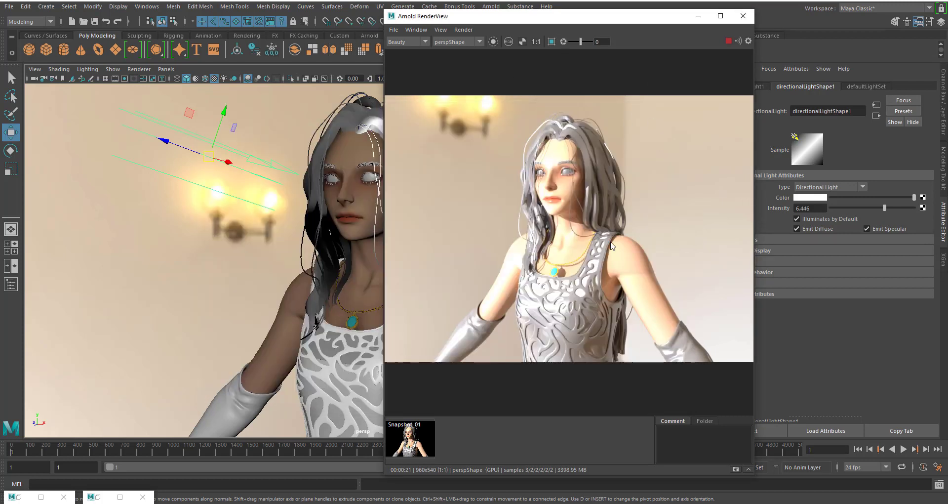
- Examine the HDR-lit render of the character's face, hair and upper body up close and as a whole
{"action": "scroll", "coordinate": [575, 146], "scroll_direction": "up", "scroll_amount": 2}
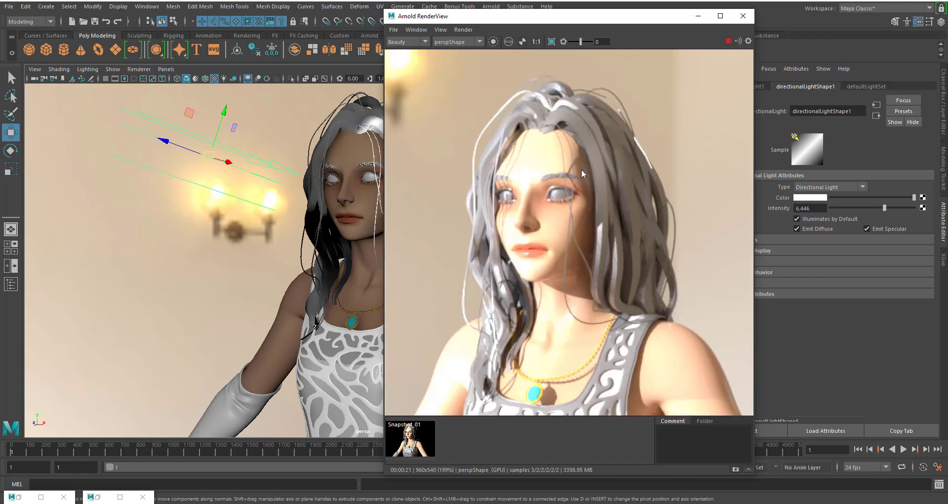
{"action": "scroll", "coordinate": [598, 244], "scroll_direction": "down", "scroll_amount": 2}
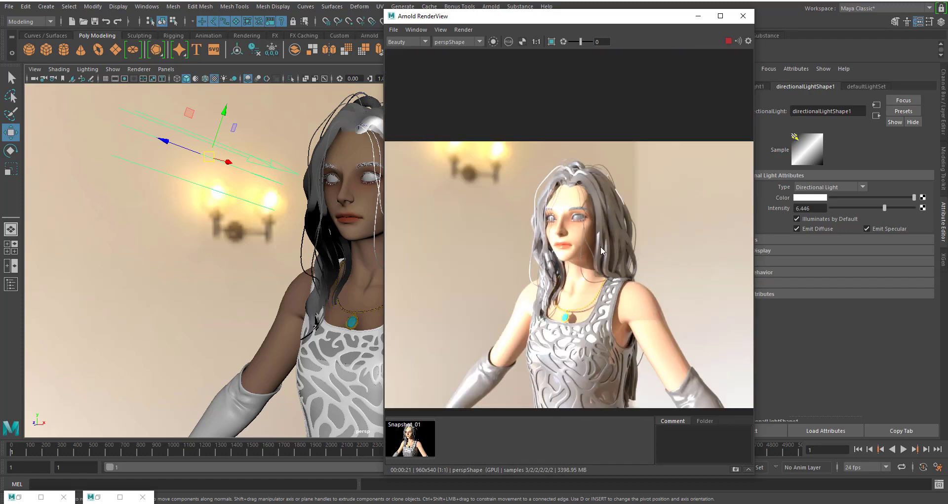
{"action": "scroll", "coordinate": [615, 241], "scroll_direction": "up", "scroll_amount": 1}
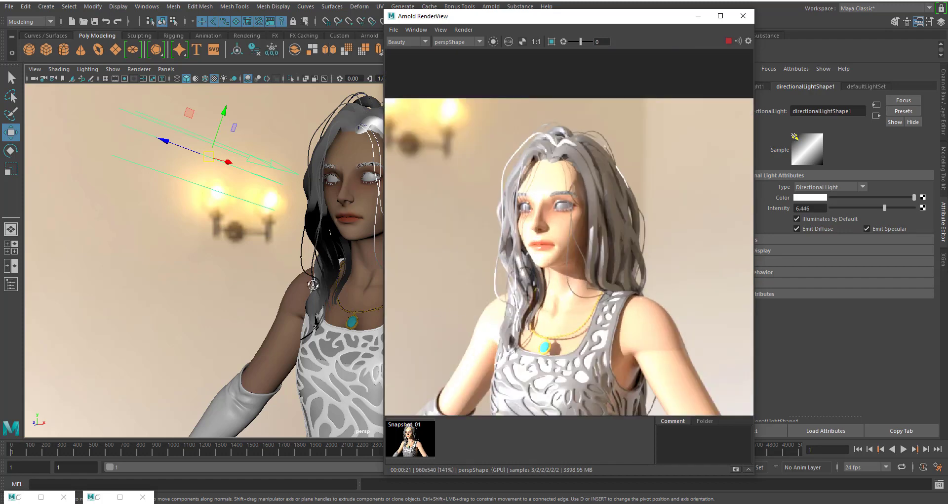
- Reframe the character, lower the directional light's intensity to 2.892, and check the face and upper body in the updated render
{"action": "left_click_drag", "start_coordinate": [311, 284], "coordinate": [325, 284], "text": "alt"}
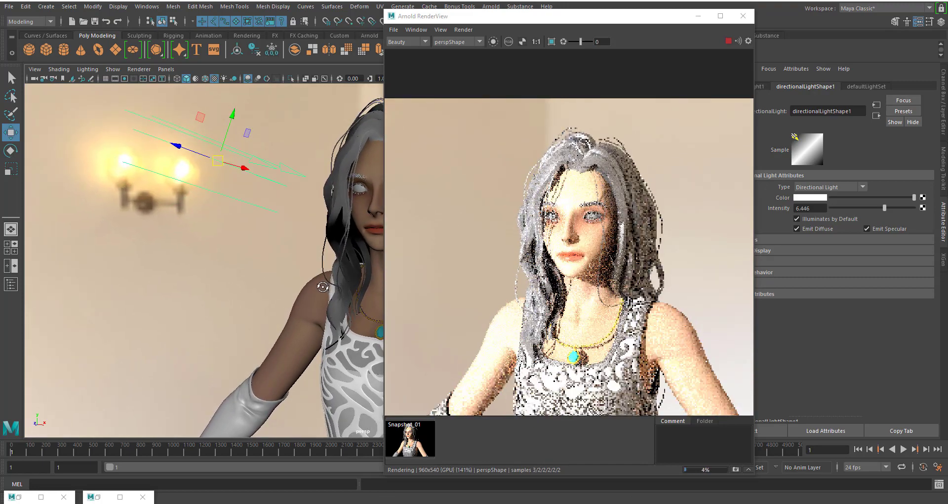
{"action": "middle_click_drag", "start_coordinate": [316, 322], "coordinate": [297, 316], "text": "alt"}
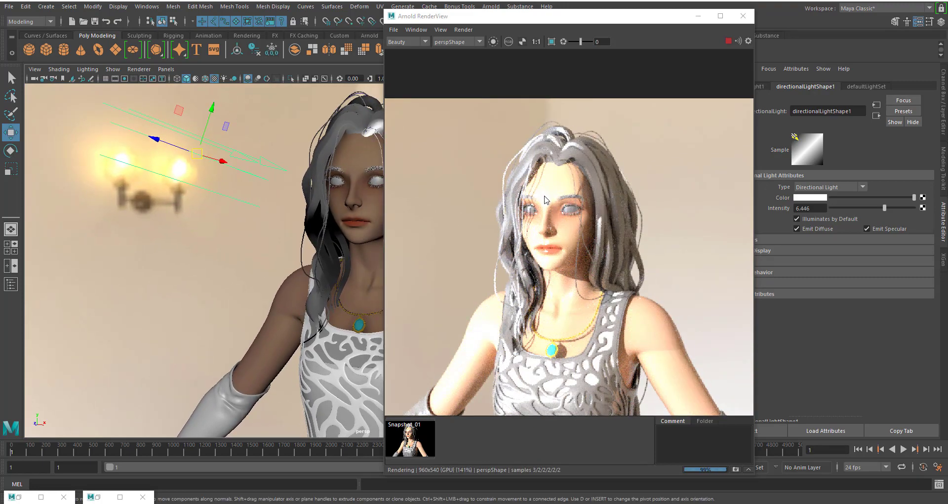
{"action": "left_click_drag", "start_coordinate": [594, 24], "coordinate": [540, 23]}
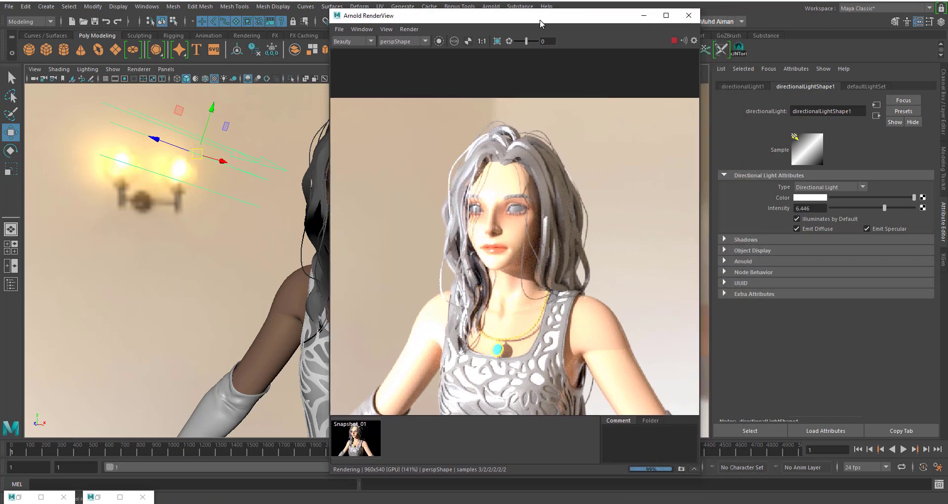
{"action": "left_click_drag", "start_coordinate": [885, 208], "coordinate": [855, 209]}
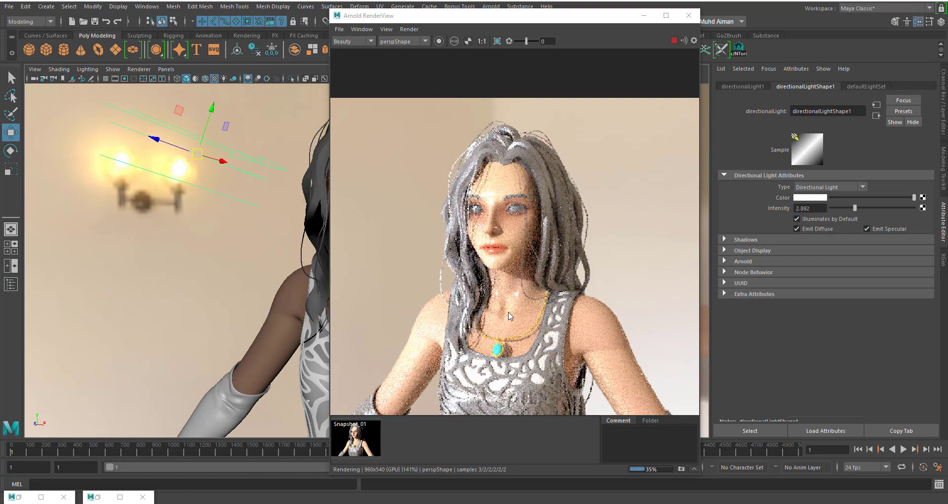
{"action": "scroll", "coordinate": [518, 299], "scroll_direction": "up", "scroll_amount": 3}
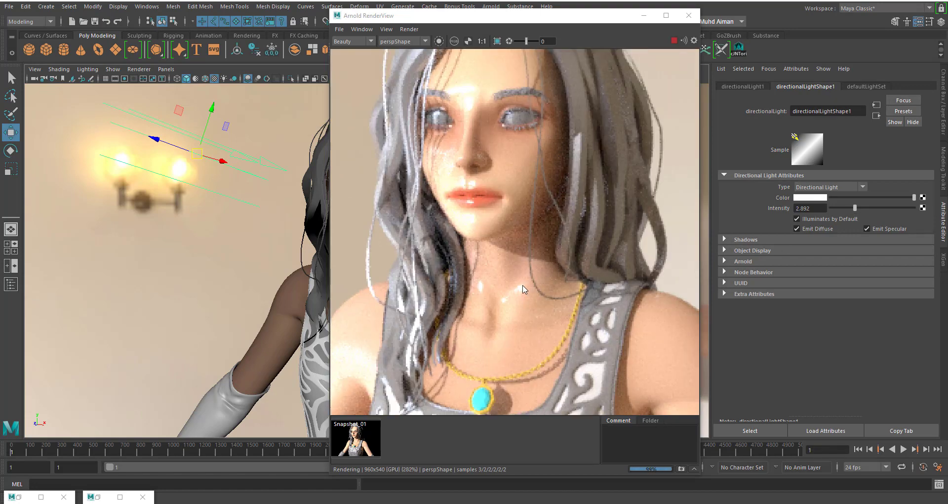
{"action": "scroll", "coordinate": [485, 181], "scroll_direction": "down", "scroll_amount": 1}
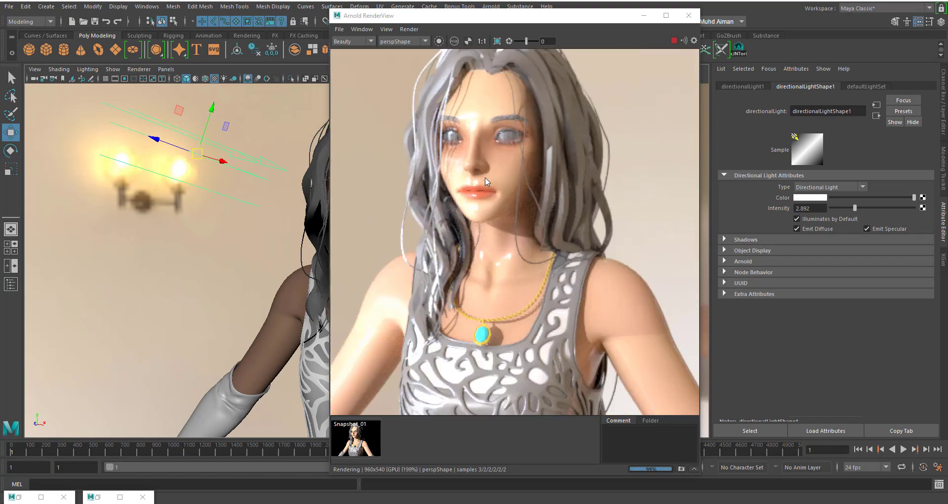
{"action": "scroll", "coordinate": [532, 193], "scroll_direction": "down", "scroll_amount": 1}
- Move the render view aside, open the Hypershade and clear its node graph
{"action": "left_click_drag", "start_coordinate": [486, 23], "coordinate": [695, 48]}
{"action": "left_click", "coordinate": [625, 21]}
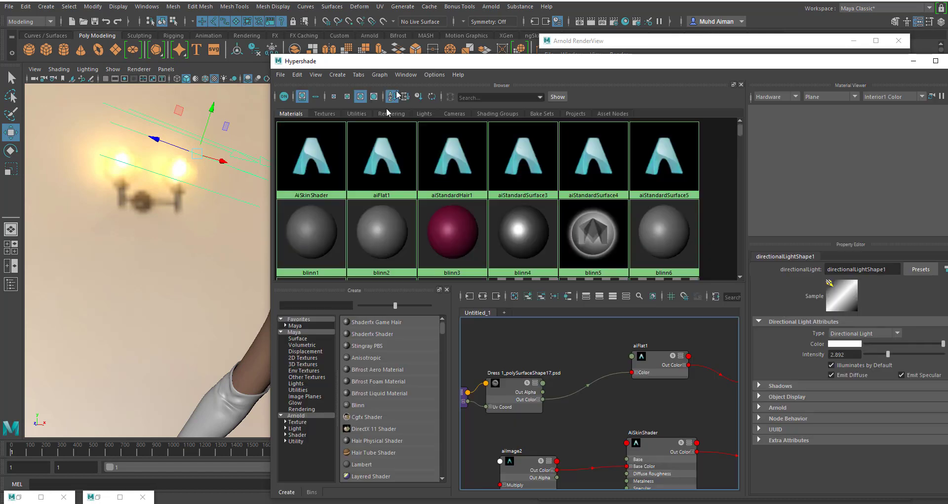
{"action": "left_click_drag", "start_coordinate": [425, 67], "coordinate": [298, 71]}
{"action": "scroll", "coordinate": [492, 411], "scroll_direction": "down", "scroll_amount": 2}
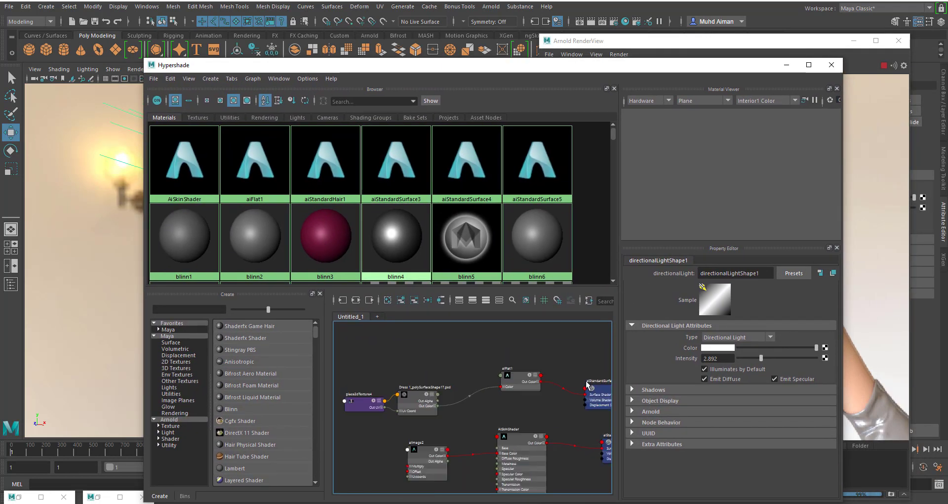
{"action": "left_click", "coordinate": [254, 79]}
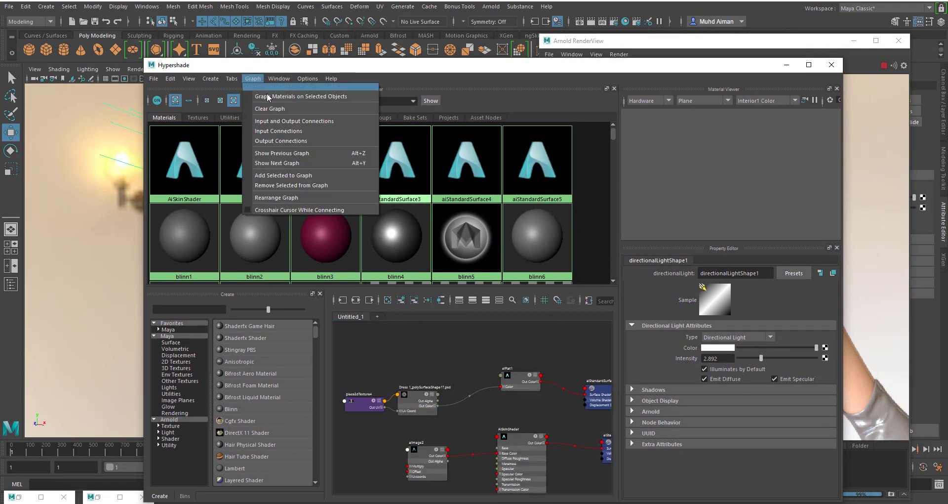
{"action": "left_click", "coordinate": [277, 109]}
{"action": "left_click_drag", "start_coordinate": [283, 72], "coordinate": [312, 73]}
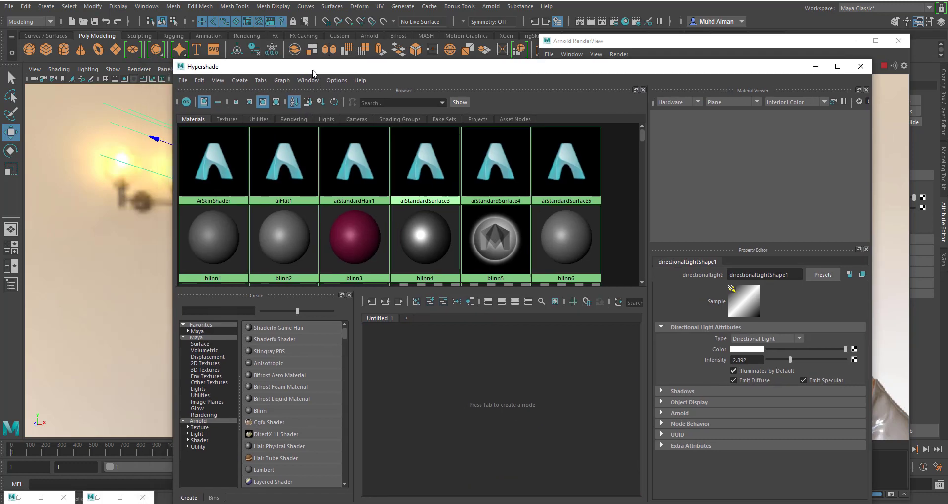
- Graph the AiSkinShader material with its input connections and arrange its aiImage2 and shader nodes in the work area
{"action": "left_click", "coordinate": [214, 160]}
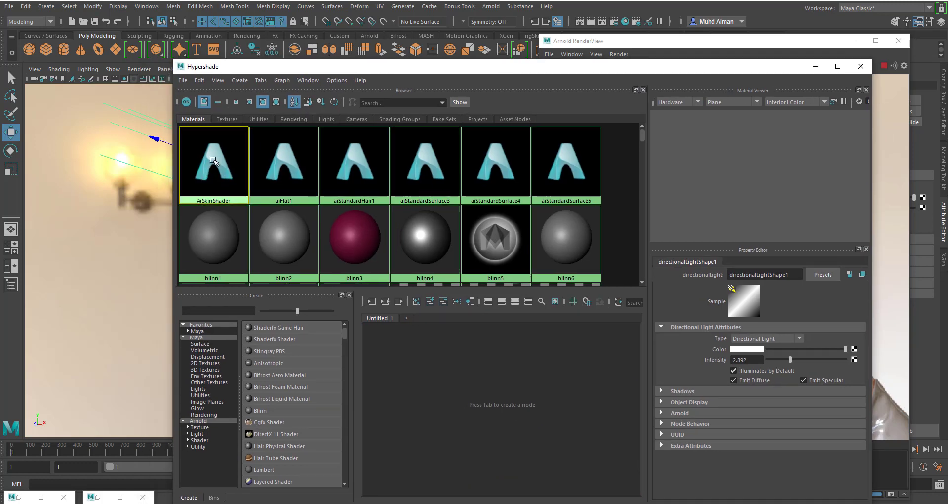
{"action": "left_click", "coordinate": [370, 302]}
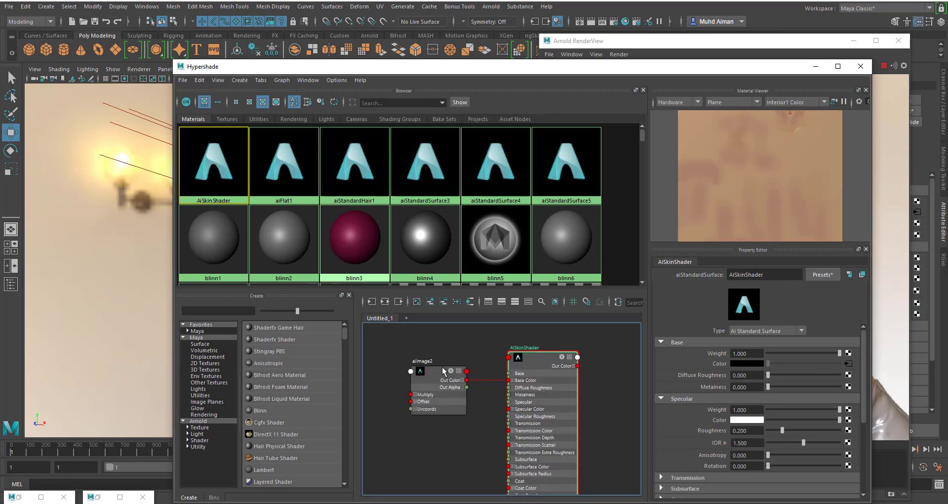
{"action": "left_click_drag", "start_coordinate": [426, 389], "coordinate": [423, 371]}
{"action": "left_click_drag", "start_coordinate": [536, 374], "coordinate": [524, 369]}
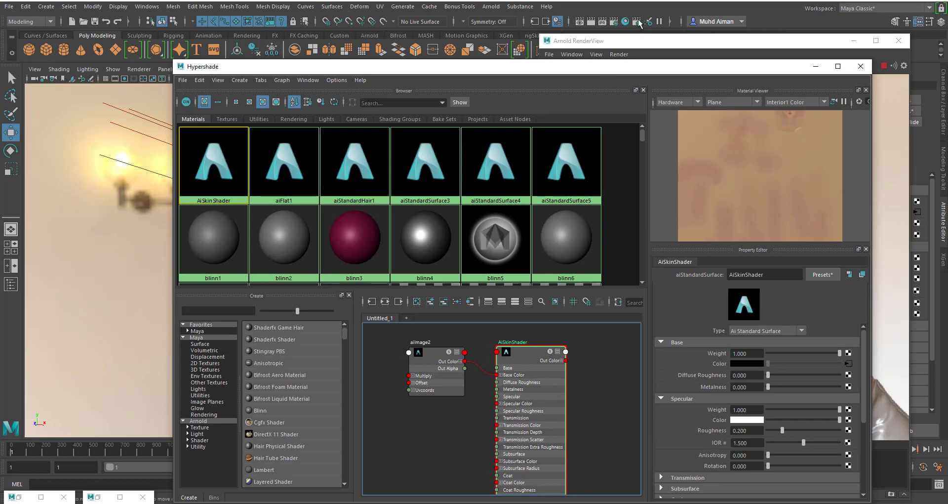
- Try specular roughness values of 0.524 and 0 on AiSkinShader, then set it to 0.657 while comparing the skin's shine in the render
{"action": "left_click_drag", "start_coordinate": [668, 72], "coordinate": [358, 37]}
{"action": "scroll", "coordinate": [429, 350], "scroll_direction": "down", "scroll_amount": 2}
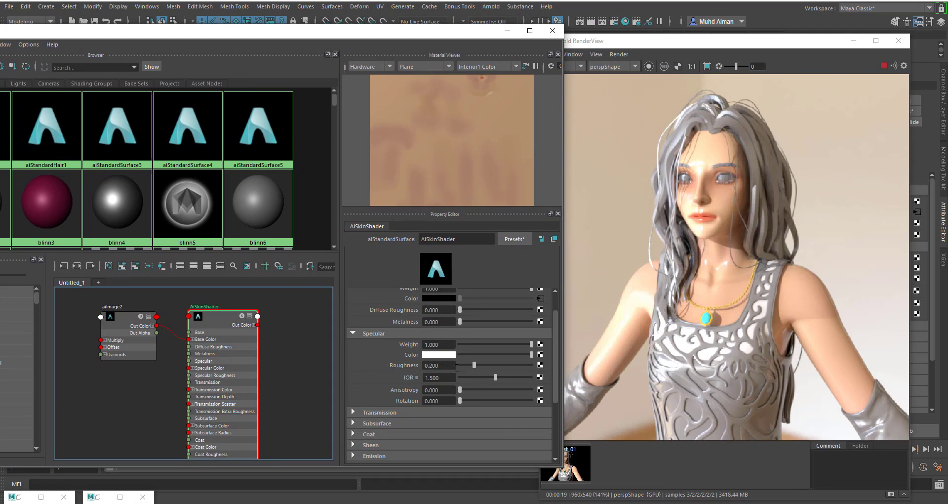
{"action": "left_click_drag", "start_coordinate": [476, 368], "coordinate": [498, 368]}
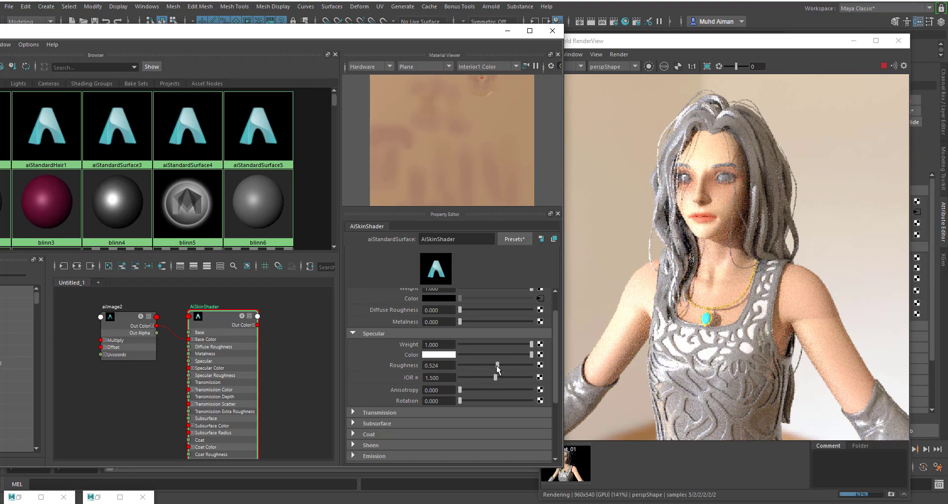
{"action": "scroll", "coordinate": [722, 208], "scroll_direction": "up", "scroll_amount": 2}
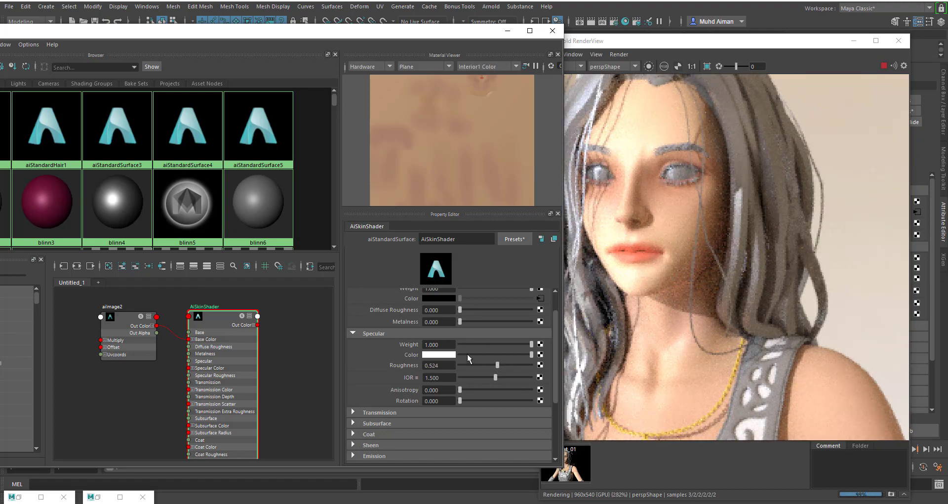
{"action": "left_click_drag", "start_coordinate": [463, 366], "coordinate": [460, 365]}
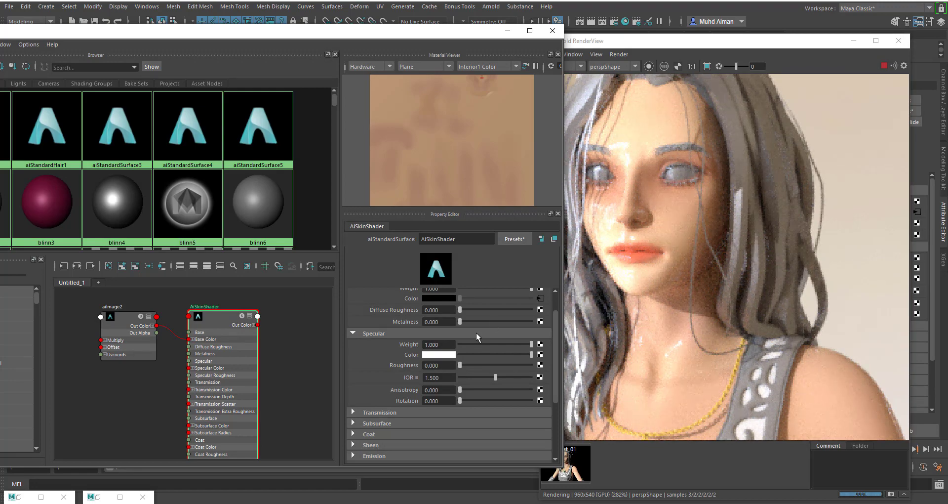
{"action": "left_click_drag", "start_coordinate": [493, 365], "coordinate": [507, 365]}
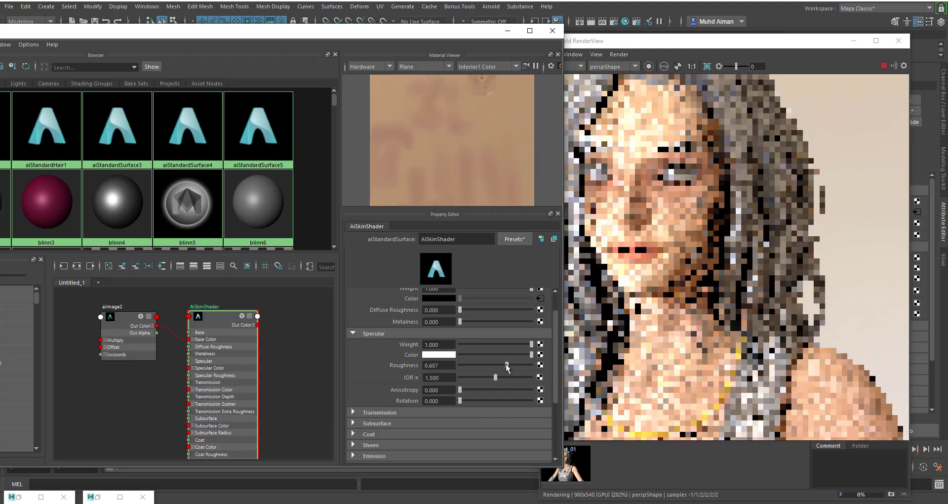
{"action": "scroll", "coordinate": [710, 256], "scroll_direction": "down", "scroll_amount": 3}
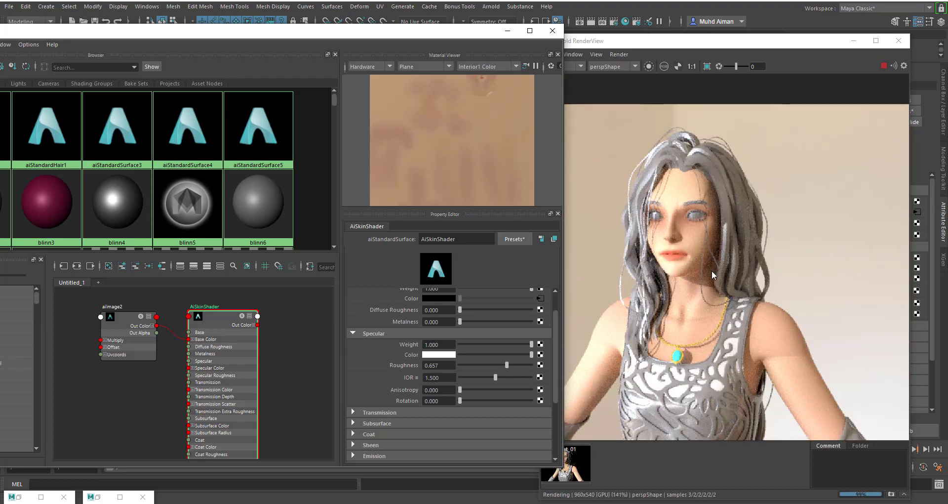
{"action": "left_click_drag", "start_coordinate": [712, 273], "coordinate": [725, 236]}
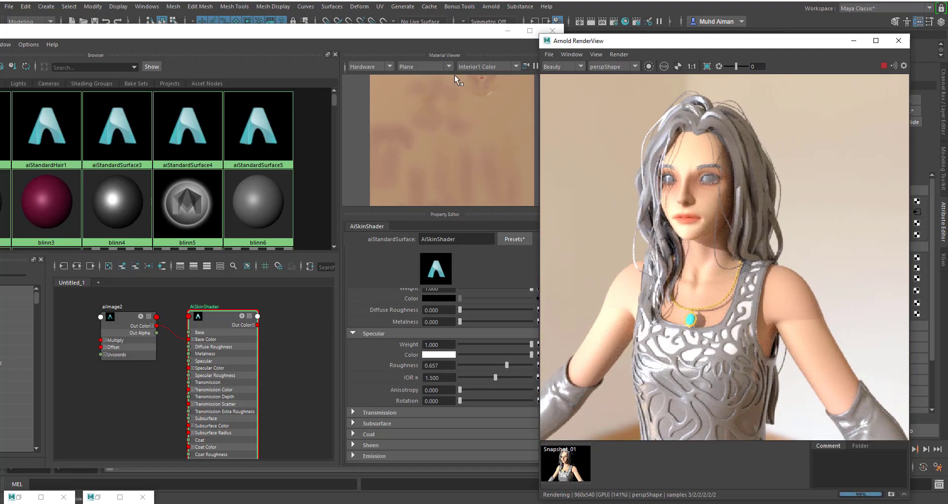
- Expand the Subsurface attributes of AiSkinShader and set the subsurface weight to 0.2
{"action": "left_click_drag", "start_coordinate": [433, 36], "coordinate": [376, 3]}
{"action": "scroll", "coordinate": [425, 317], "scroll_direction": "down", "scroll_amount": 3}
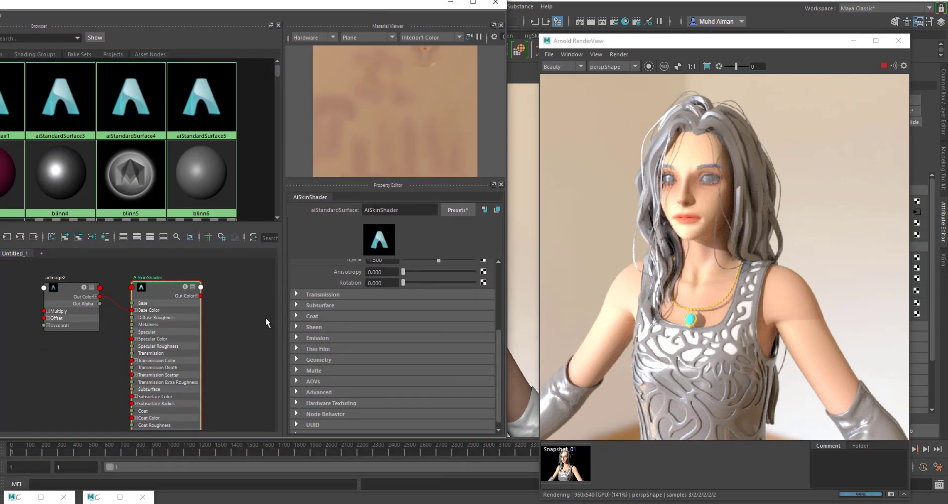
{"action": "left_click", "coordinate": [296, 305]}
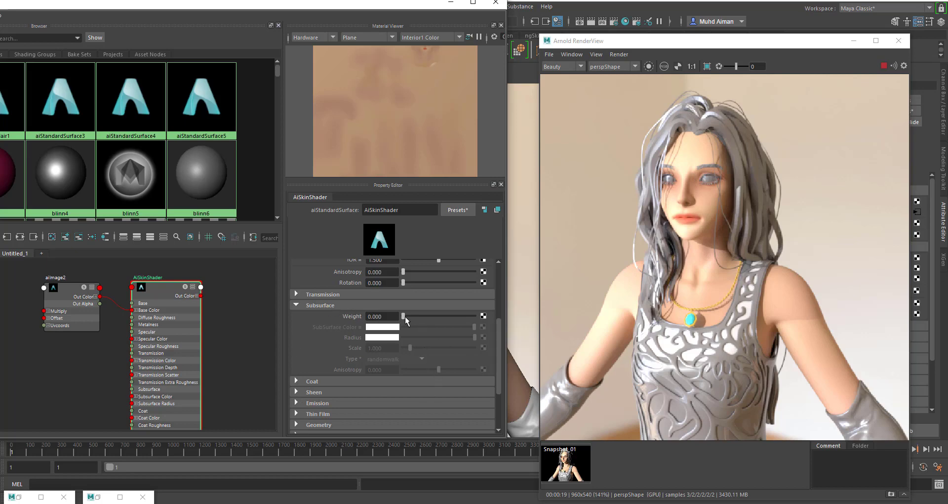
{"action": "left_click_drag", "start_coordinate": [403, 316], "coordinate": [411, 316]}
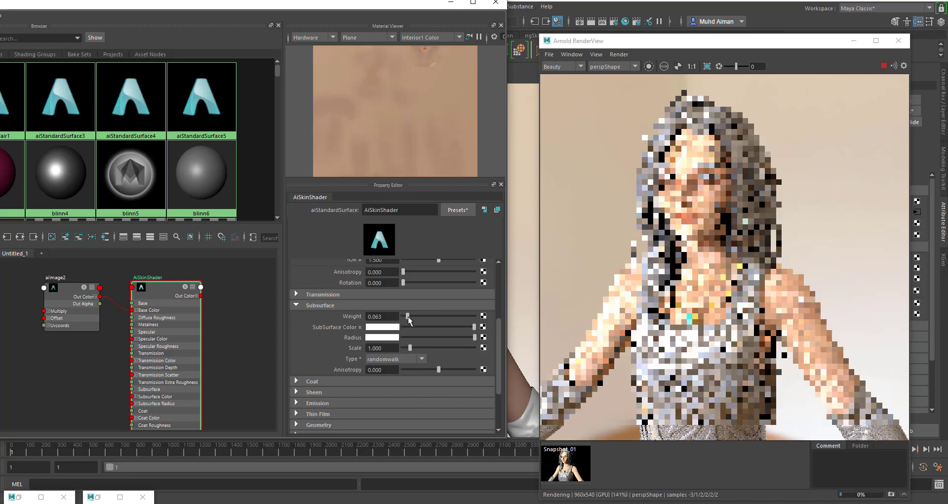
{"action": "double_click", "coordinate": [375, 316]}
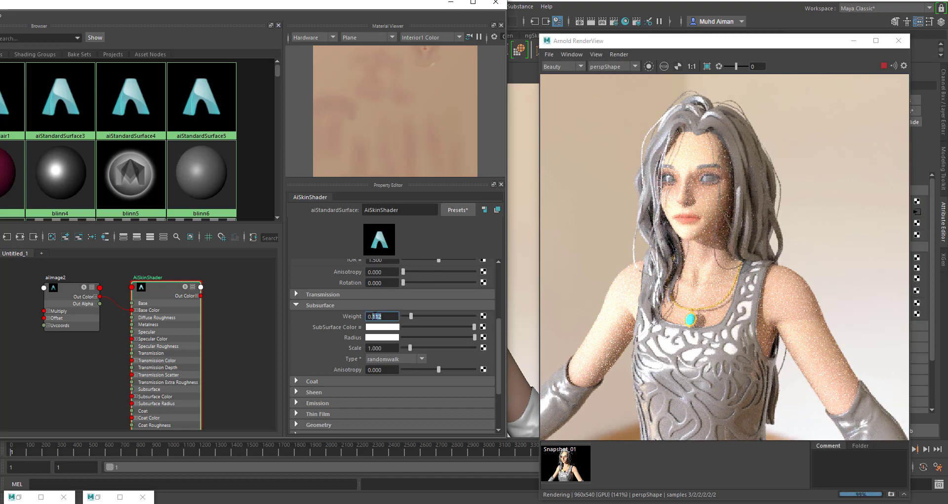
{"action": "type", "text": "2"}
{"action": "key", "text": "Return"}
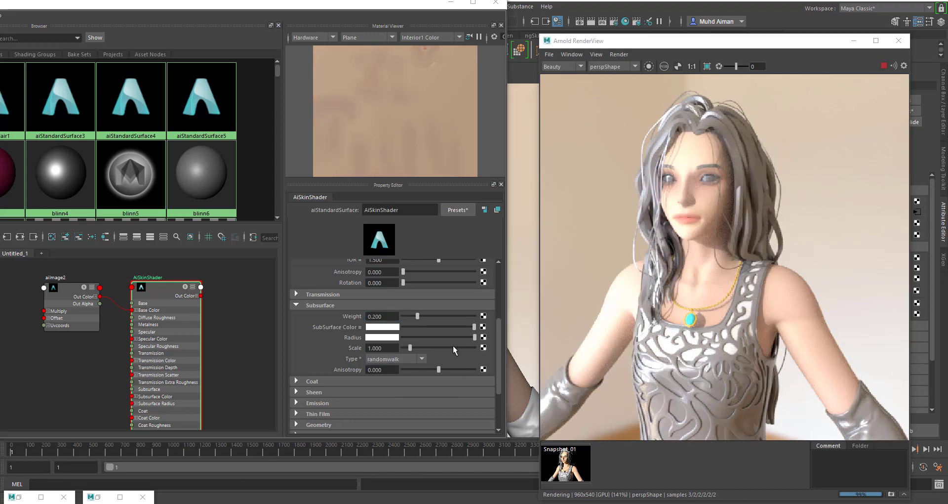
- Change the subsurface color of AiSkinShader to a fully saturated green with a hue of 117.69
{"action": "left_click", "coordinate": [388, 327]}
{"action": "left_click", "coordinate": [361, 351]}
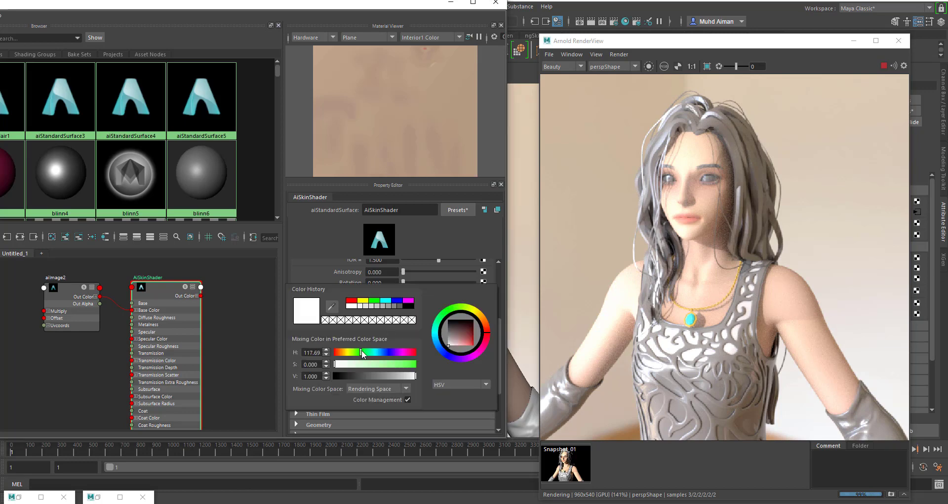
{"action": "left_click", "coordinate": [415, 364]}
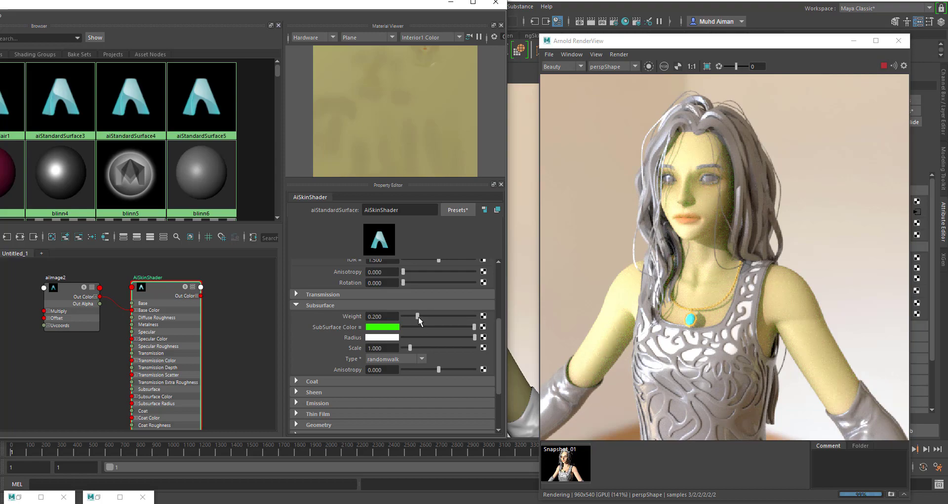
- Try a subsurface weight of 0.923, lower it to 0.098, and inspect the face in the render
{"action": "left_click_drag", "start_coordinate": [418, 316], "coordinate": [469, 318]}
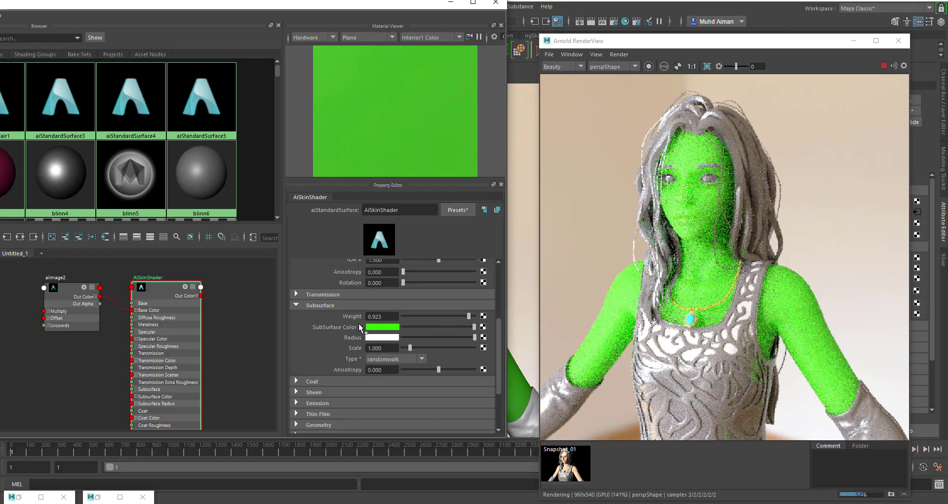
{"action": "left_click_drag", "start_coordinate": [469, 319], "coordinate": [409, 316]}
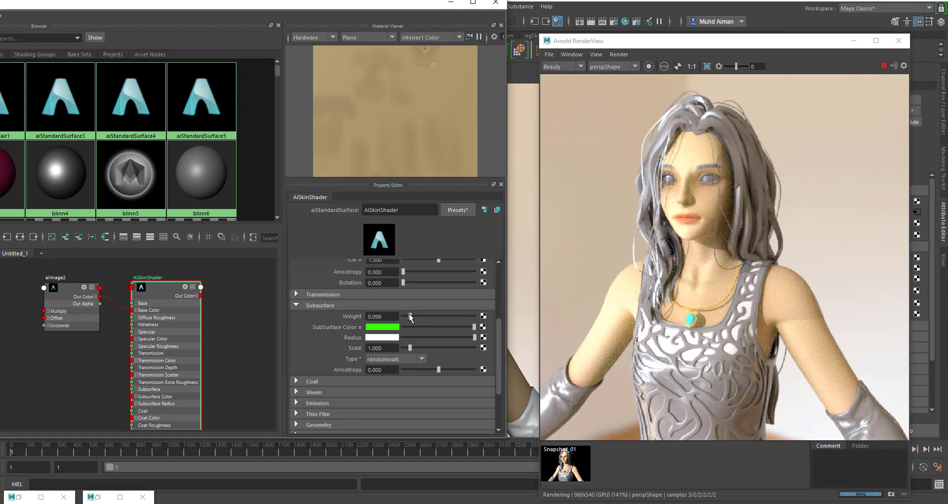
{"action": "scroll", "coordinate": [714, 138], "scroll_direction": "up", "scroll_amount": 2}
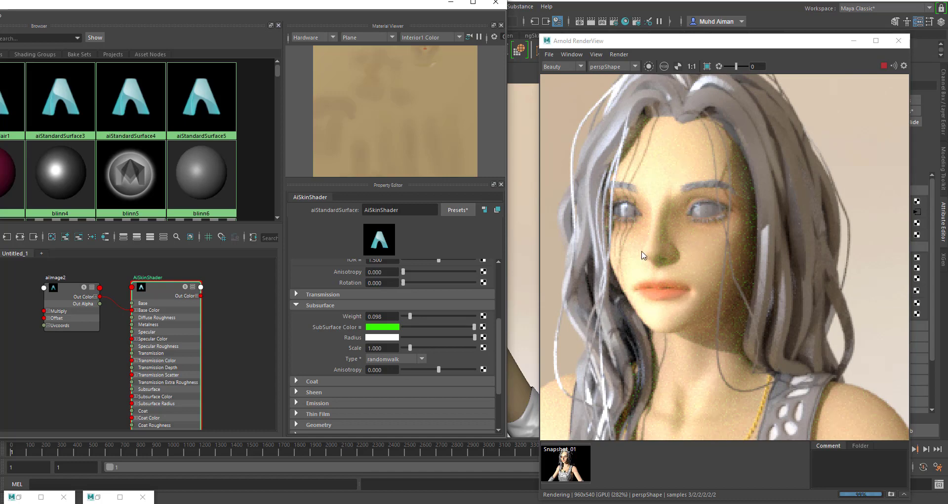
{"action": "scroll", "coordinate": [643, 255], "scroll_direction": "down", "scroll_amount": 2}
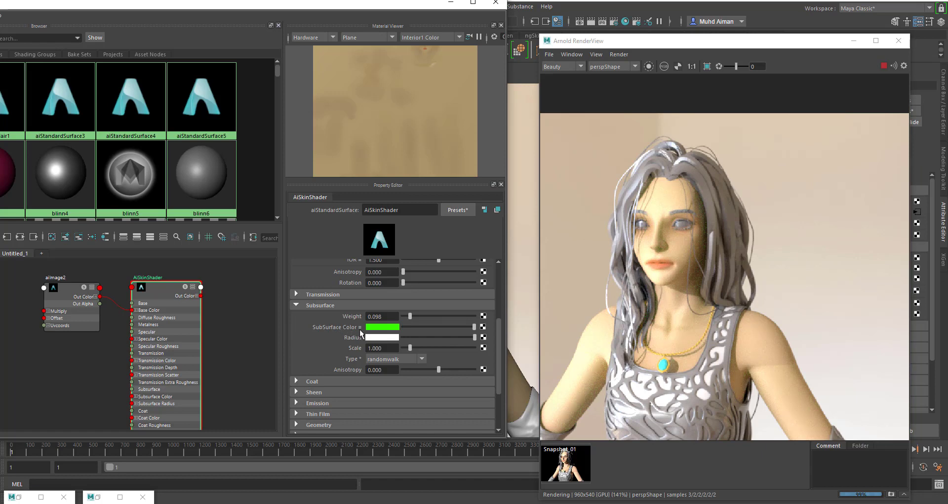
- Apply the Skin 2 preset to the subsurface color of AiSkinShader
{"action": "left_click", "coordinate": [360, 327]}
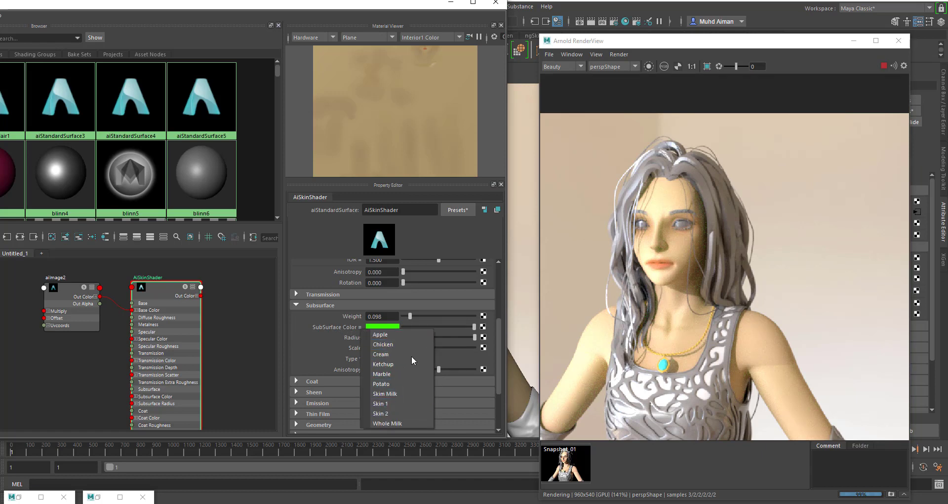
{"action": "left_click", "coordinate": [381, 413]}
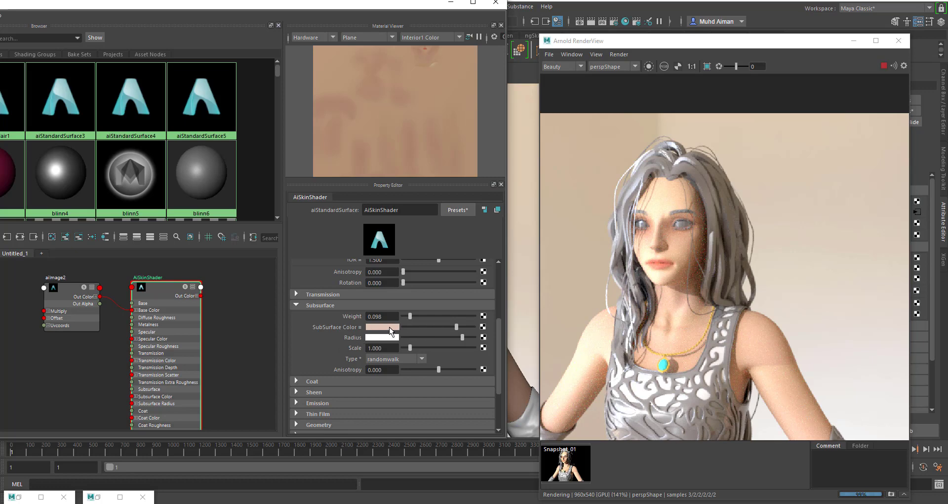
{"action": "left_click_drag", "start_coordinate": [465, 339], "coordinate": [432, 334]}
- Change the subsurface color of AiSkinShader to pure green and its subsurface radius color to pure blue
{"action": "left_click", "coordinate": [391, 328]}
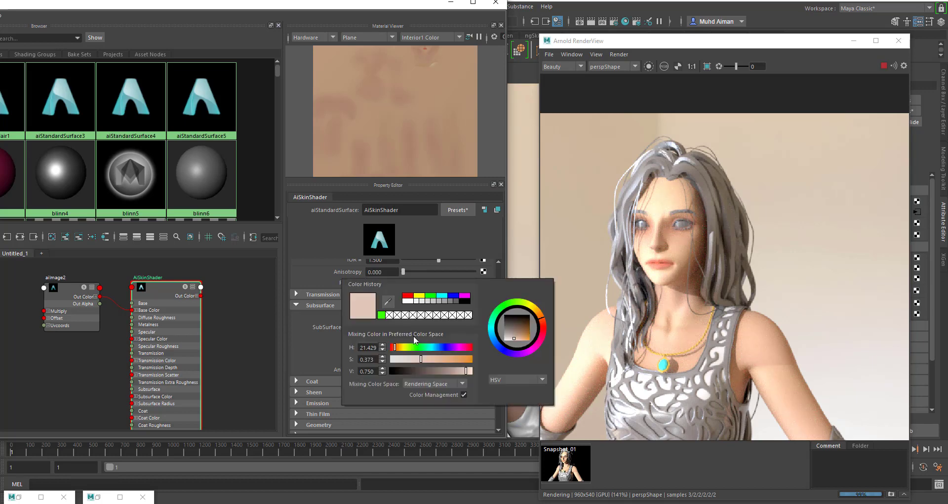
{"action": "left_click", "coordinate": [428, 298]}
{"action": "left_click", "coordinate": [381, 337]}
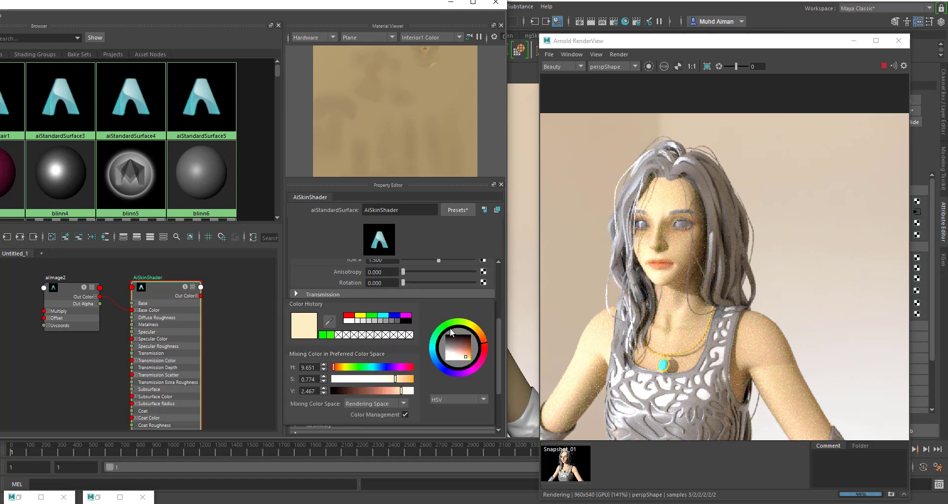
{"action": "left_click", "coordinate": [395, 316]}
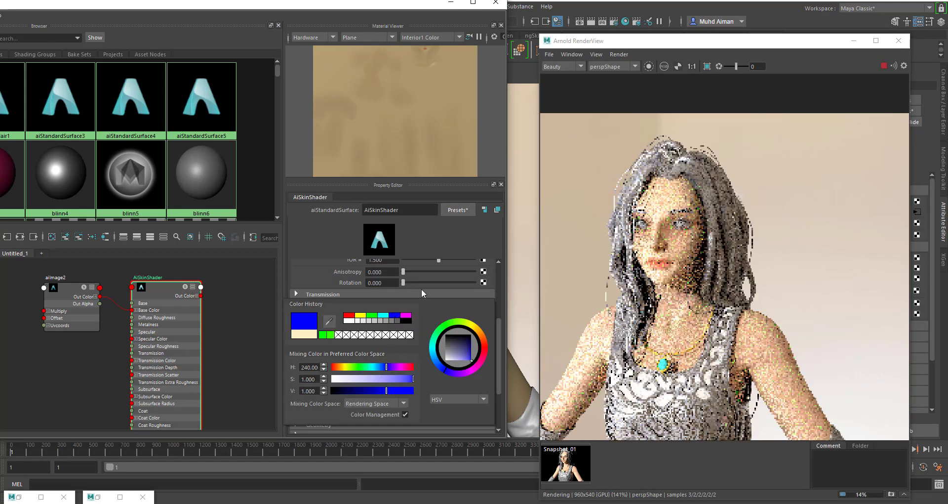
{"action": "scroll", "coordinate": [497, 285], "scroll_direction": "down", "scroll_amount": 10}
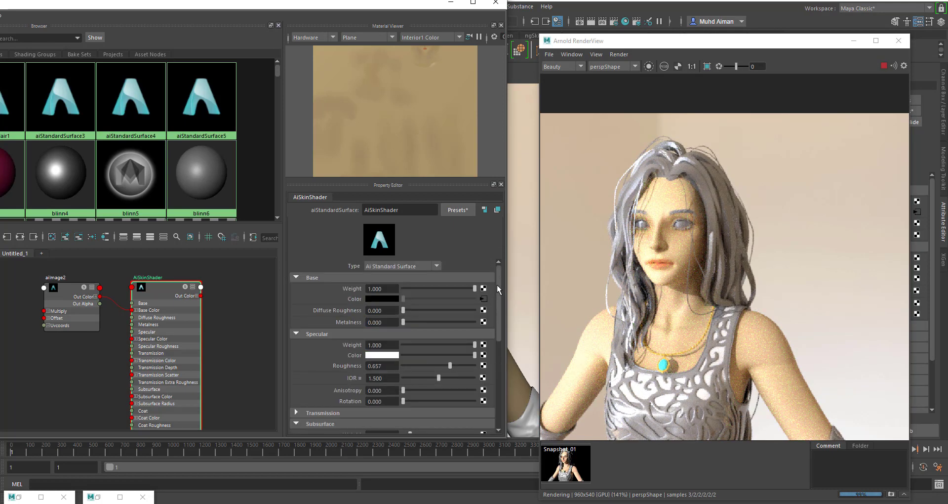
{"action": "scroll", "coordinate": [475, 336], "scroll_direction": "up", "scroll_amount": 4}
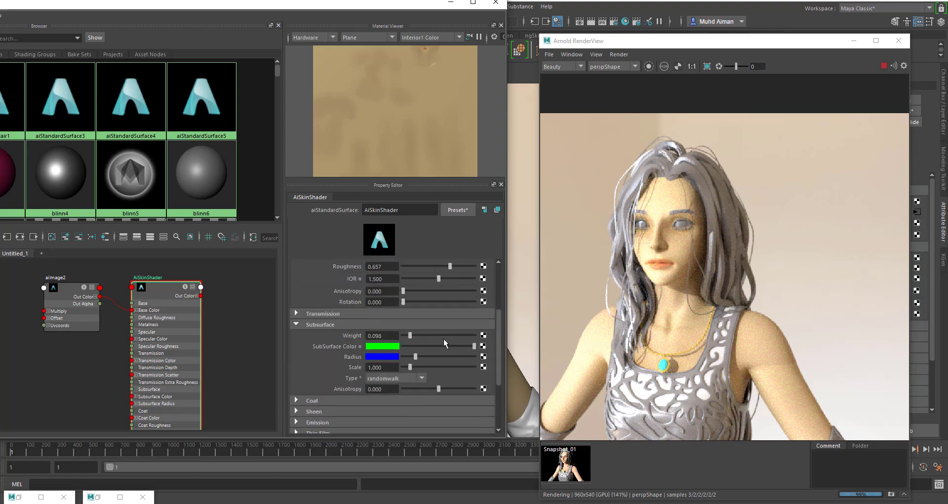
- Set the subsurface weight of AiSkinShader to 0.559 and its base weight to 0
{"action": "left_click_drag", "start_coordinate": [416, 333], "coordinate": [442, 340]}
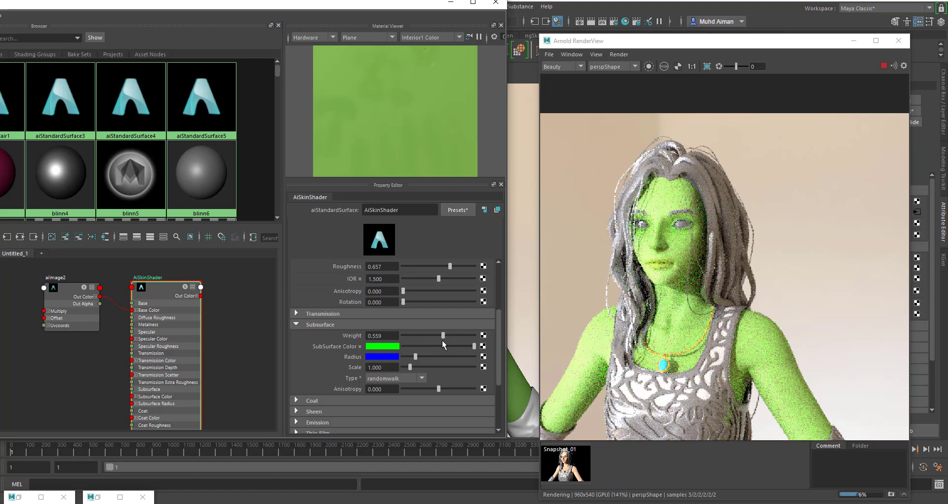
{"action": "scroll", "coordinate": [443, 340], "scroll_direction": "up", "scroll_amount": 3}
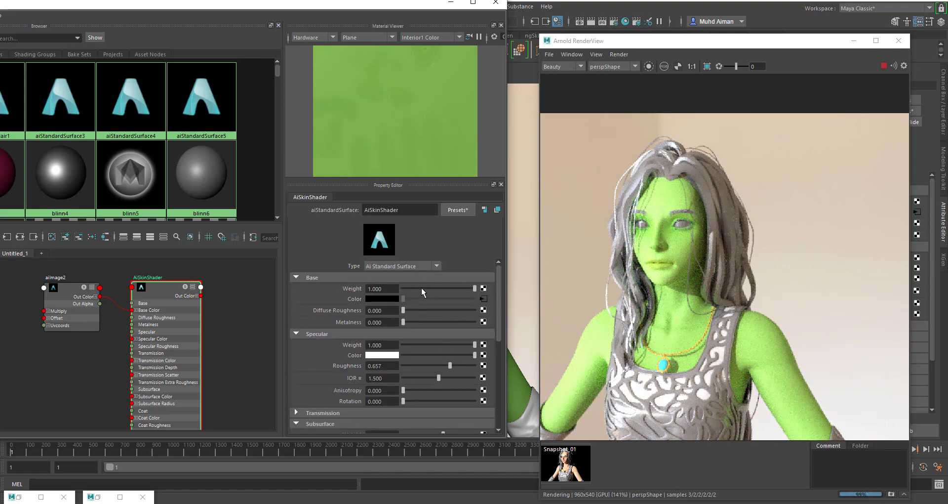
{"action": "scroll", "coordinate": [423, 322], "scroll_direction": "down", "scroll_amount": 3}
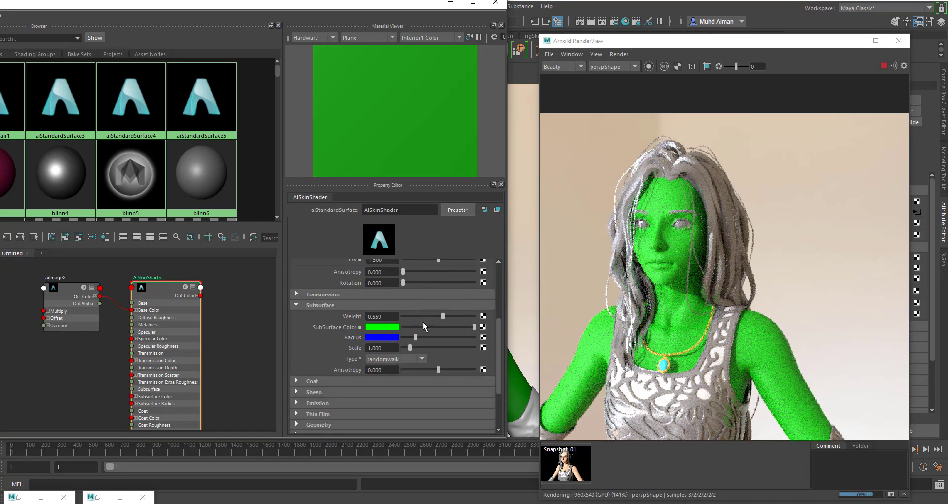
{"action": "scroll", "coordinate": [423, 322], "scroll_direction": "down", "scroll_amount": 2}
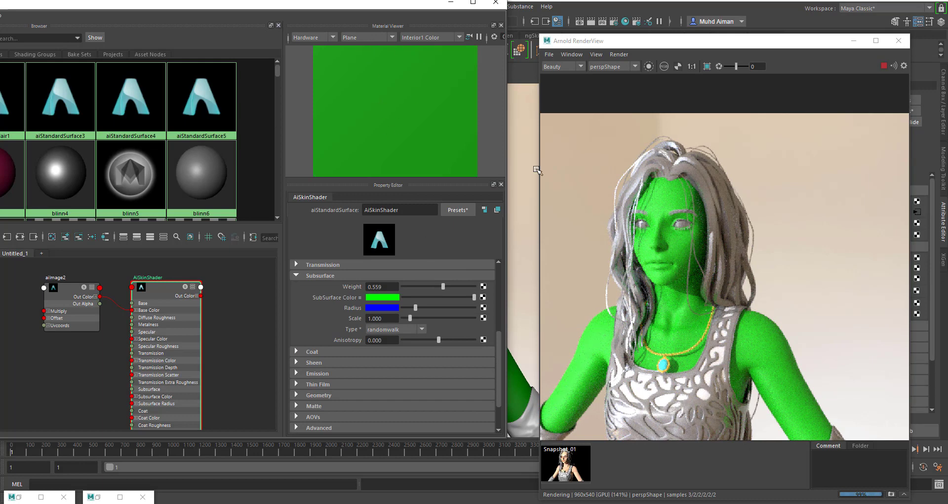
- Set the directional light's intensity to 8.313 and rotate the light around the character
{"action": "left_click_drag", "start_coordinate": [390, 8], "coordinate": [159, 219]}
{"action": "left_click", "coordinate": [257, 162]}
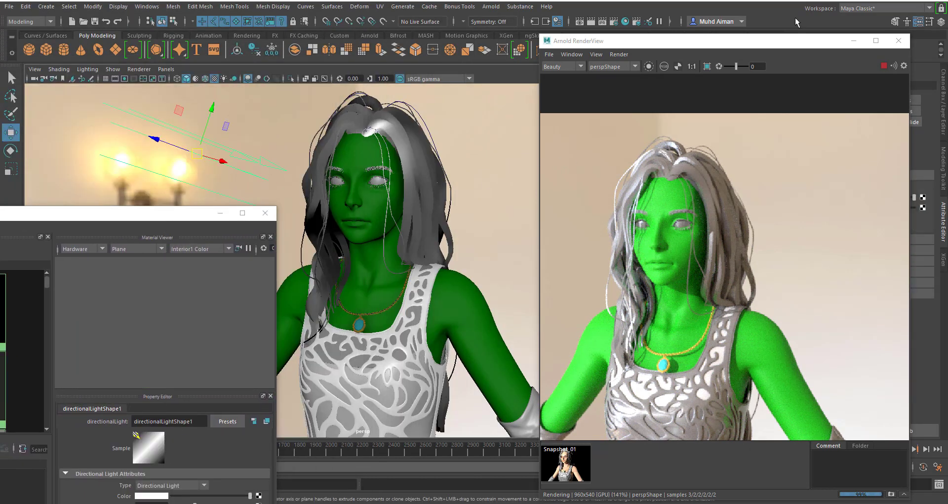
{"action": "left_click_drag", "start_coordinate": [749, 44], "coordinate": [636, 76]}
{"action": "left_click_drag", "start_coordinate": [884, 210], "coordinate": [900, 208]}
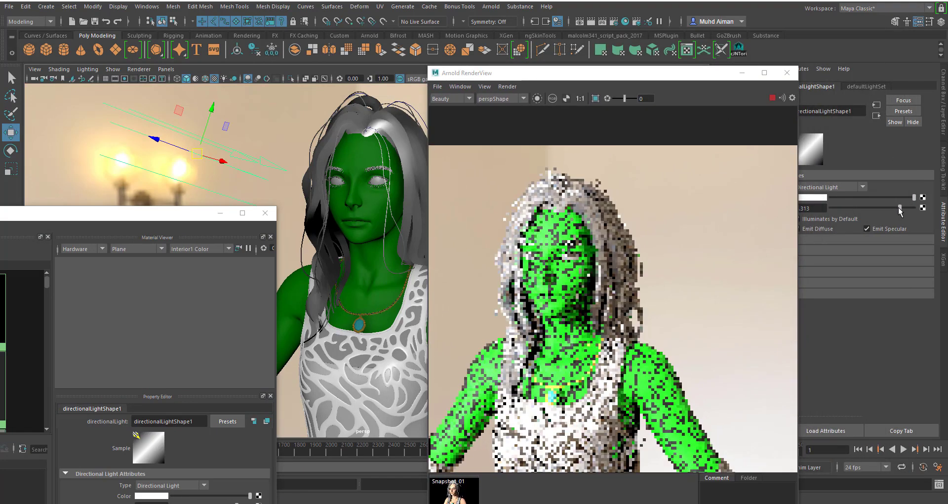
{"action": "key", "text": "e"}
{"action": "left_click_drag", "start_coordinate": [243, 180], "coordinate": [464, 236]}
{"action": "key", "text": "w"}
{"action": "key", "text": "e"}
{"action": "key", "text": "w"}
{"action": "left_click_drag", "start_coordinate": [384, 260], "coordinate": [416, 248], "text": "alt"}
- Raise the subsurface scale of AiSkinShader to 4.545
{"action": "left_click_drag", "start_coordinate": [176, 213], "coordinate": [466, 35]}
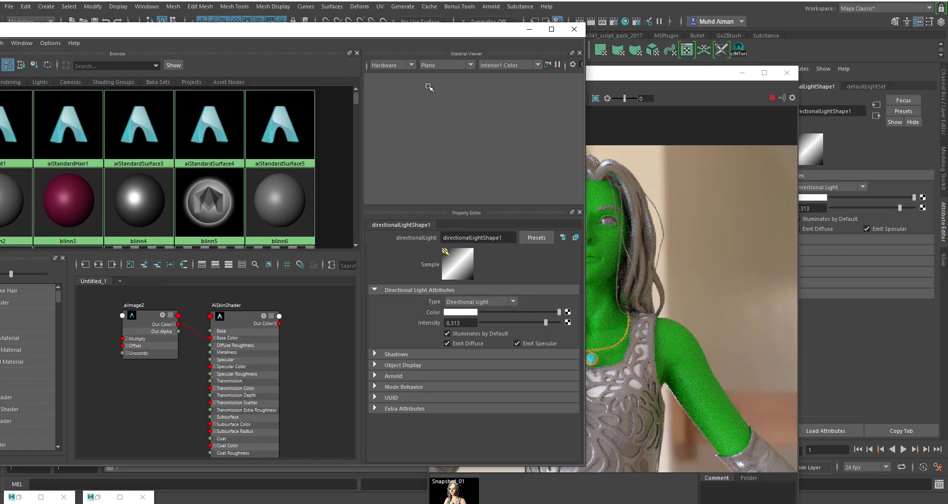
{"action": "left_click", "coordinate": [245, 326]}
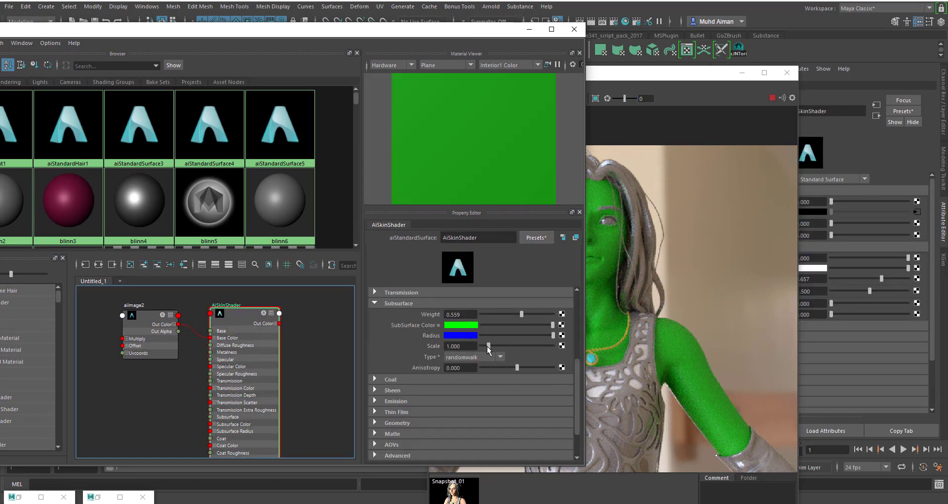
{"action": "left_click_drag", "start_coordinate": [488, 346], "coordinate": [514, 346]}
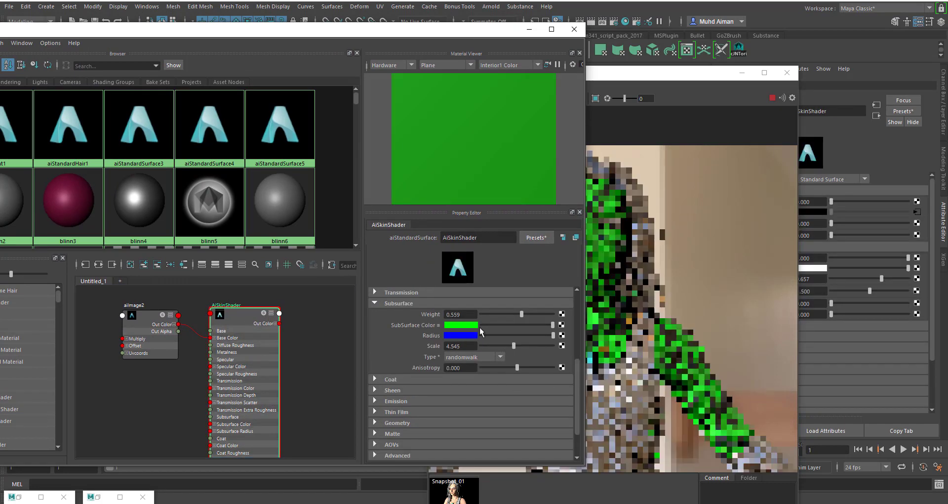
- Rotate the directional light beside the character and raise its intensity to 10
{"action": "left_click_drag", "start_coordinate": [460, 32], "coordinate": [227, 89]}
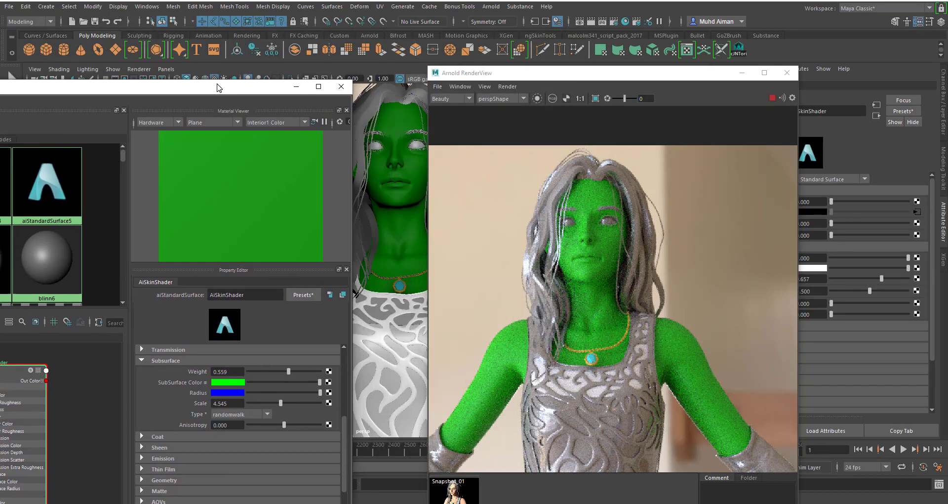
{"action": "left_click_drag", "start_coordinate": [532, 73], "coordinate": [678, 95]}
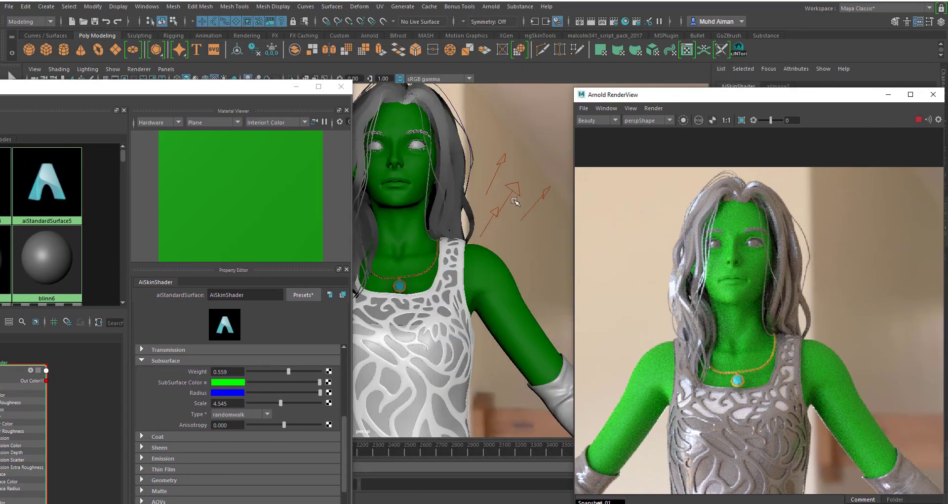
{"action": "key", "text": "e"}
{"action": "left_click_drag", "start_coordinate": [518, 206], "coordinate": [503, 186]}
{"action": "left_click_drag", "start_coordinate": [811, 105], "coordinate": [491, 105]}
{"action": "left_click_drag", "start_coordinate": [900, 210], "coordinate": [916, 208]}
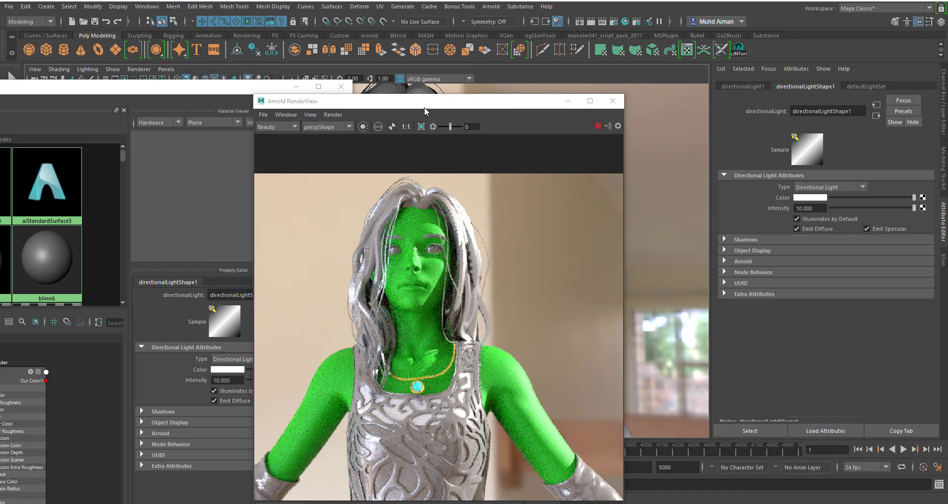
- Darken the subsurface color of AiSkinShader to black and lower the subsurface scale to 0.699
{"action": "left_click_drag", "start_coordinate": [425, 107], "coordinate": [584, 92]}
{"action": "left_click_drag", "start_coordinate": [171, 90], "coordinate": [366, 42]}
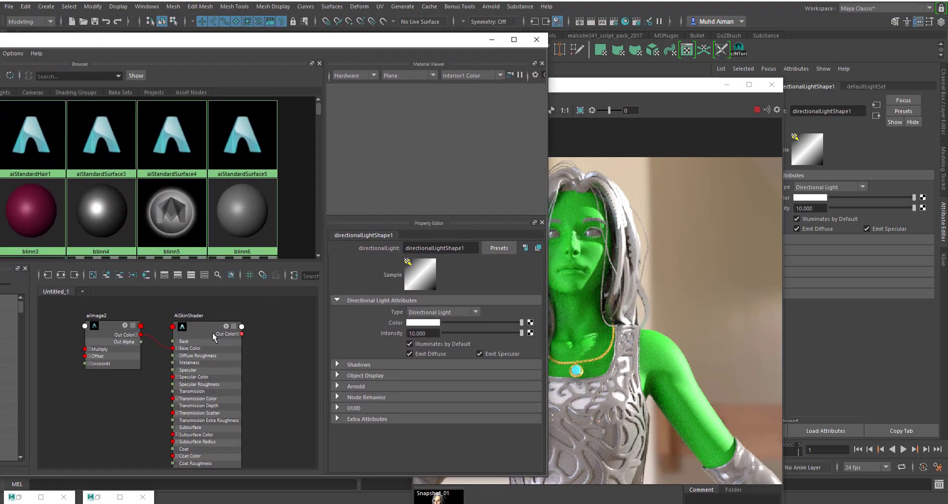
{"action": "left_click", "coordinate": [213, 333]}
{"action": "left_click", "coordinate": [424, 340]}
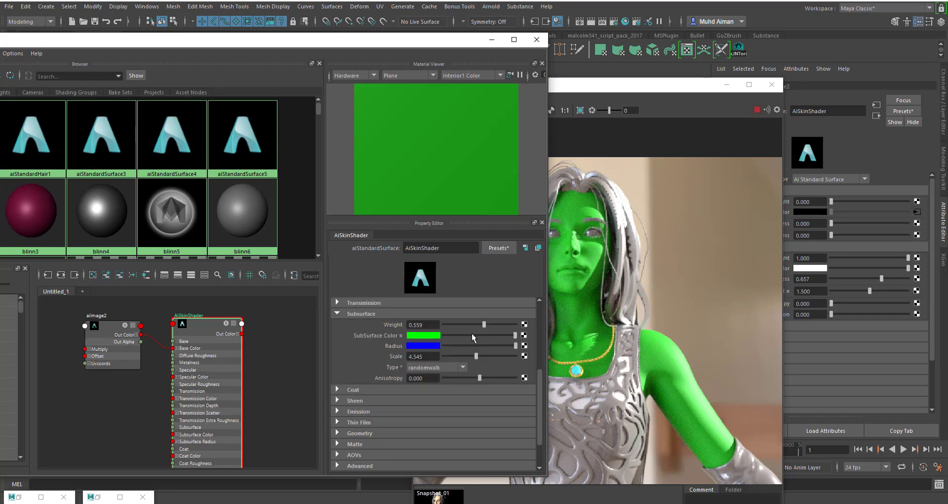
{"action": "left_click_drag", "start_coordinate": [472, 334], "coordinate": [519, 346]}
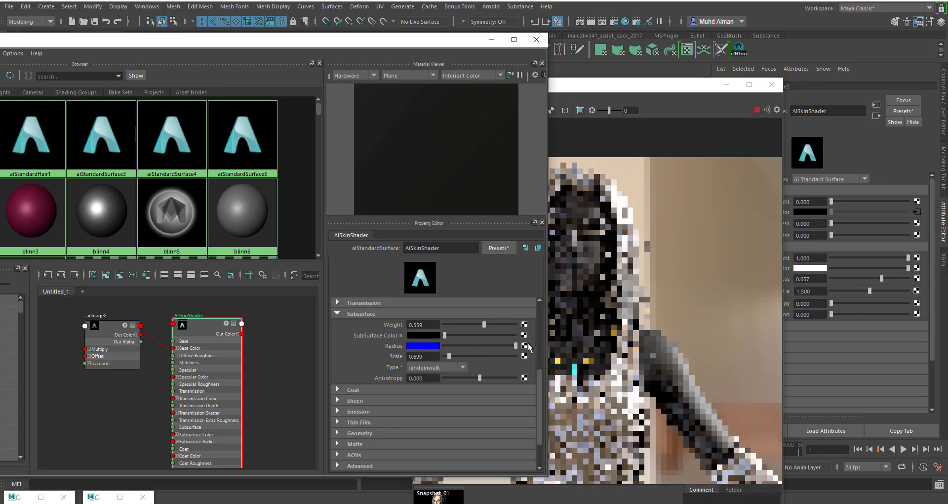
- Change the subsurface radius color of AiSkinShader to cyan and brighten the subsurface color to white
{"action": "left_click", "coordinate": [411, 346]}
{"action": "left_click", "coordinate": [459, 351]}
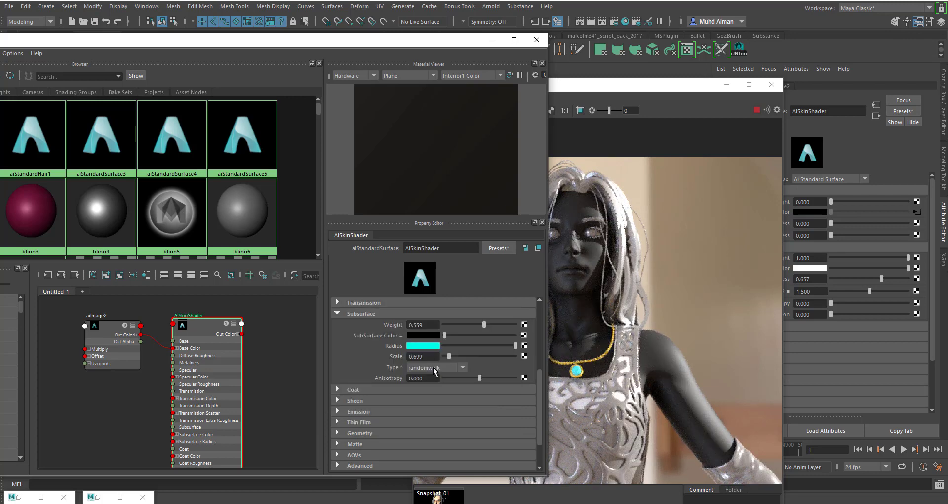
{"action": "left_click_drag", "start_coordinate": [628, 91], "coordinate": [720, 75]}
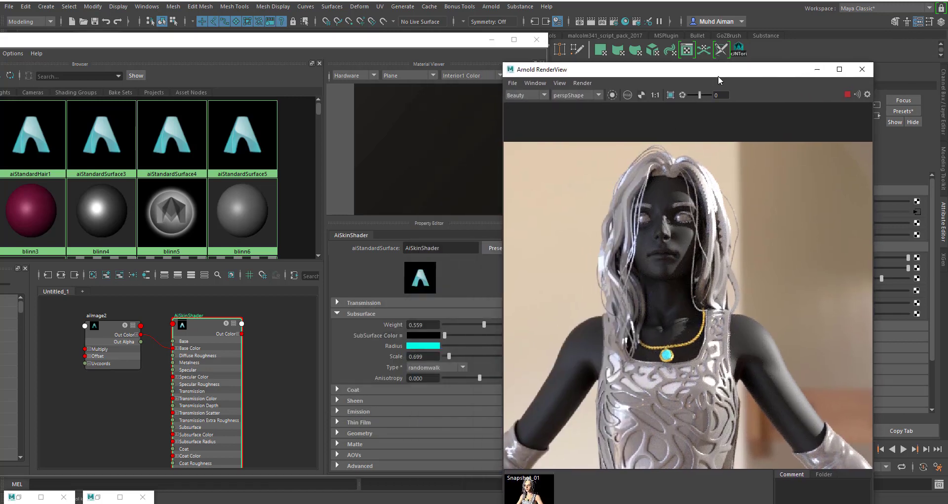
{"action": "left_click_drag", "start_coordinate": [431, 45], "coordinate": [229, 94]}
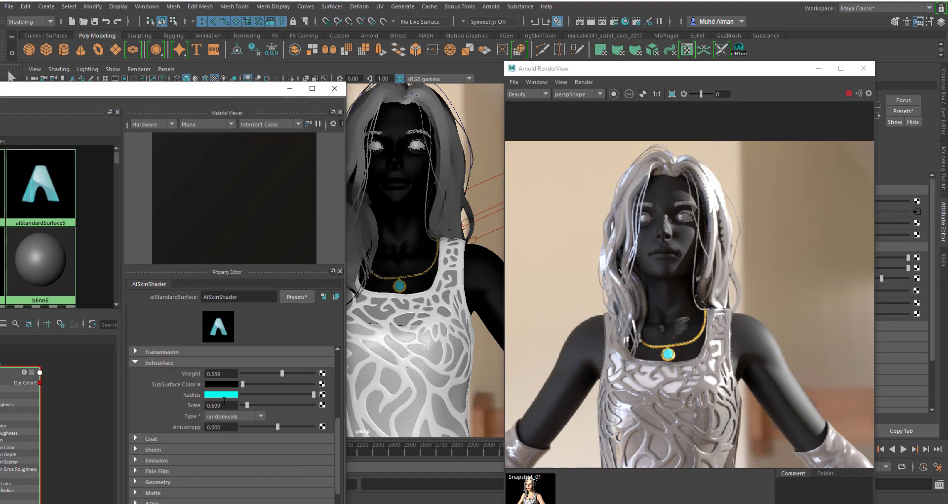
{"action": "left_click_drag", "start_coordinate": [244, 384], "coordinate": [332, 386]}
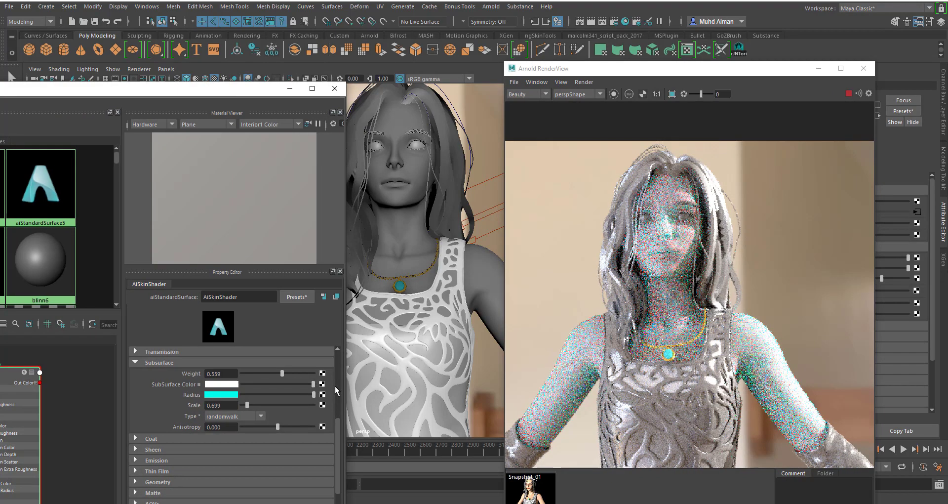
- Rotate the directional light to backlight the character, and select AiSkinShader again
{"action": "left_click", "coordinate": [487, 215]}
{"action": "left_click", "coordinate": [487, 215]}
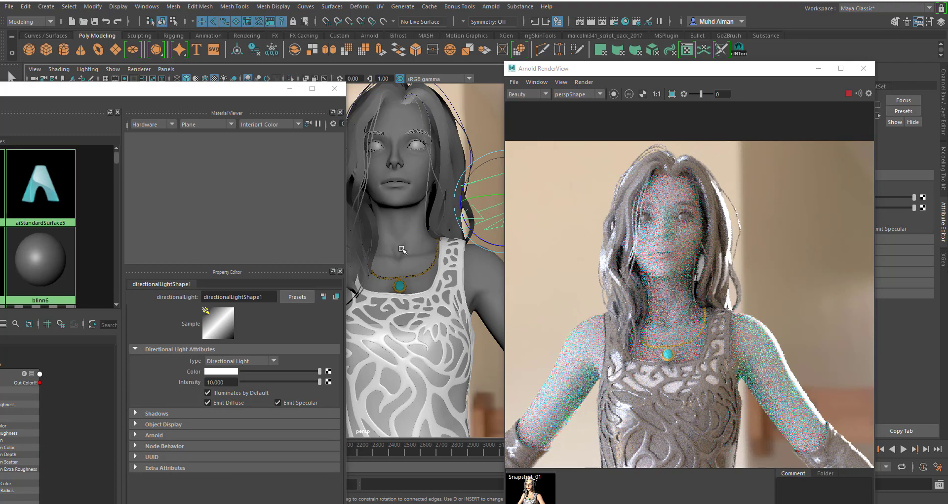
{"action": "left_click", "coordinate": [17, 374]}
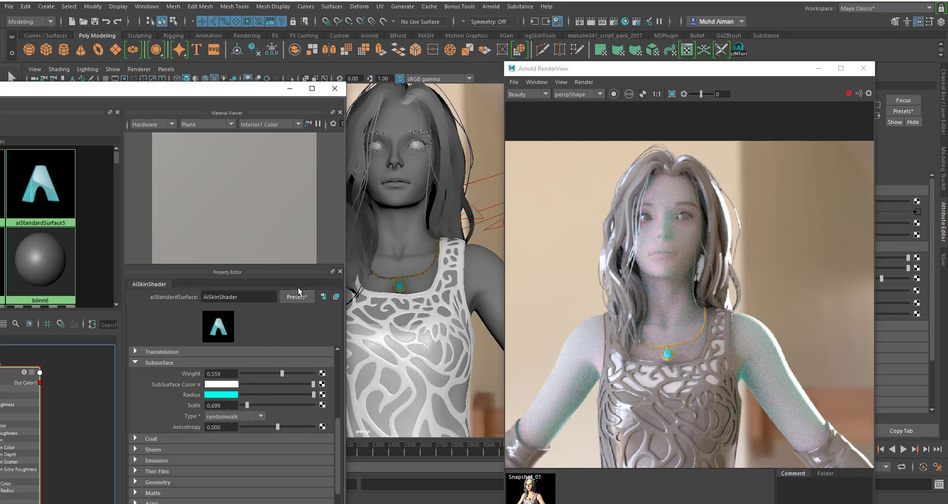
- Set both the subsurface color and the subsurface radius color of AiSkinShader to salmon skin tones
{"action": "left_click_drag", "start_coordinate": [173, 92], "coordinate": [331, 49]}
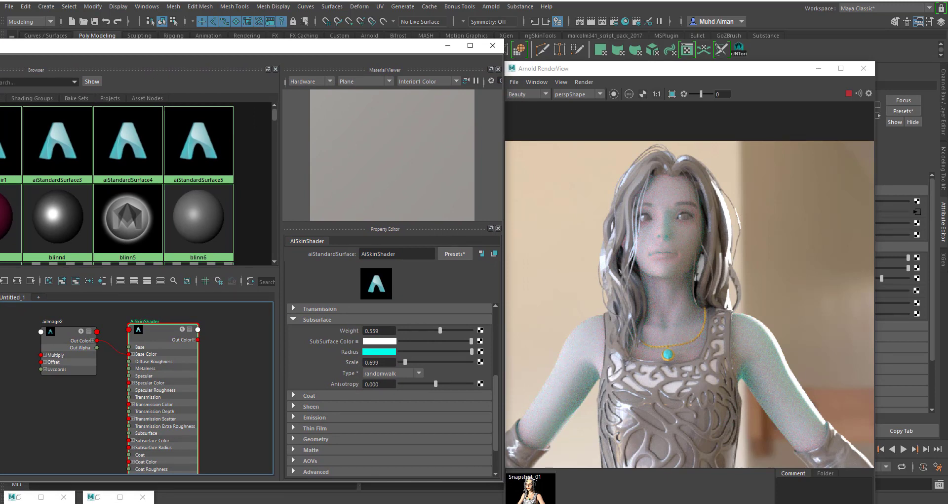
{"action": "left_click", "coordinate": [372, 341]}
{"action": "left_click", "coordinate": [319, 323]}
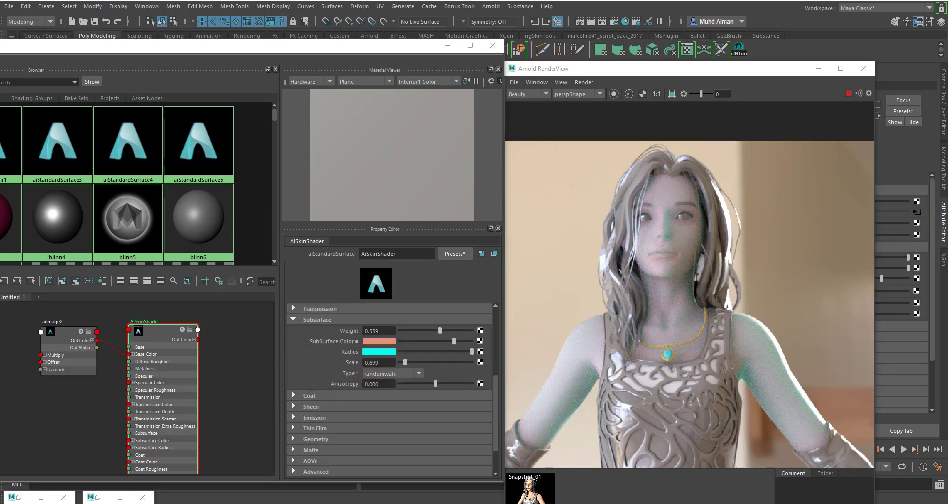
{"action": "left_click", "coordinate": [378, 352]}
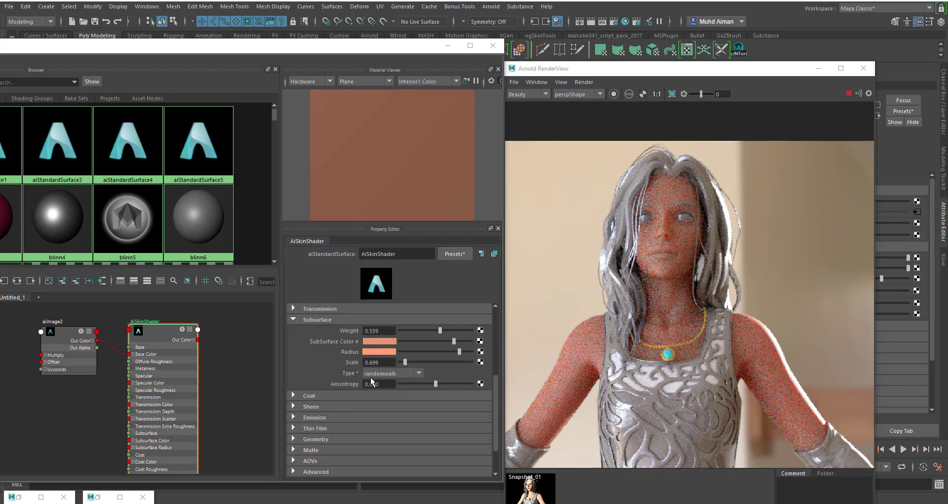
- Set the subsurface scale of AiSkinShader to 1.119
{"action": "left_click_drag", "start_coordinate": [386, 362], "coordinate": [360, 365]}
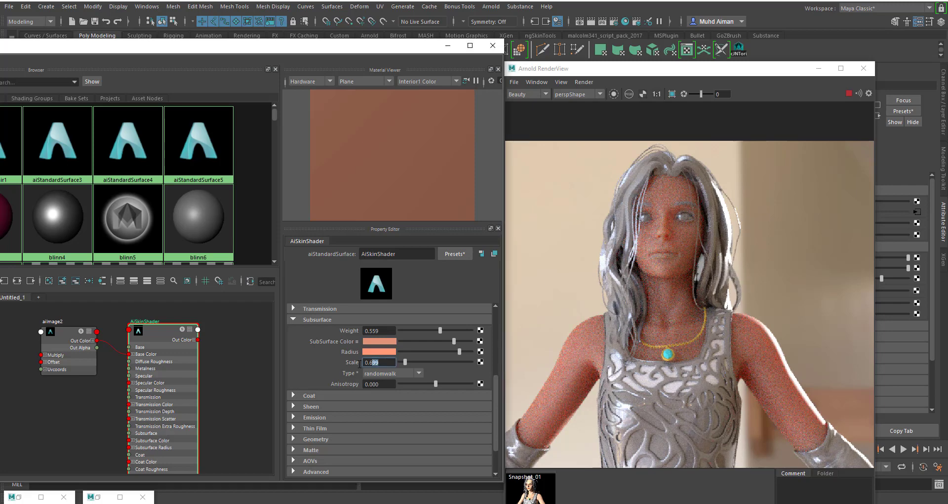
{"action": "type", "text": "1.119"}
{"action": "key", "text": "Return"}
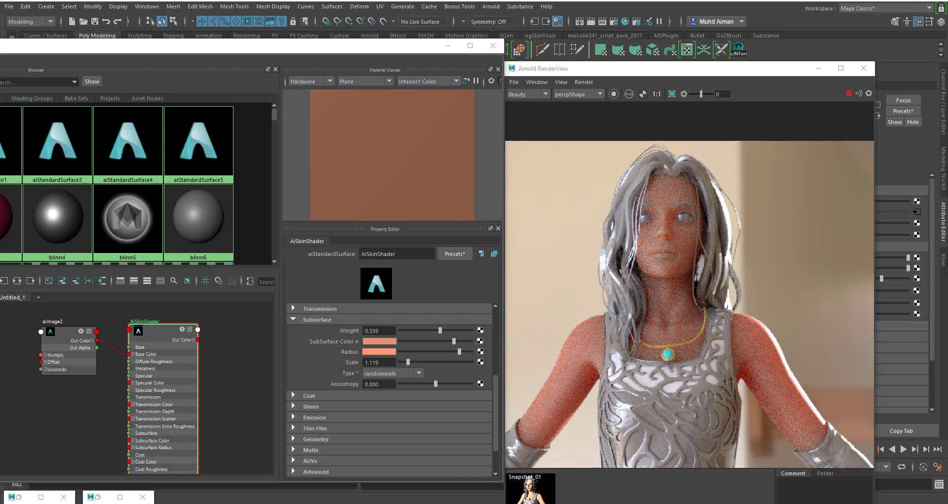
- Set the base weight of AiSkinShader to 0.881
{"action": "left_click_drag", "start_coordinate": [495, 396], "coordinate": [465, 312]}
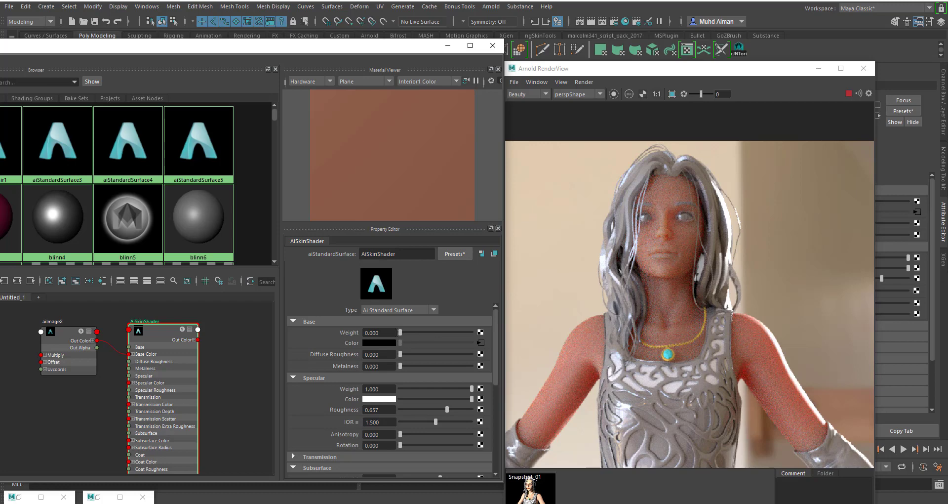
{"action": "left_click_drag", "start_coordinate": [395, 332], "coordinate": [346, 334]}
{"action": "type", "text": "0.881"}
{"action": "key", "text": "Return"}
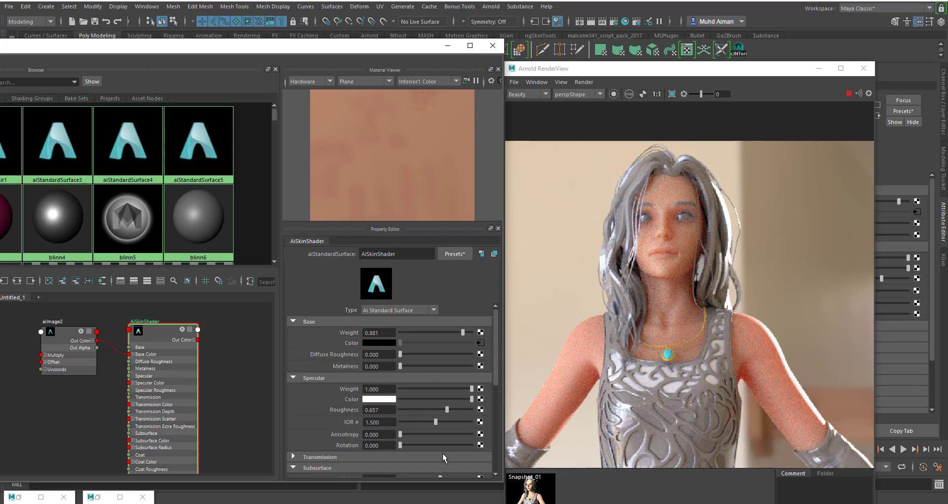
- Set the subsurface weight of AiSkinShader to 0.280
{"action": "scroll", "coordinate": [438, 375], "scroll_direction": "down", "scroll_amount": 3}
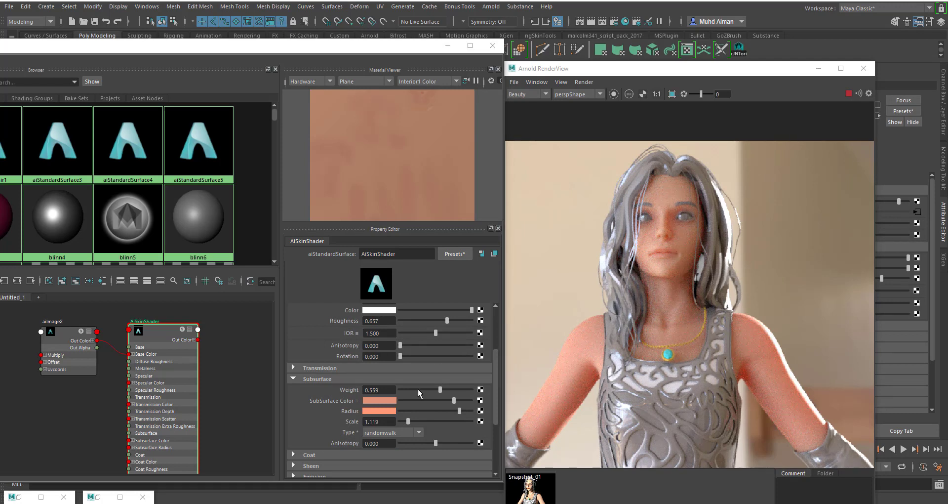
{"action": "left_click_drag", "start_coordinate": [379, 390], "coordinate": [367, 390]}
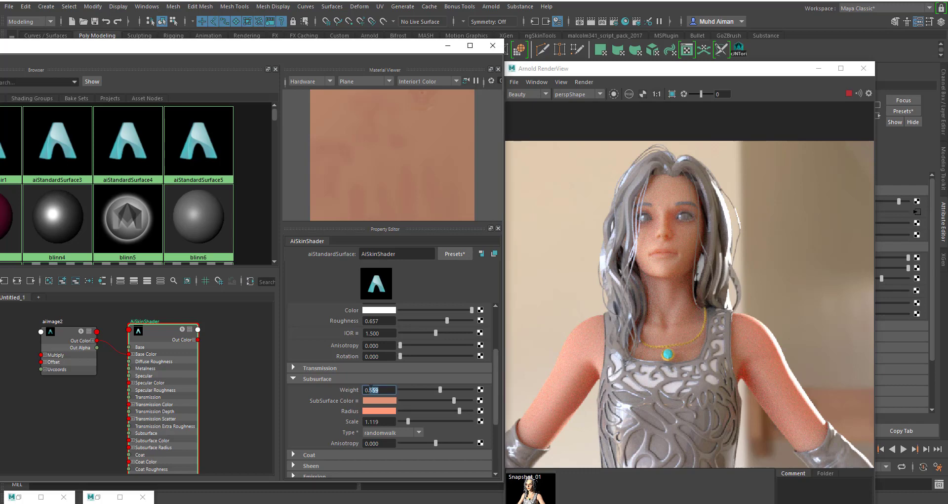
{"action": "type", "text": "280"}
{"action": "key", "text": "Return"}
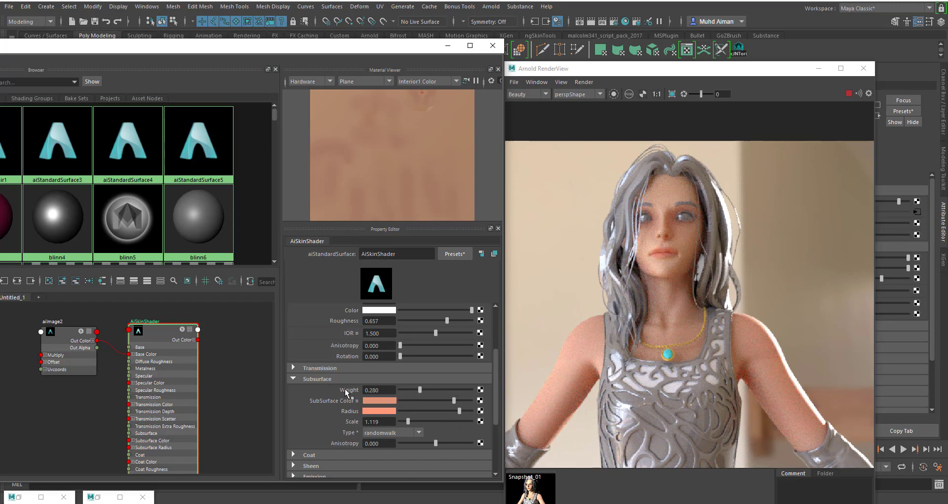
{"action": "scroll", "coordinate": [400, 334], "scroll_direction": "up", "scroll_amount": 3}
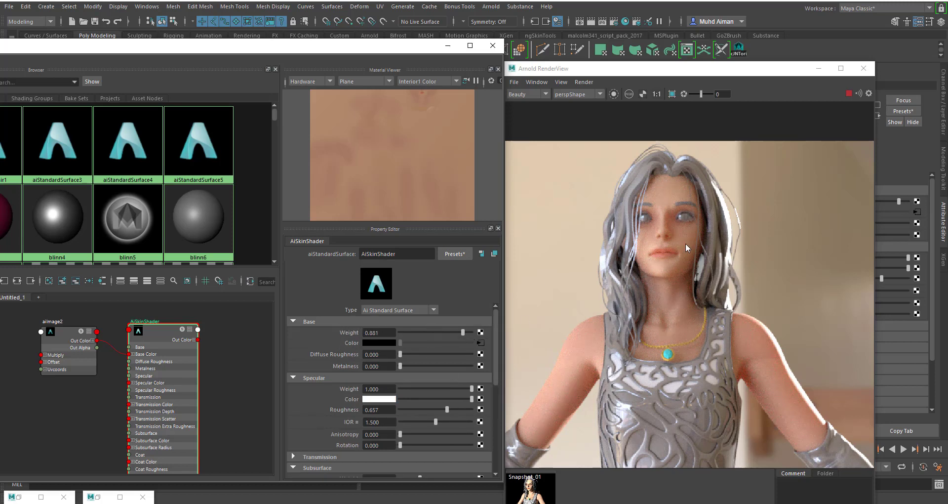
{"action": "scroll", "coordinate": [449, 387], "scroll_direction": "down", "scroll_amount": 4}
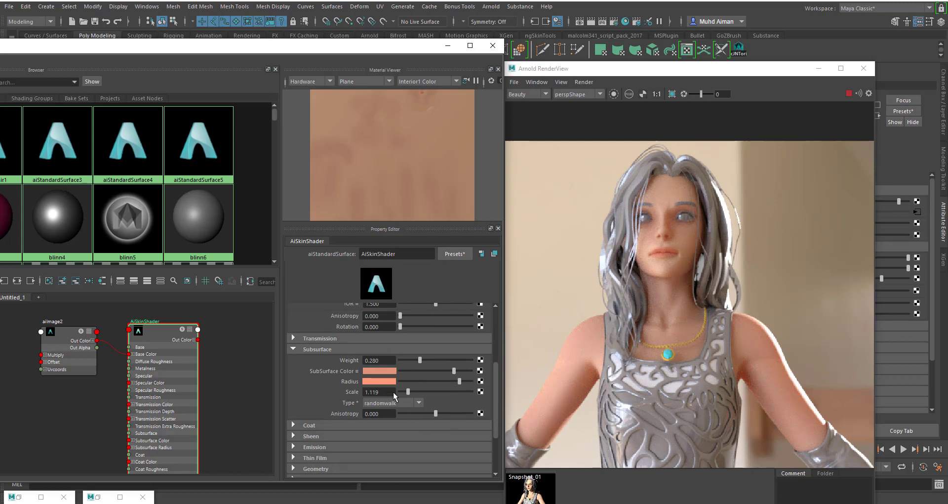
- Minimise the Hypershade and reorient the directional light so it shines onto the character from her other side
{"action": "left_click", "coordinate": [449, 45]}
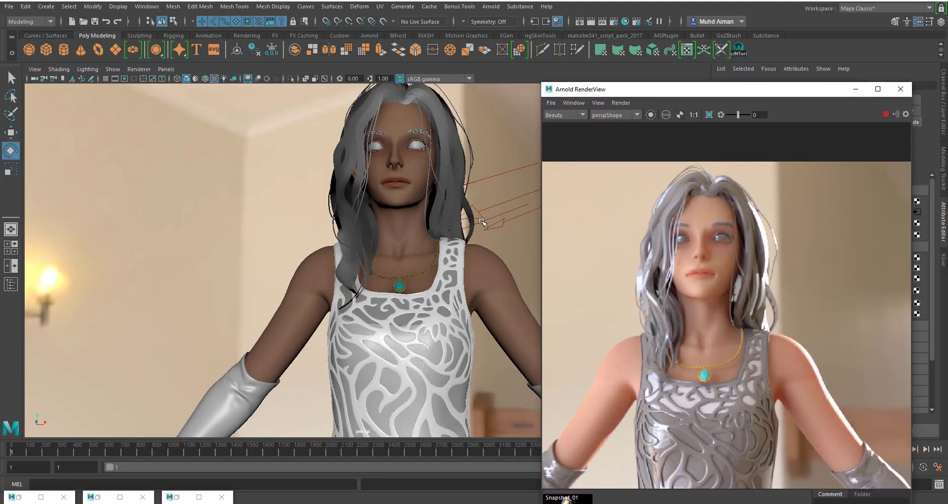
{"action": "left_click_drag", "start_coordinate": [484, 223], "coordinate": [271, 225], "text": "alt"}
{"action": "left_click", "coordinate": [475, 240]}
{"action": "key", "text": "w"}
{"action": "key", "text": "e"}
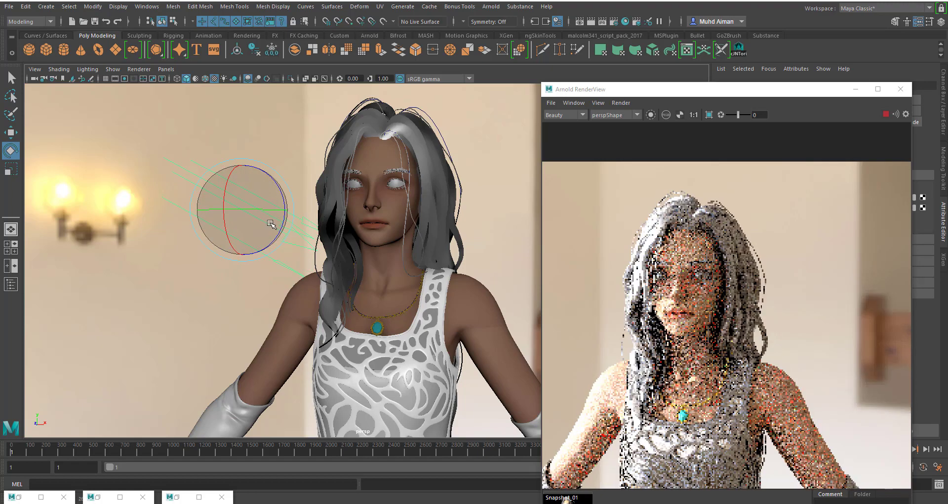
- Set the directional light's intensity to 1 and slightly raise the exposure of the aiSkyDomeLight
{"action": "left_click_drag", "start_coordinate": [705, 93], "coordinate": [503, 87]}
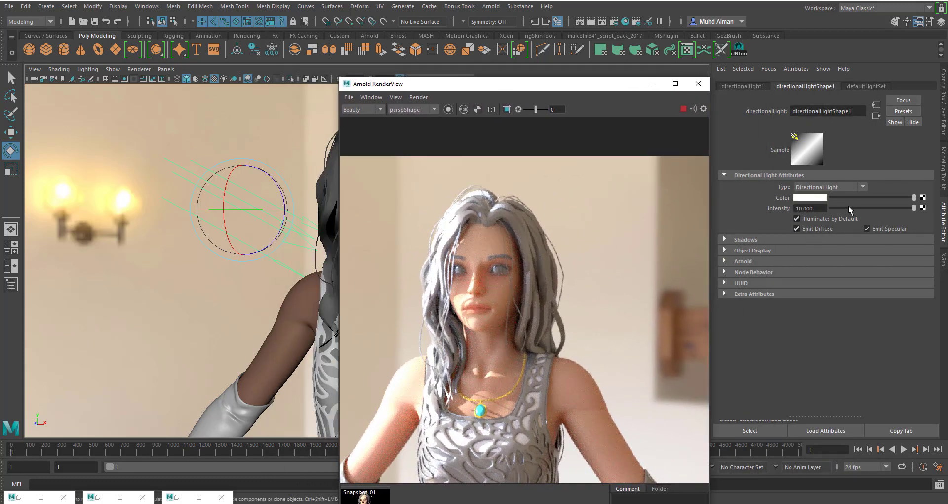
{"action": "left_click", "coordinate": [806, 208]}
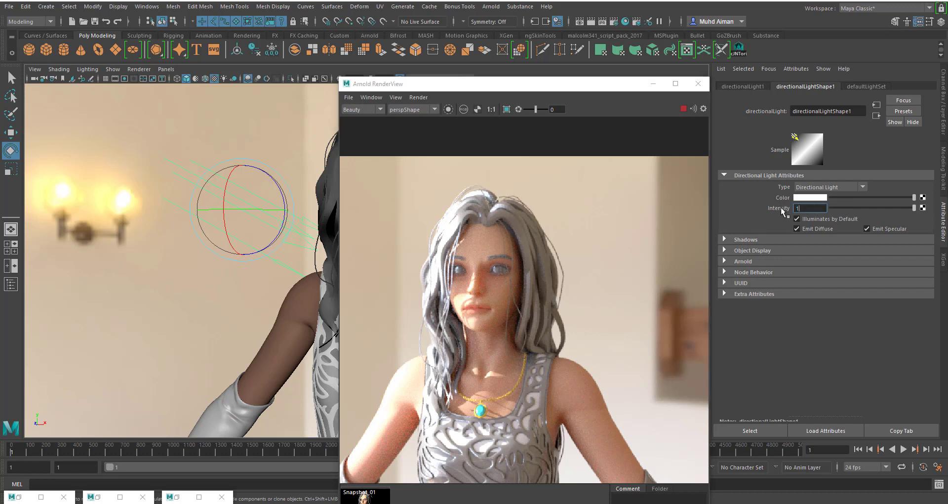
{"action": "type", "text": "1"}
{"action": "key", "text": "Return"}
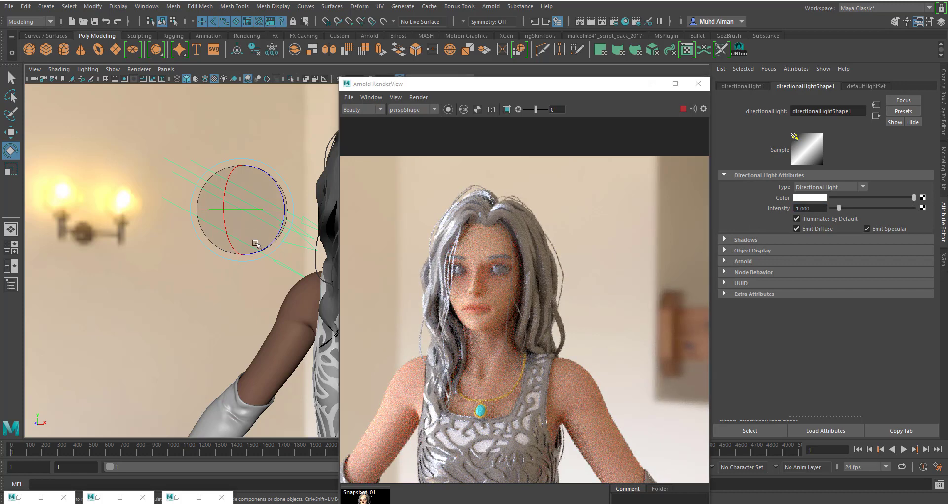
{"action": "left_click", "coordinate": [110, 158]}
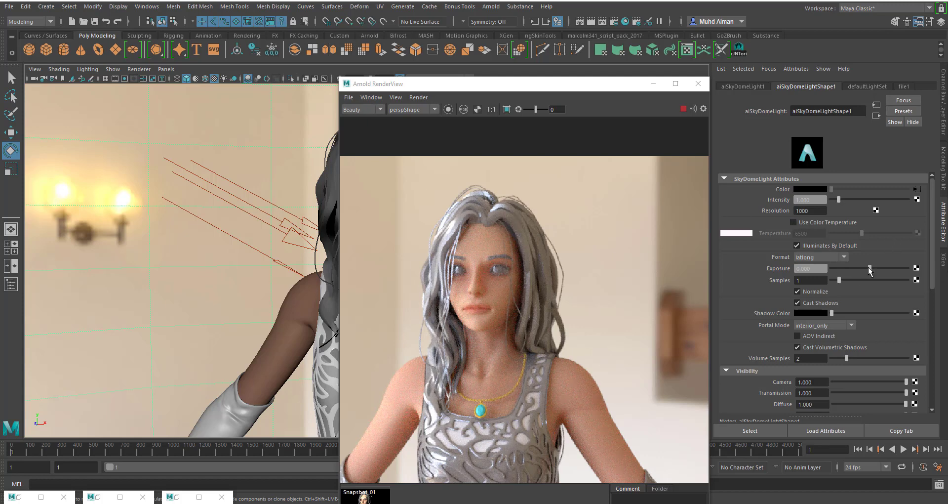
{"action": "left_click_drag", "start_coordinate": [872, 268], "coordinate": [875, 268]}
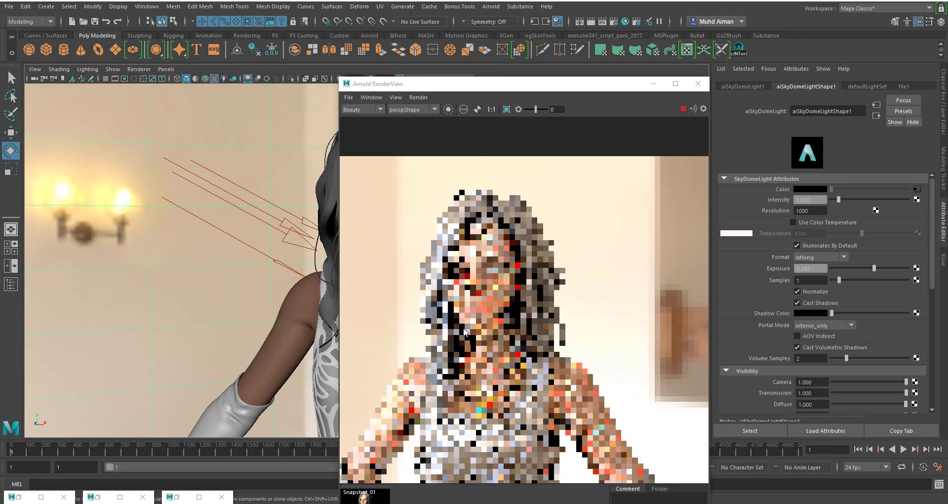
- Rotate the directional light slightly and set its intensity to 4.337
{"action": "left_click", "coordinate": [297, 238]}
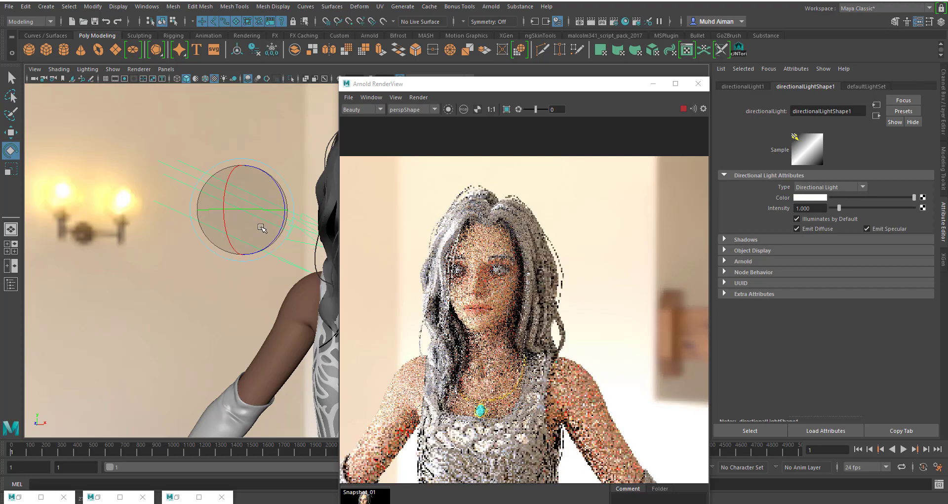
{"action": "left_click_drag", "start_coordinate": [257, 227], "coordinate": [246, 220]}
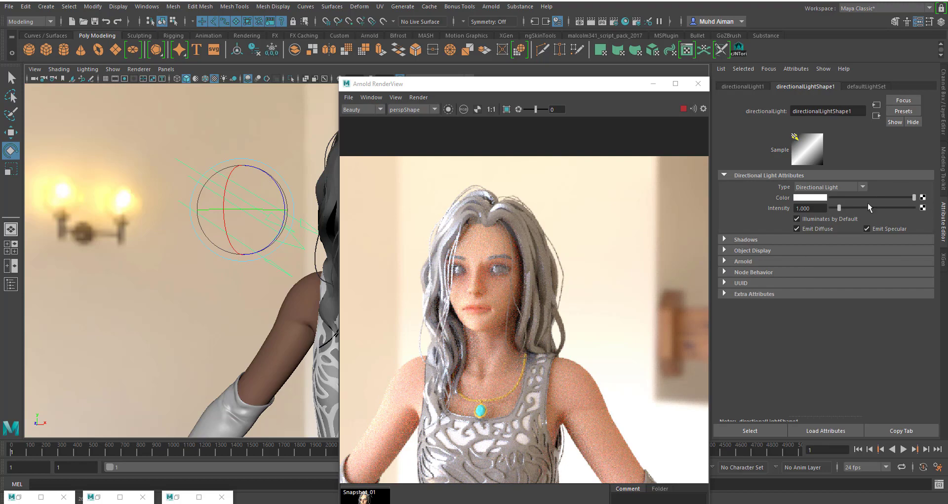
{"action": "left_click_drag", "start_coordinate": [840, 213], "coordinate": [871, 210]}
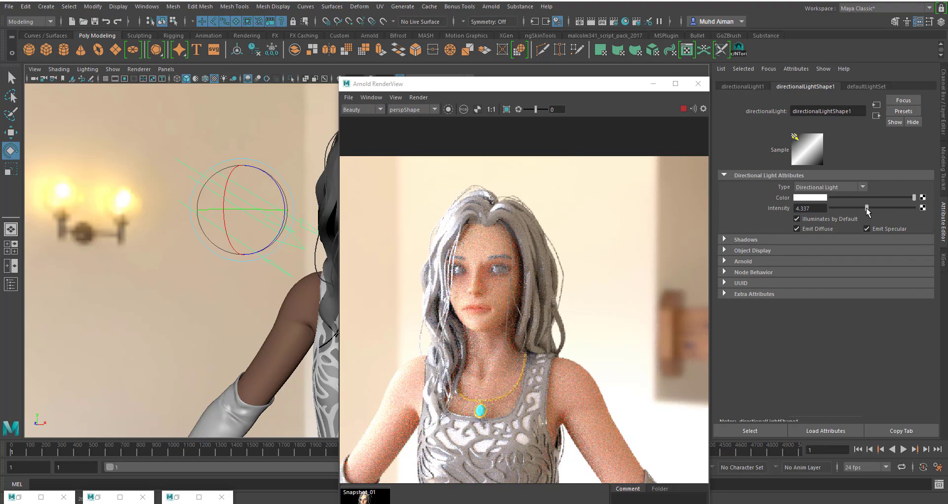
- Examine the character's skin and lighting in the Arnold render at several zoom levels
{"action": "scroll", "coordinate": [511, 344], "scroll_direction": "down", "scroll_amount": 4}
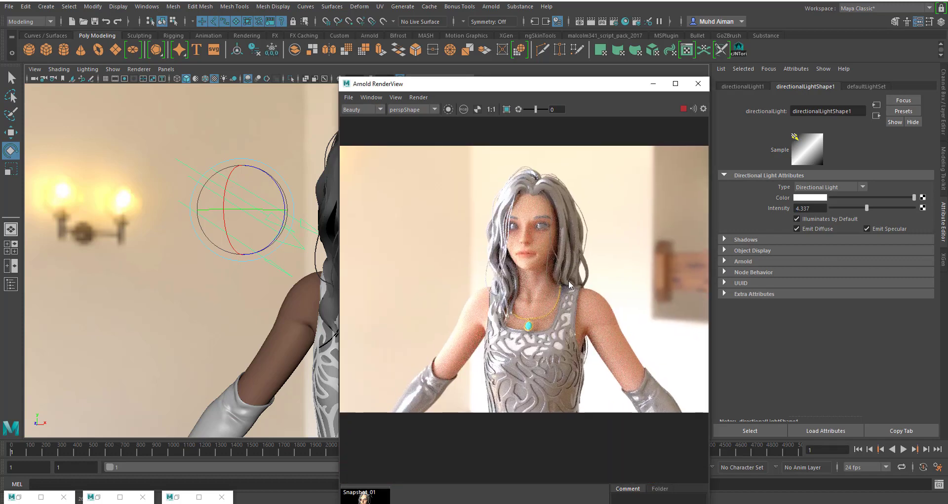
{"action": "middle_click_drag", "start_coordinate": [566, 297], "coordinate": [541, 301]}
{"action": "scroll", "coordinate": [541, 301], "scroll_direction": "down", "scroll_amount": 2}
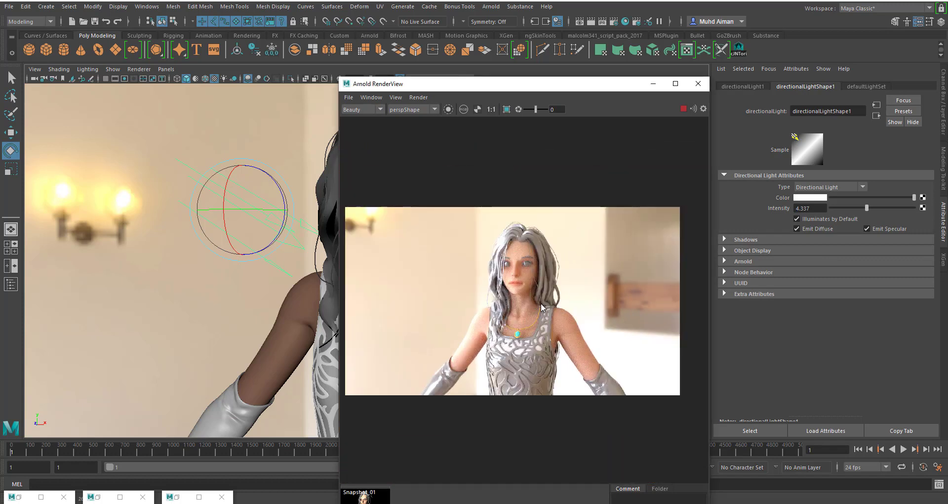
{"action": "scroll", "coordinate": [541, 305], "scroll_direction": "up", "scroll_amount": 2}
{"action": "scroll", "coordinate": [541, 305], "scroll_direction": "up", "scroll_amount": 3}
{"action": "scroll", "coordinate": [541, 303], "scroll_direction": "down", "scroll_amount": 2}
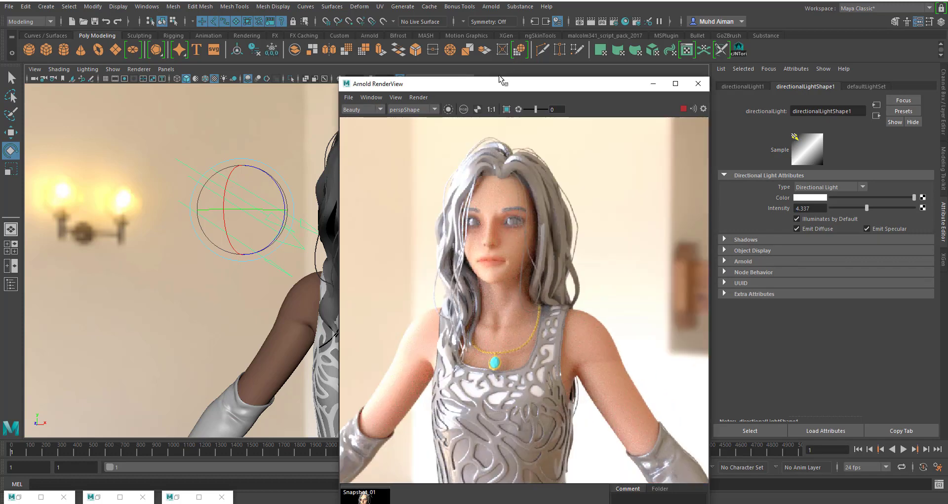
{"action": "left_click_drag", "start_coordinate": [540, 94], "coordinate": [717, 34]}
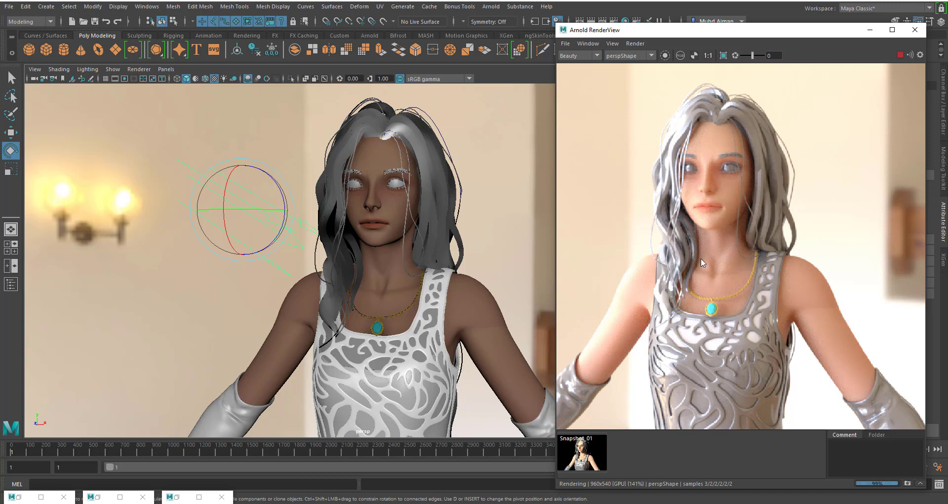
- Stop the Arnold render and separate the necklace pendant mesh into its individual pieces
{"action": "left_click", "coordinate": [716, 298]}
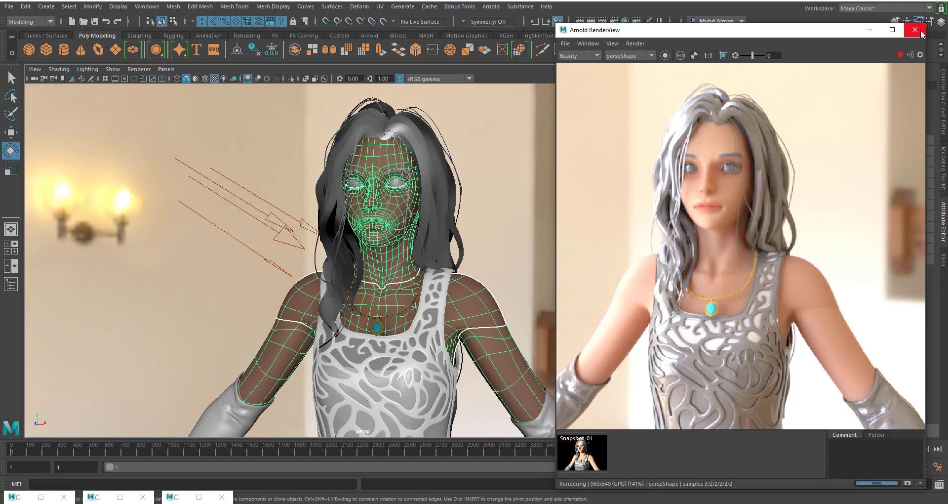
{"action": "left_click", "coordinate": [901, 55]}
{"action": "scroll", "coordinate": [400, 326], "scroll_direction": "down", "scroll_amount": 3}
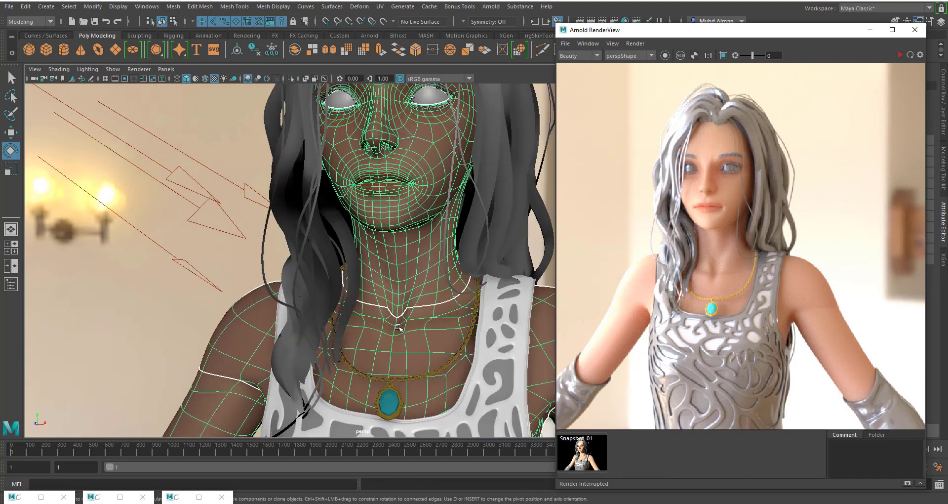
{"action": "scroll", "coordinate": [393, 261], "scroll_direction": "down", "scroll_amount": 3}
{"action": "scroll", "coordinate": [394, 261], "scroll_direction": "up", "scroll_amount": 4}
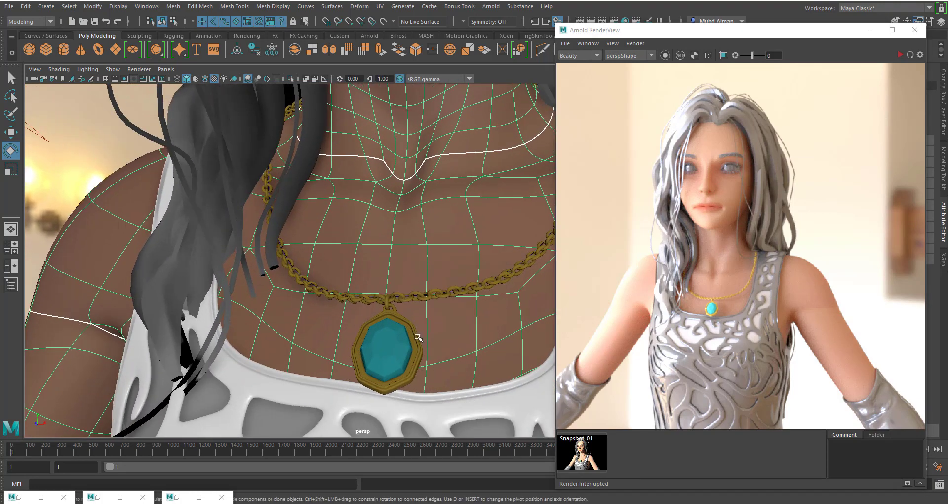
{"action": "left_click", "coordinate": [388, 313]}
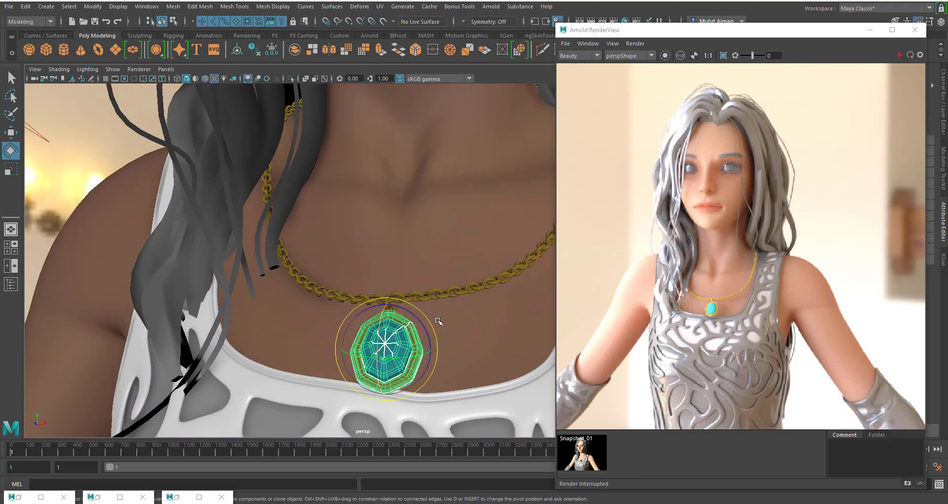
{"action": "left_click", "coordinate": [176, 7]}
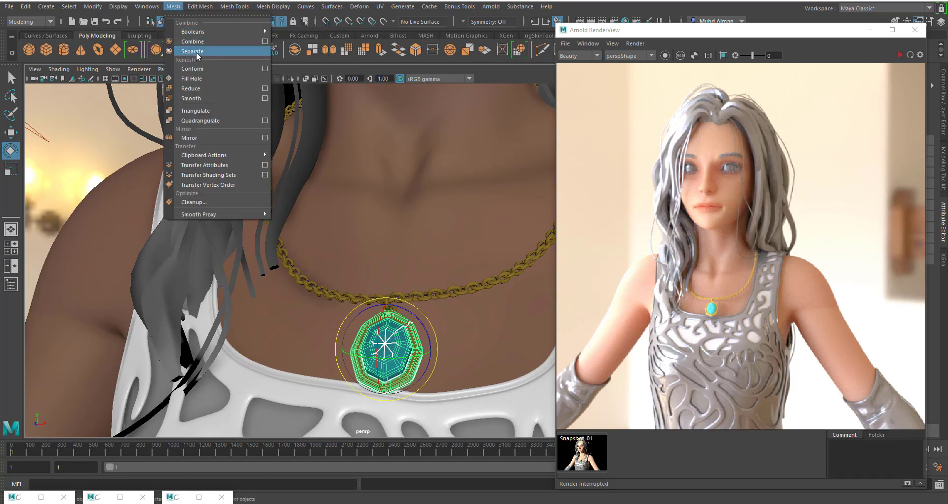
{"action": "left_click", "coordinate": [197, 52]}
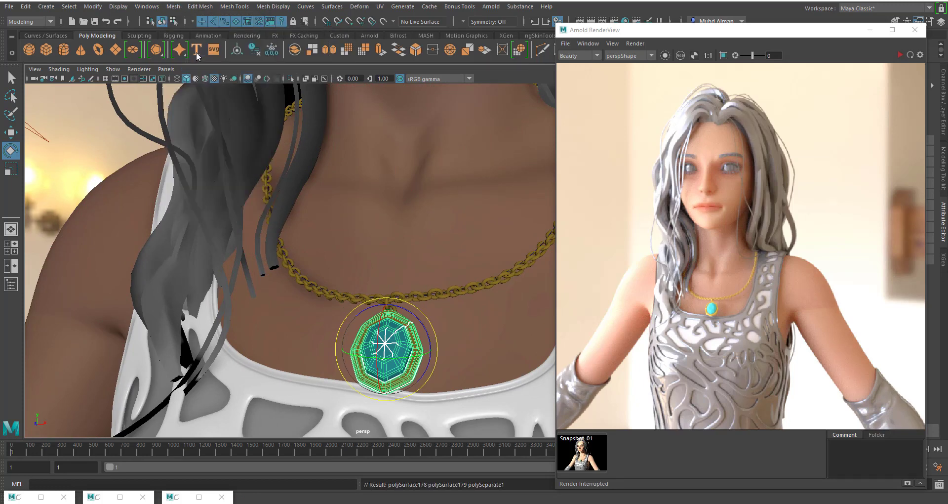
- Select the pendant's gold loop and rename its material aiStandardSurface3 to aiGoldMetallic in the Hypershade
{"action": "left_click", "coordinate": [445, 293]}
{"action": "left_click", "coordinate": [387, 309]}
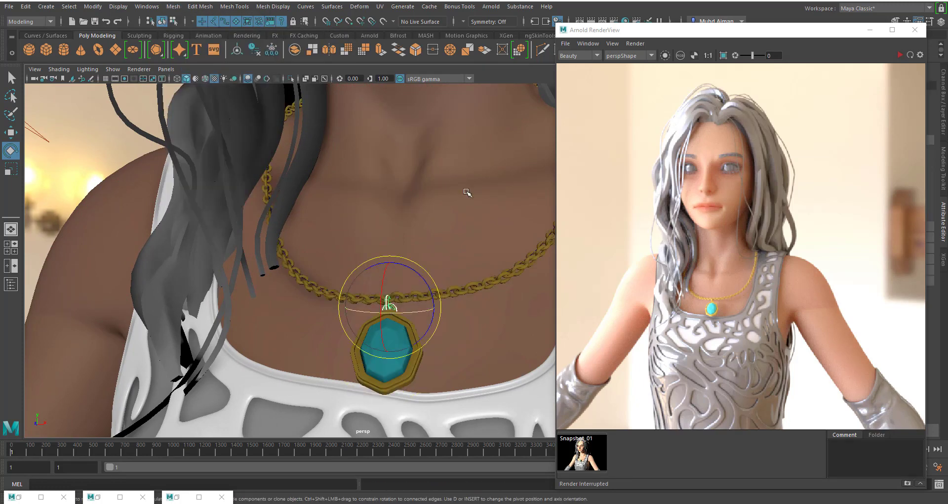
{"action": "left_click", "coordinate": [626, 20]}
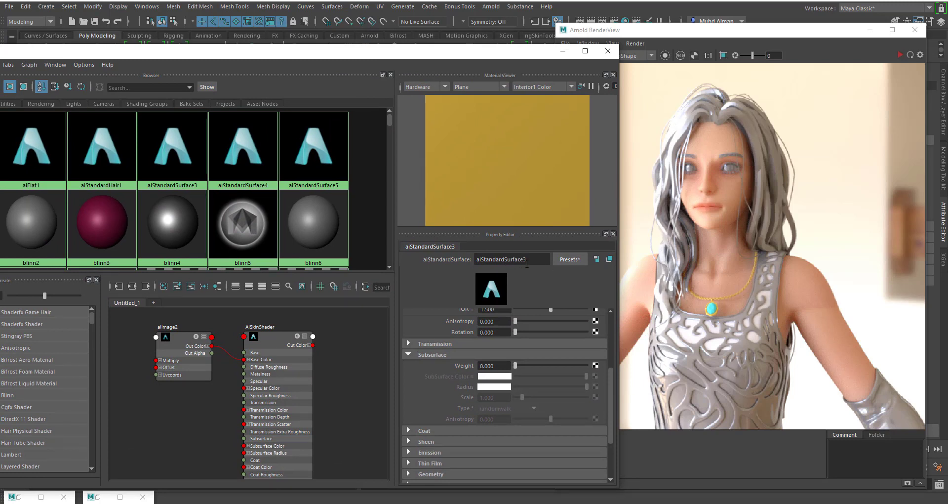
{"action": "left_click_drag", "start_coordinate": [528, 260], "coordinate": [487, 260]}
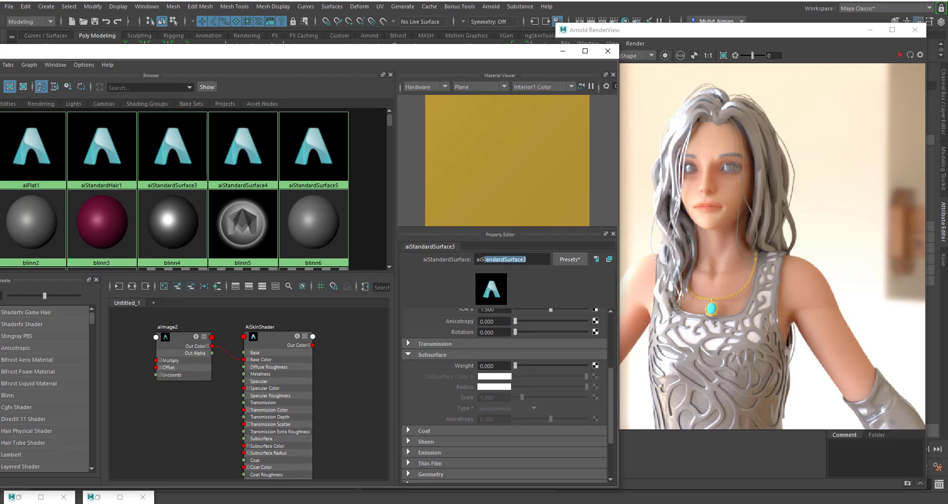
{"action": "left_click", "coordinate": [484, 259]}
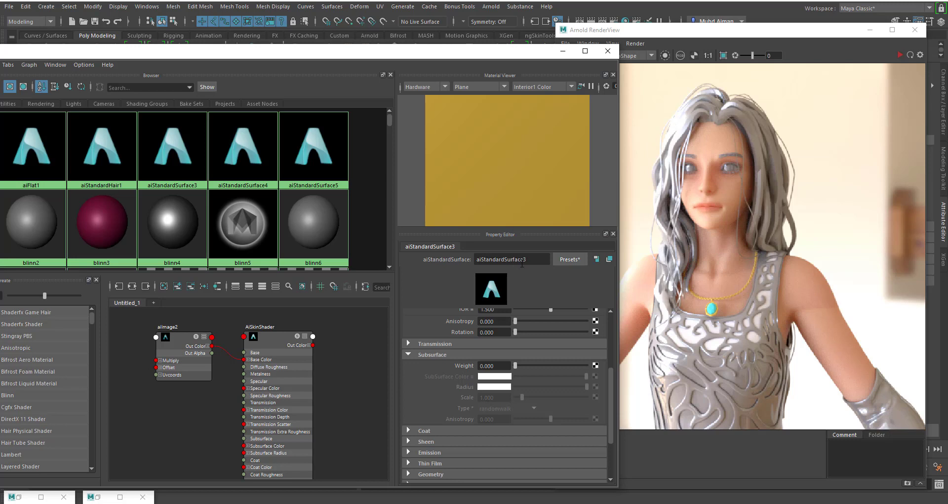
{"action": "left_click_drag", "start_coordinate": [525, 260], "coordinate": [485, 253]}
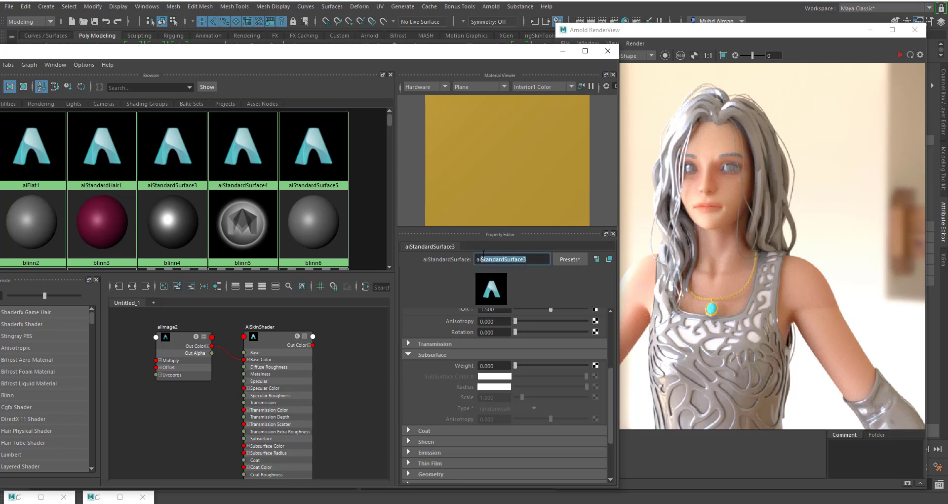
{"action": "type", "text": "GoldMetallic"}
{"action": "key", "text": "Return"}
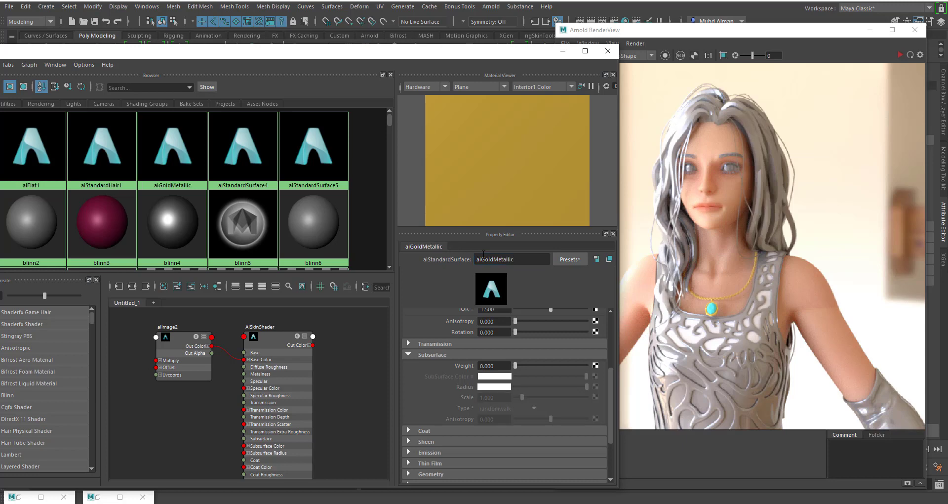
- Restart the Arnold render on the necklace close-up and set the metalness of aiGoldMetallic to 1
{"action": "left_click_drag", "start_coordinate": [399, 54], "coordinate": [289, 121]}
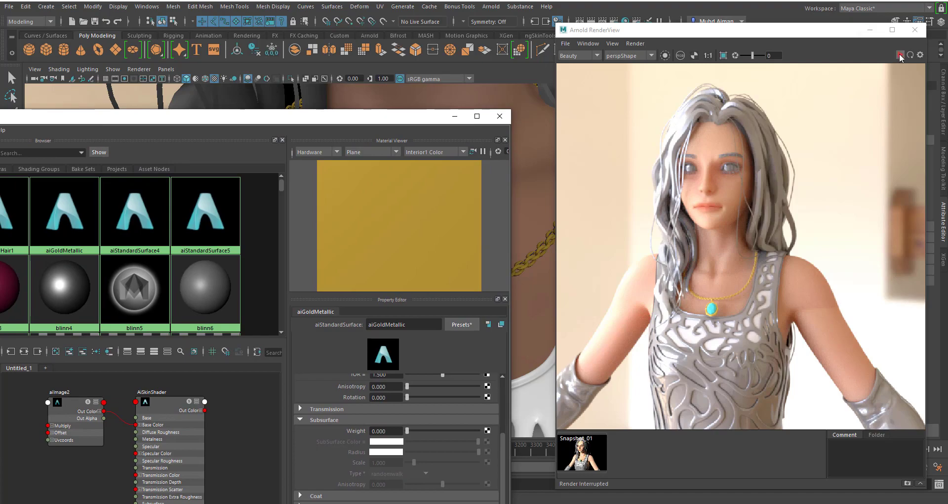
{"action": "left_click", "coordinate": [901, 55]}
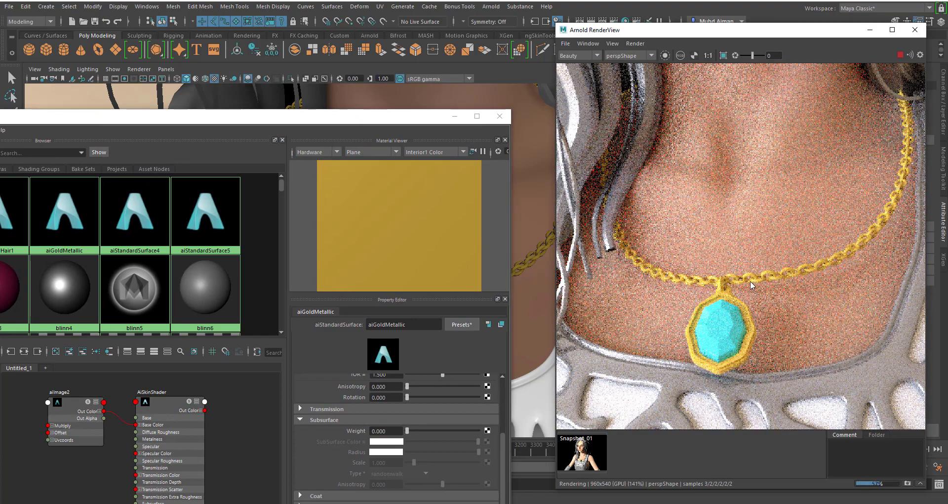
{"action": "left_click_drag", "start_coordinate": [246, 120], "coordinate": [245, 27]}
{"action": "scroll", "coordinate": [401, 361], "scroll_direction": "up", "scroll_amount": 4}
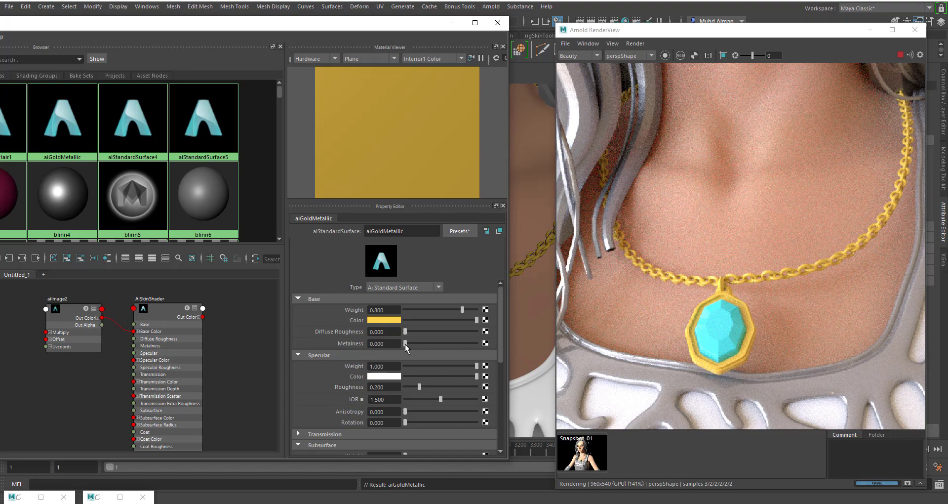
{"action": "left_click_drag", "start_coordinate": [405, 342], "coordinate": [491, 343]}
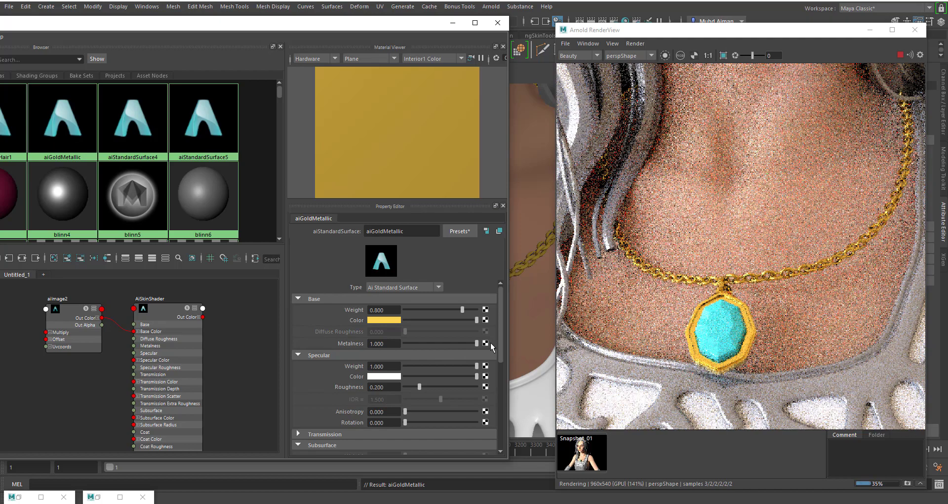
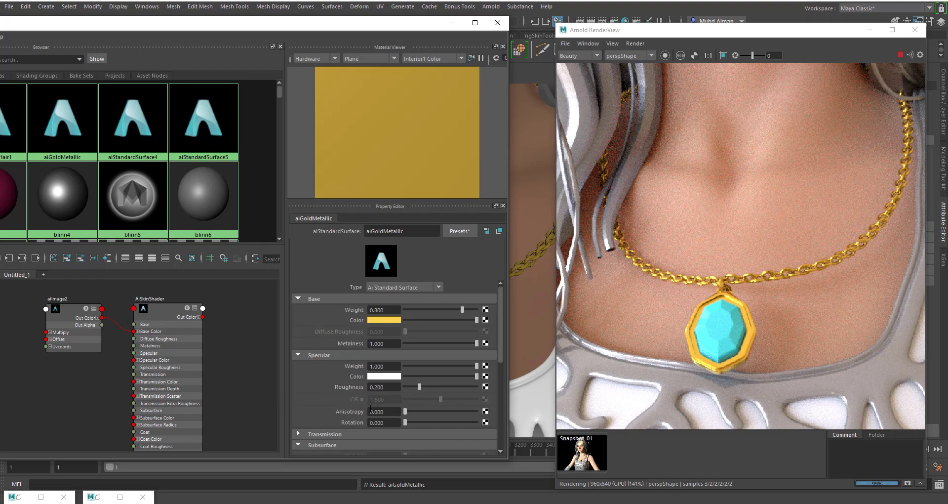
- Try a specular roughness of 0.049, anisotropy of 0.392 and rotation of 0.077 on aiGoldMetallic, then return anisotropy and rotation to 0
{"action": "left_click_drag", "start_coordinate": [420, 387], "coordinate": [408, 385]}
{"action": "left_click_drag", "start_coordinate": [406, 417], "coordinate": [431, 409]}
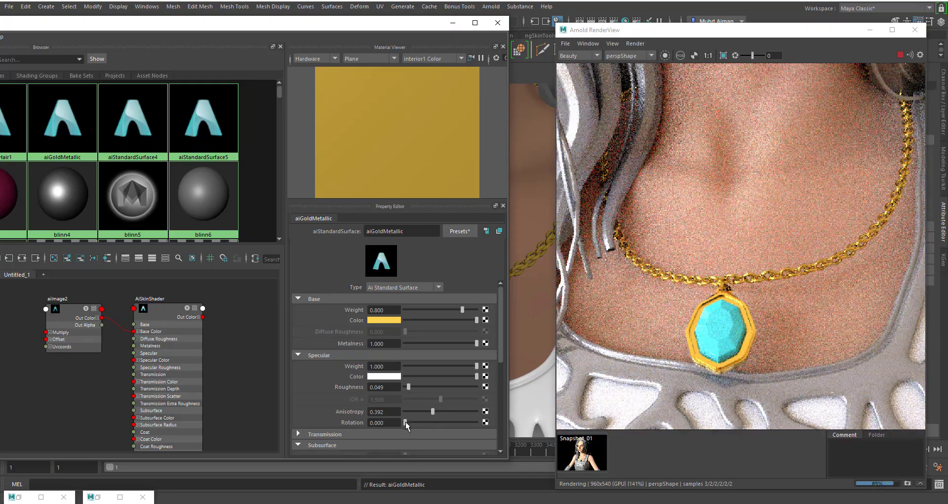
{"action": "left_click_drag", "start_coordinate": [405, 422], "coordinate": [410, 423]}
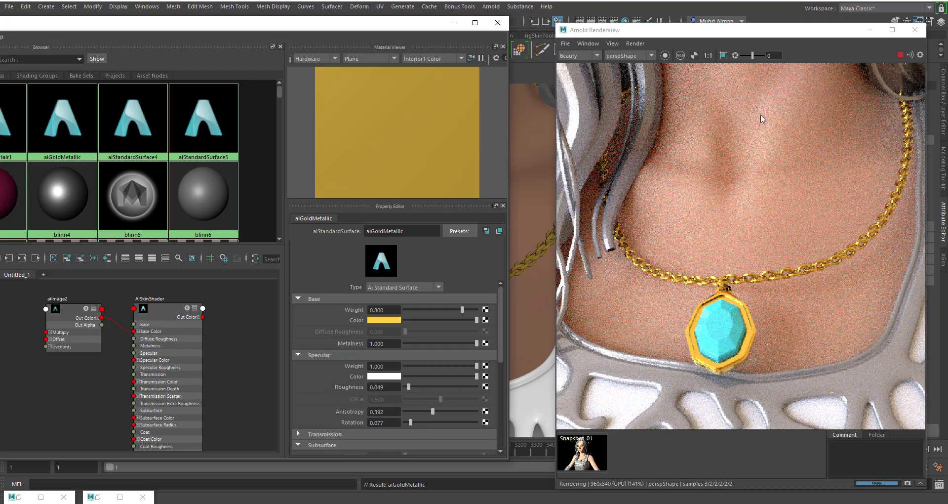
{"action": "mouse_move", "coordinate": [697, 35]}
{"action": "left_mouse_down"}
{"action": "mouse_move", "coordinate": [680, 24]}
{"action": "mouse_move", "coordinate": [696, 43]}
{"action": "left_mouse_up"}
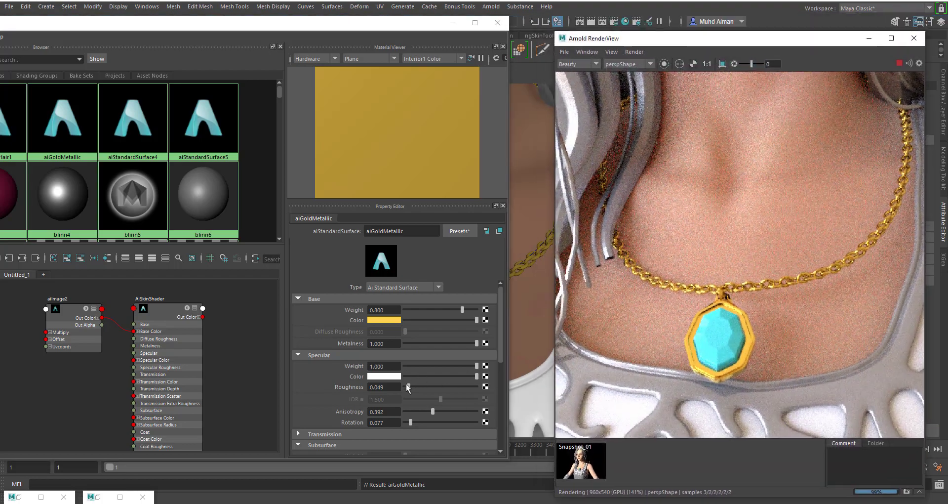
{"action": "left_click_drag", "start_coordinate": [411, 422], "coordinate": [397, 410]}
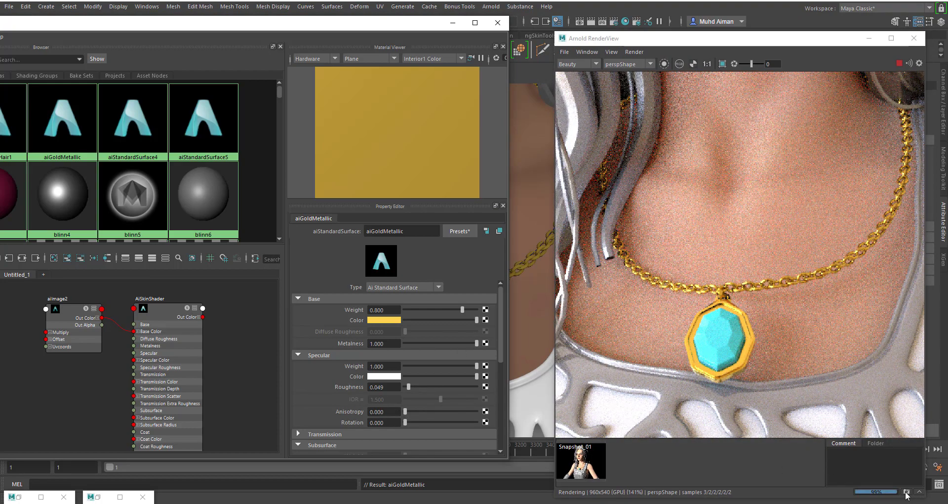
- Limit the Arnold render to a crop region around the pendant and lower chain, and store a snapshot for comparison
{"action": "left_click", "coordinate": [722, 65]}
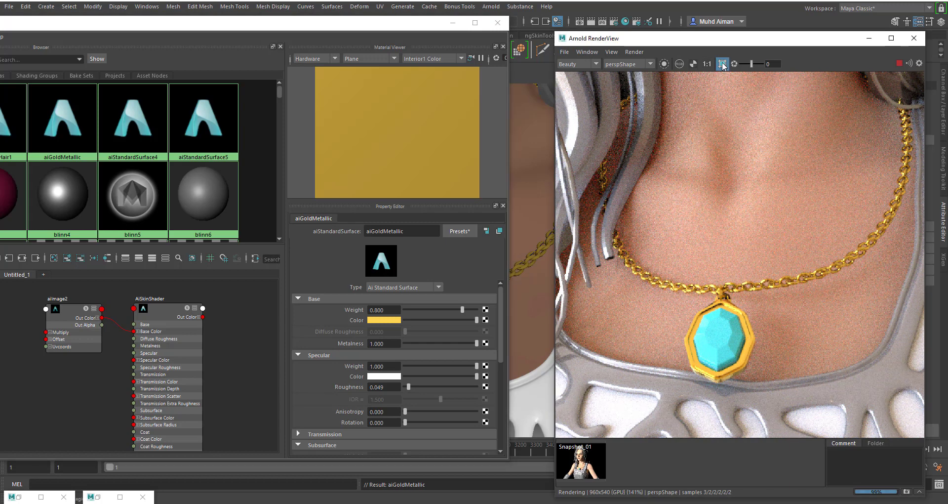
{"action": "mouse_move", "coordinate": [613, 214]}
{"action": "left_mouse_down"}
{"action": "mouse_move", "coordinate": [829, 370]}
{"action": "mouse_move", "coordinate": [852, 409]}
{"action": "left_mouse_up"}
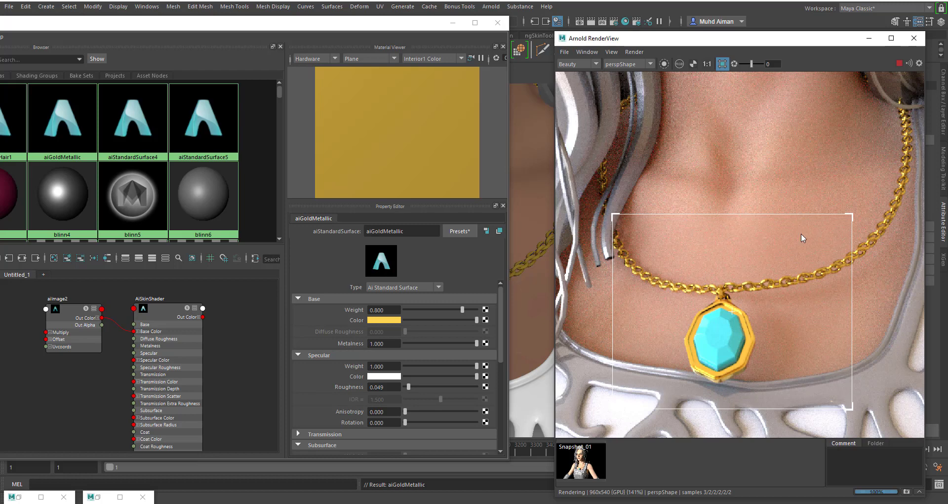
{"action": "left_click", "coordinate": [906, 492]}
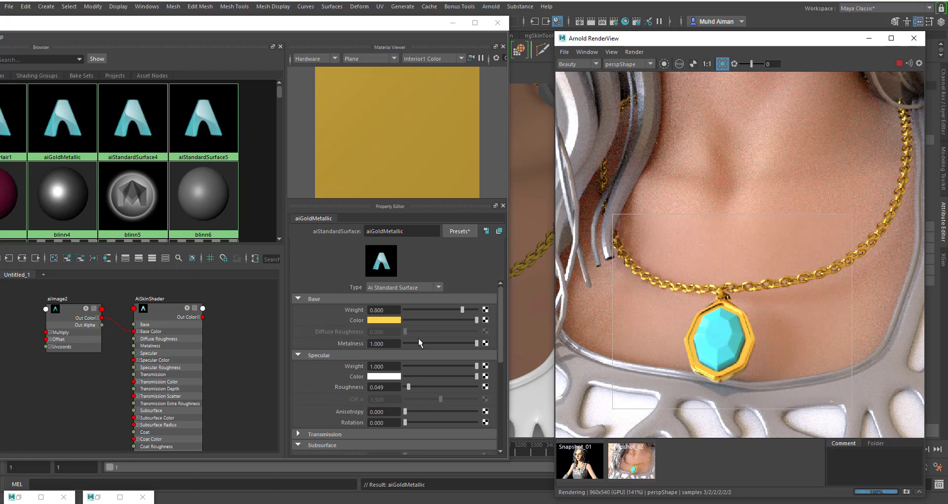
- Try stronger specular anisotropy on aiGoldMetallic, up to 1 with rotation 0.385, comparing the render with the necklace snapshot
{"action": "mouse_move", "coordinate": [411, 410]}
{"action": "left_mouse_down"}
{"action": "mouse_move", "coordinate": [436, 408]}
{"action": "mouse_move", "coordinate": [414, 420]}
{"action": "left_mouse_up"}
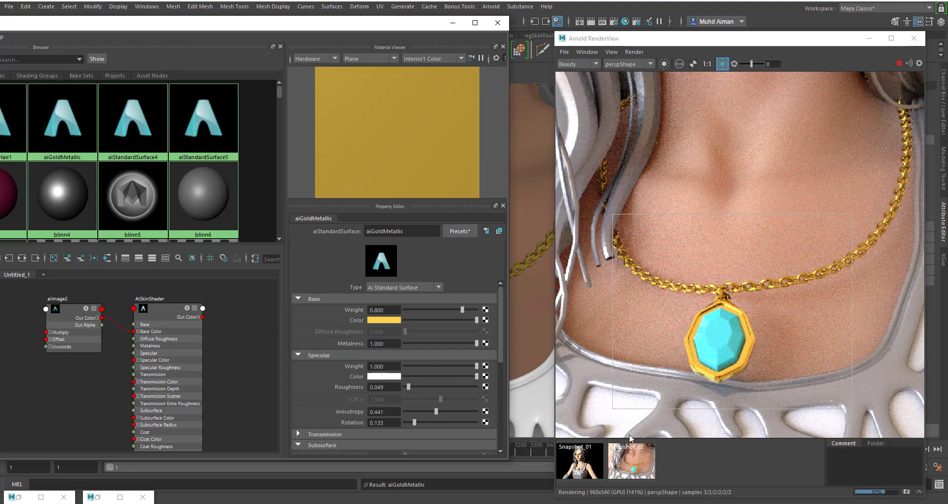
{"action": "left_click", "coordinate": [640, 459]}
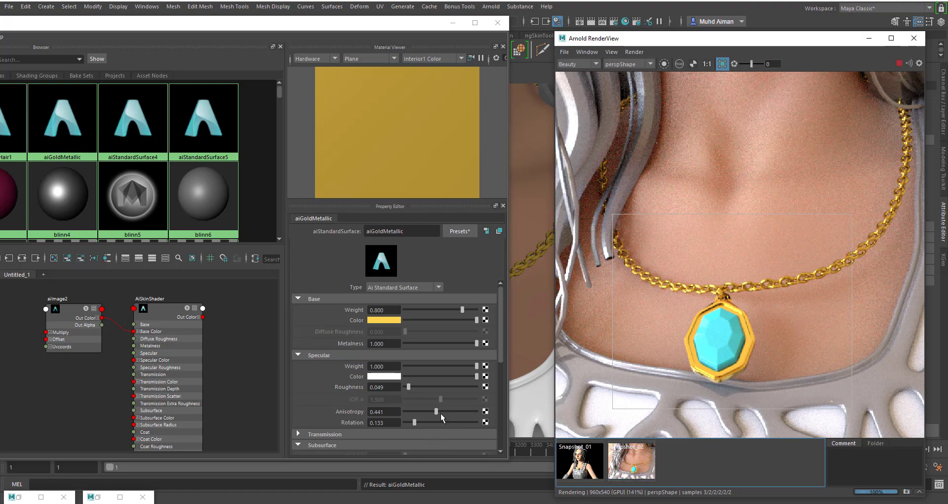
{"action": "left_click_drag", "start_coordinate": [437, 410], "coordinate": [477, 411]}
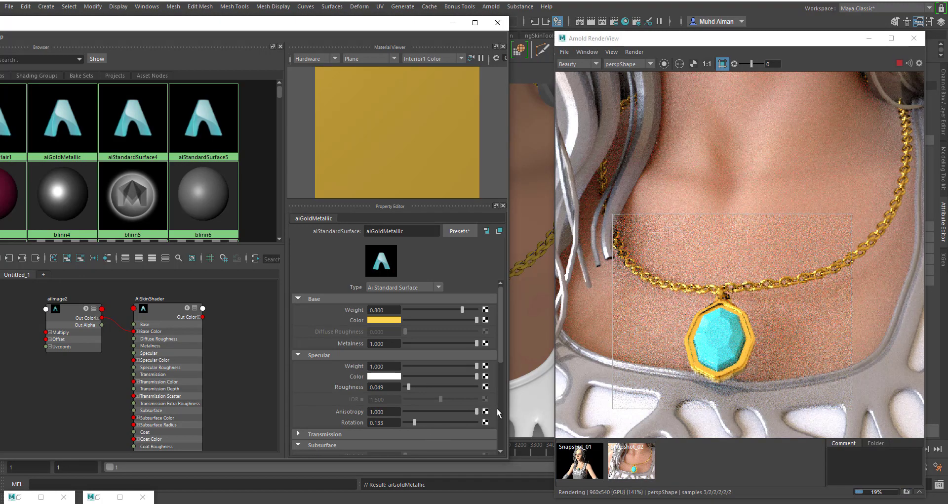
{"action": "mouse_move", "coordinate": [418, 422]}
{"action": "left_mouse_down"}
{"action": "mouse_move", "coordinate": [440, 419]}
{"action": "mouse_move", "coordinate": [432, 419]}
{"action": "left_mouse_up"}
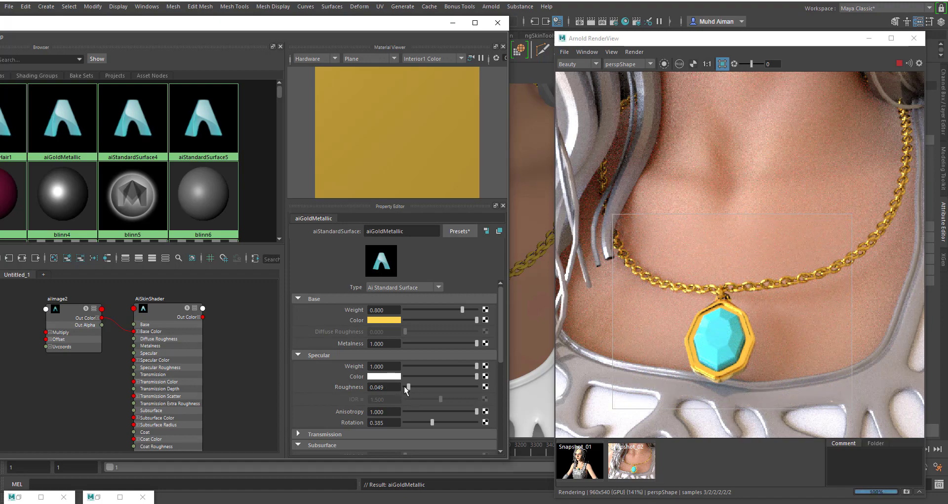
- Set aiGoldMetallic's specular roughness to 0, anisotropy to 0.210 and rotation to 0, checking the gold against the stored snapshot
{"action": "left_click_drag", "start_coordinate": [404, 386], "coordinate": [402, 387]}
{"action": "left_click", "coordinate": [644, 463]}
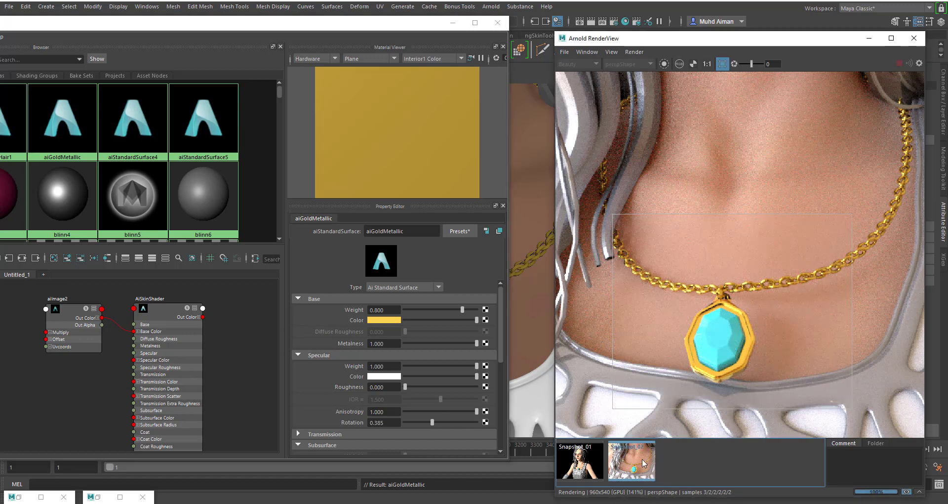
{"action": "left_click", "coordinate": [643, 460]}
{"action": "left_click_drag", "start_coordinate": [476, 412], "coordinate": [420, 411]}
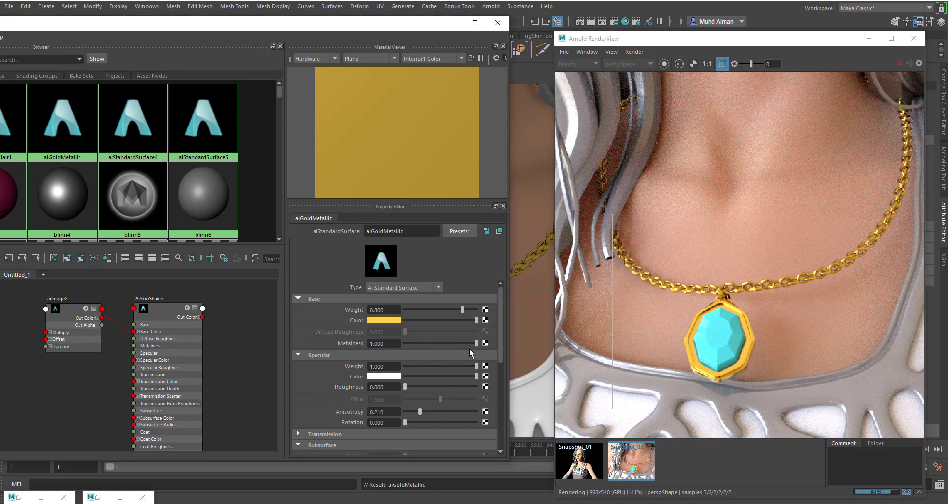
- Collapse the Subsurface settings of aiGoldMetallic and switch the render view from the snapshot back to the live render
{"action": "scroll", "coordinate": [467, 368], "scroll_direction": "down", "scroll_amount": 2}
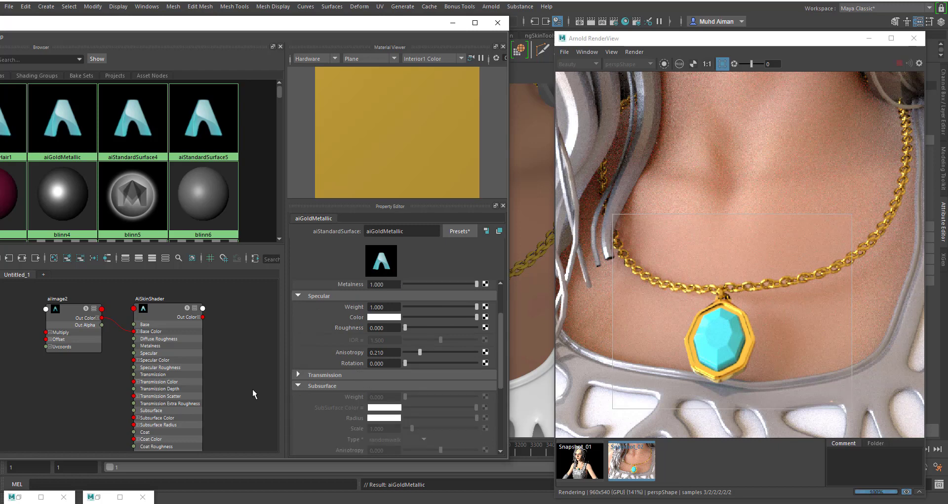
{"action": "left_click", "coordinate": [299, 385]}
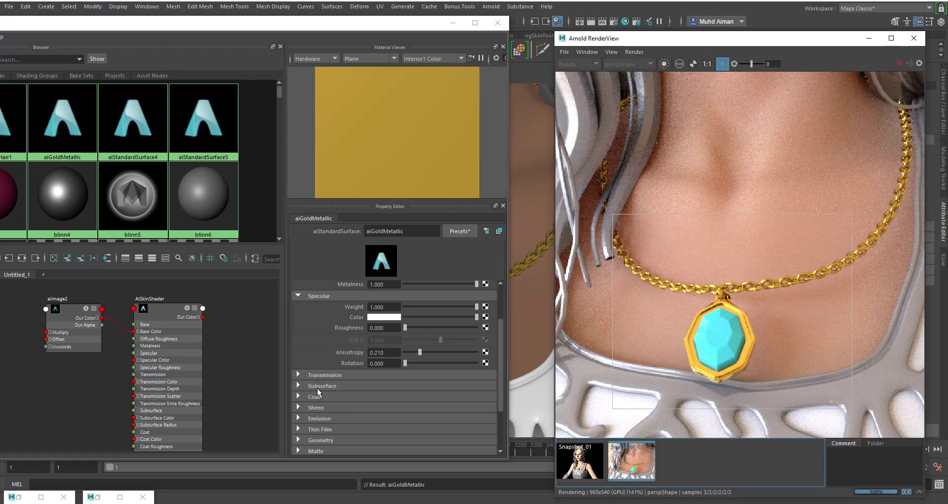
{"action": "left_click", "coordinate": [299, 375]}
{"action": "left_click", "coordinate": [298, 374]}
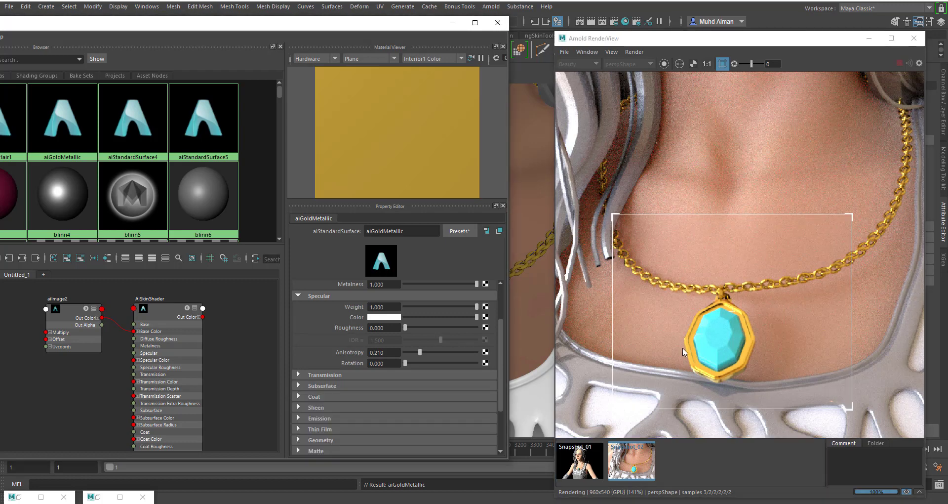
{"action": "left_click", "coordinate": [641, 456]}
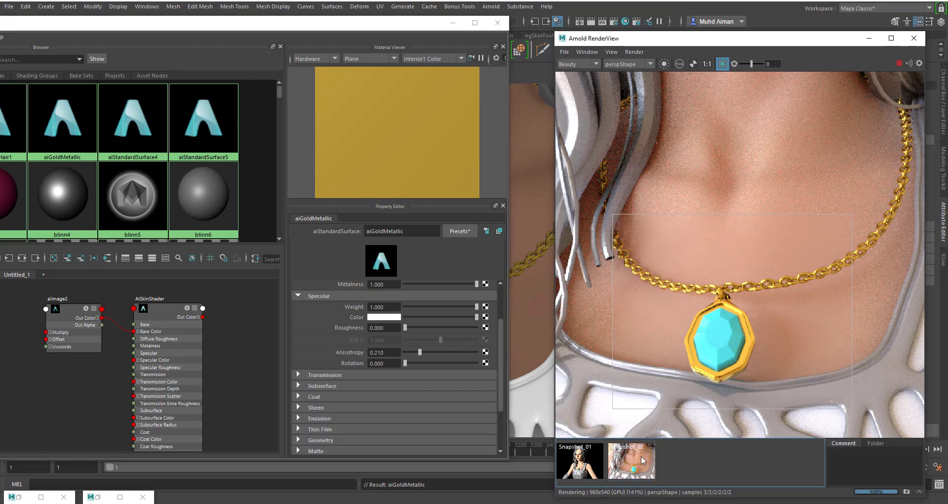
- Select the pendant's gem and change the base color of its material aiStandardSurface4 to a light sky blue
{"action": "left_click", "coordinate": [726, 341]}
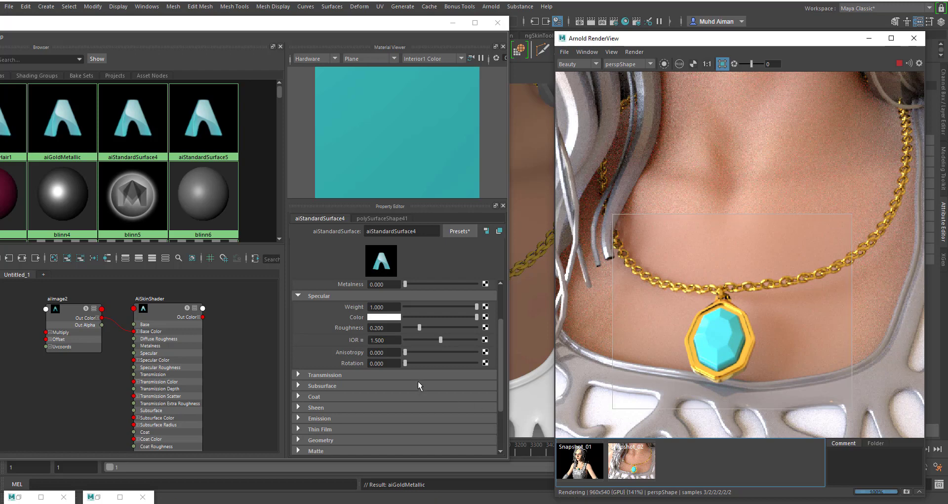
{"action": "scroll", "coordinate": [384, 329], "scroll_direction": "up", "scroll_amount": 3}
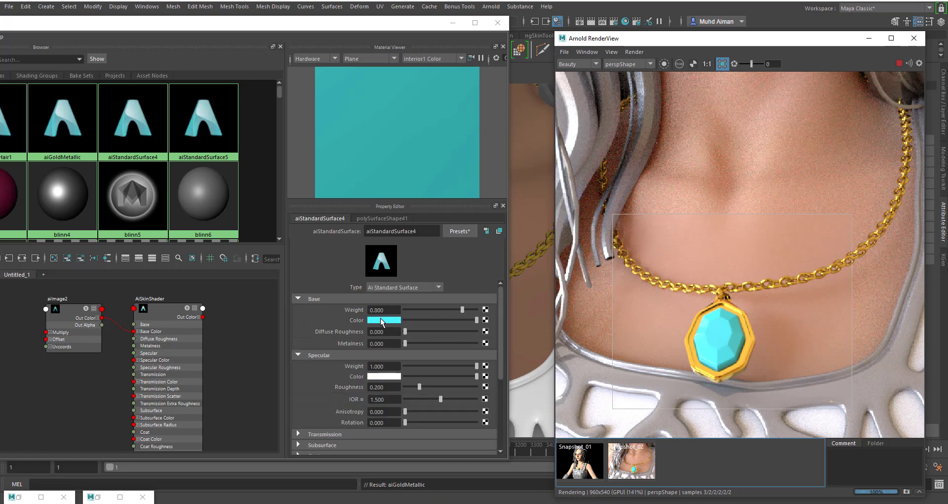
{"action": "left_click", "coordinate": [396, 321]}
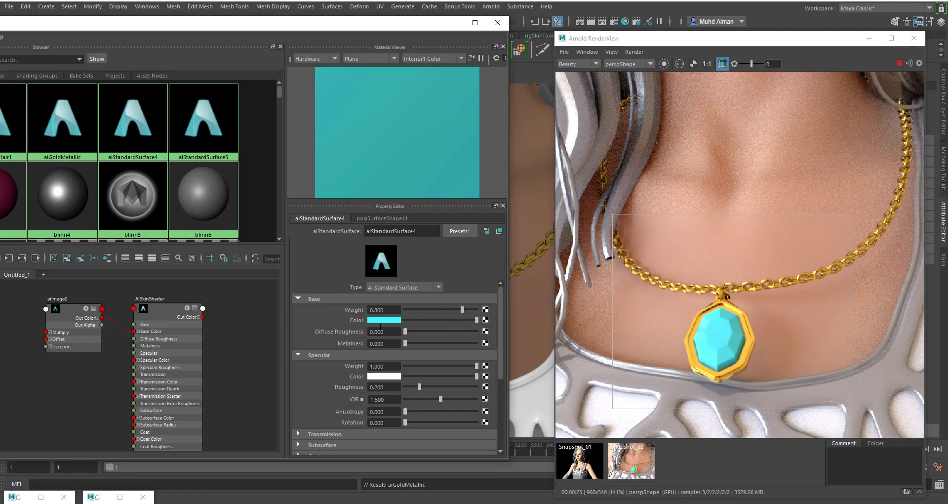
{"action": "left_click", "coordinate": [379, 325]}
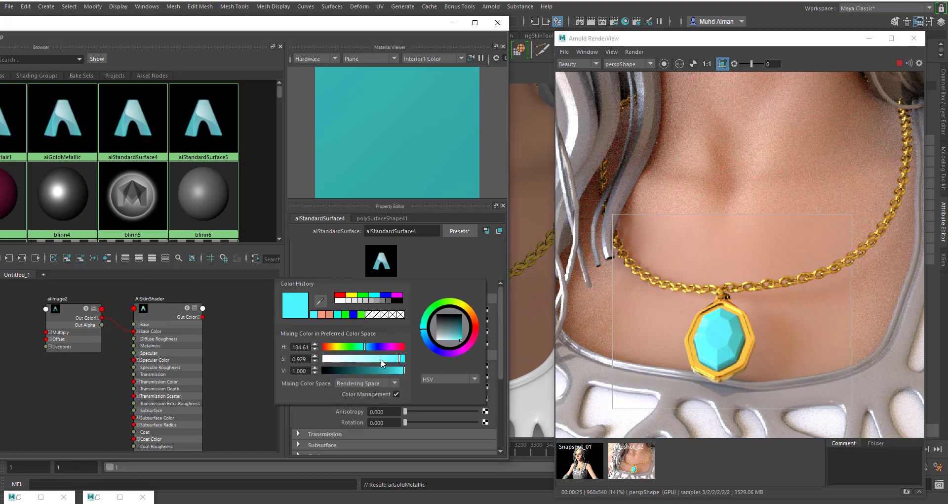
{"action": "left_click", "coordinate": [364, 371]}
{"action": "left_click", "coordinate": [385, 295]}
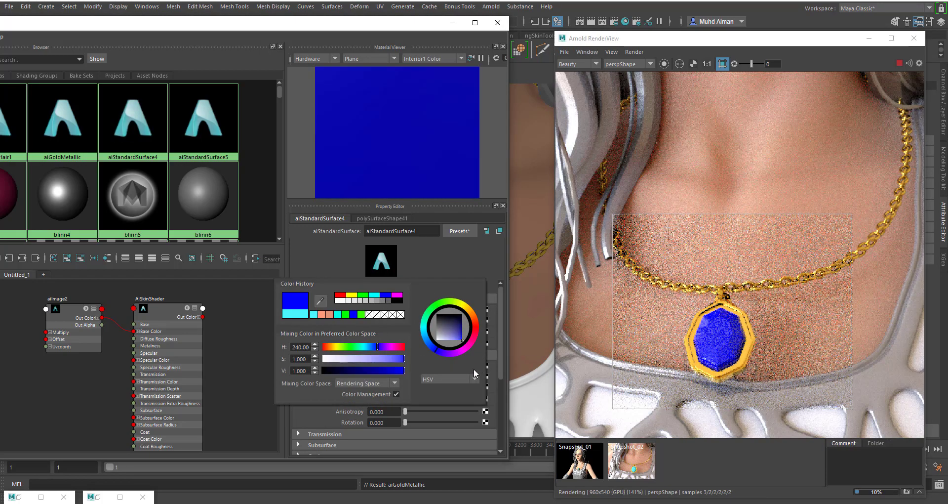
{"action": "left_click", "coordinate": [447, 332]}
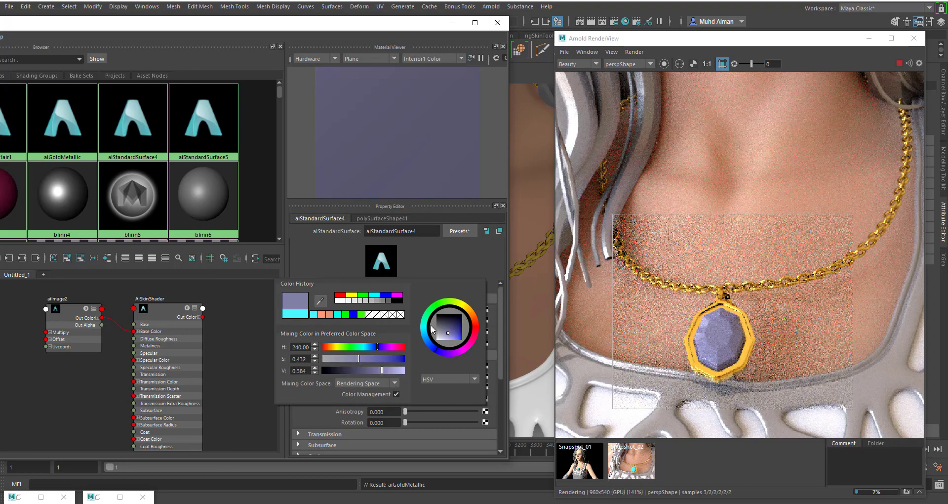
{"action": "left_click", "coordinate": [425, 329]}
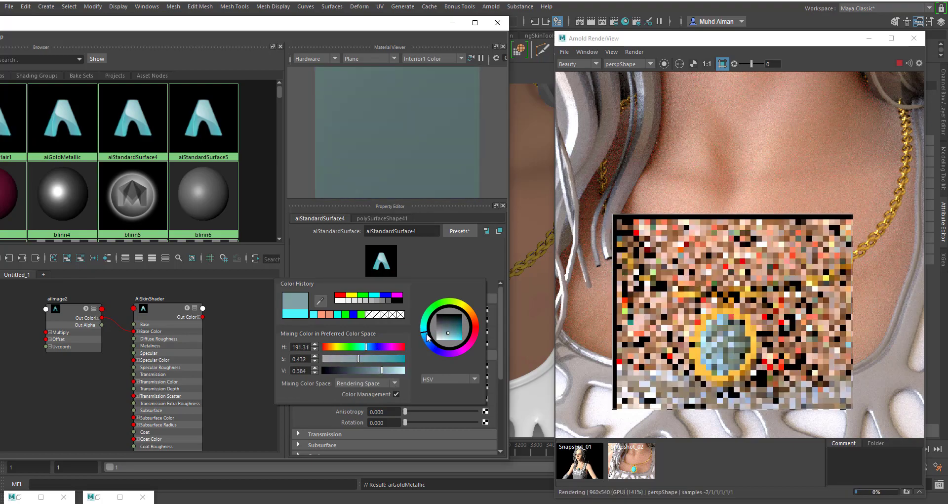
{"action": "left_click", "coordinate": [394, 359]}
{"action": "left_click", "coordinate": [395, 371]}
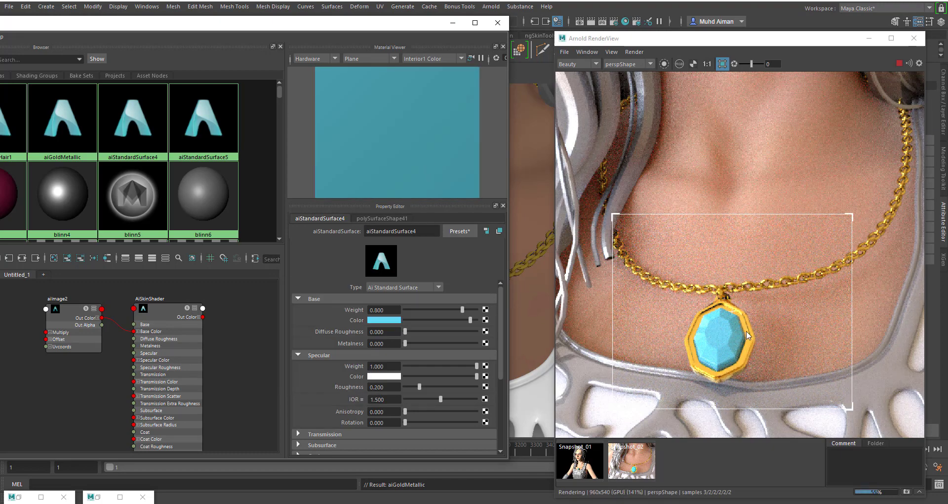
- Set the gem material's specular roughness to 0.070 and apply the Diamond preset to its IOR
{"action": "scroll", "coordinate": [409, 349], "scroll_direction": "down", "scroll_amount": 3}
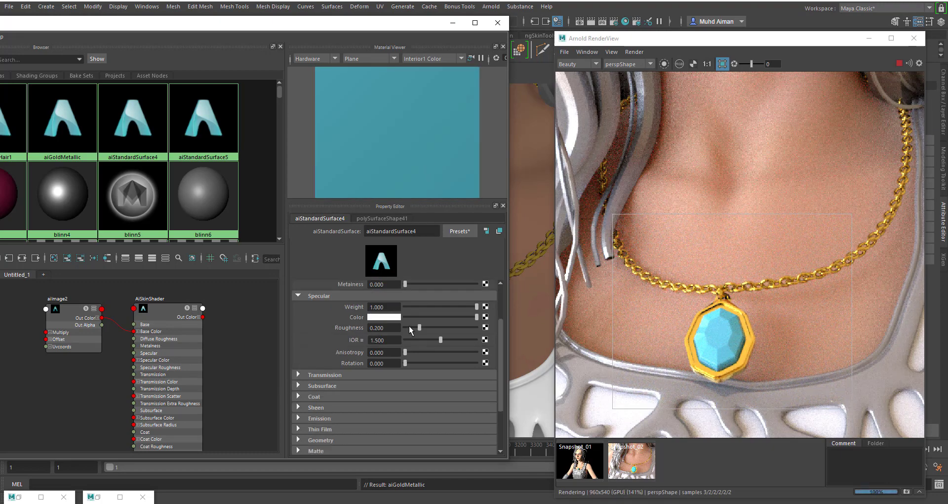
{"action": "left_click_drag", "start_coordinate": [416, 324], "coordinate": [409, 324]}
{"action": "left_click", "coordinate": [360, 340]}
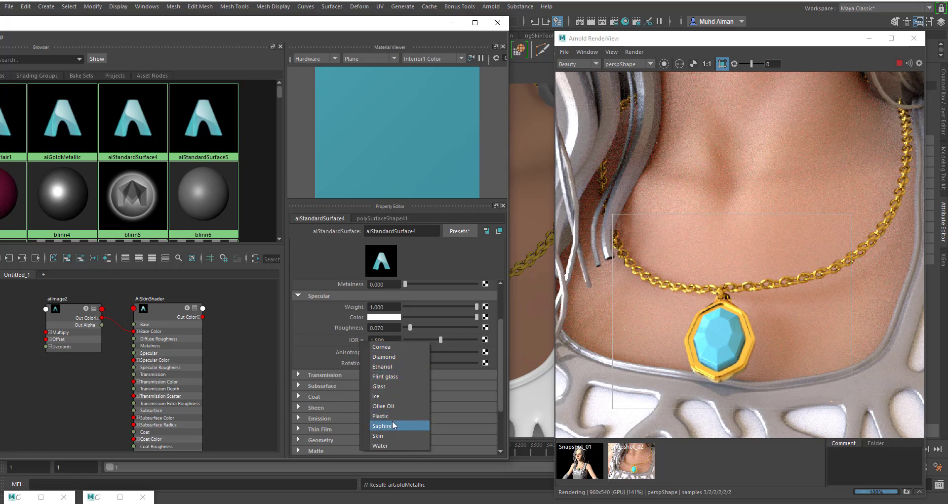
{"action": "left_click", "coordinate": [381, 357]}
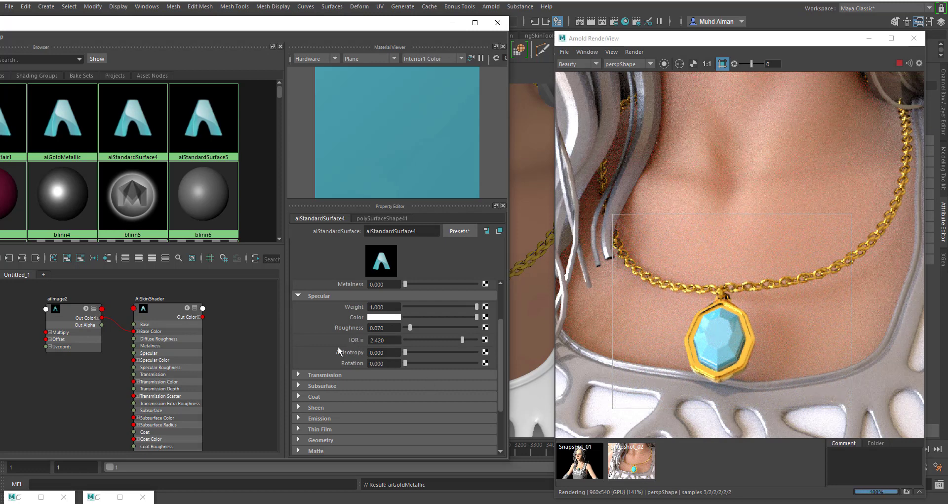
- Make the gem material transparent, trying transmission weight 0.503 before setting it to 1, and inspect the pendant render at different zooms
{"action": "left_click", "coordinate": [299, 374]}
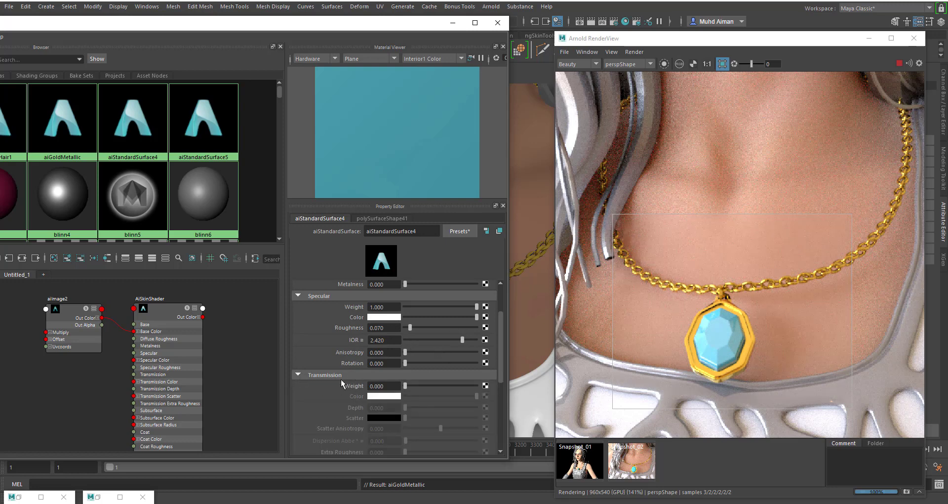
{"action": "left_click_drag", "start_coordinate": [407, 388], "coordinate": [440, 383]}
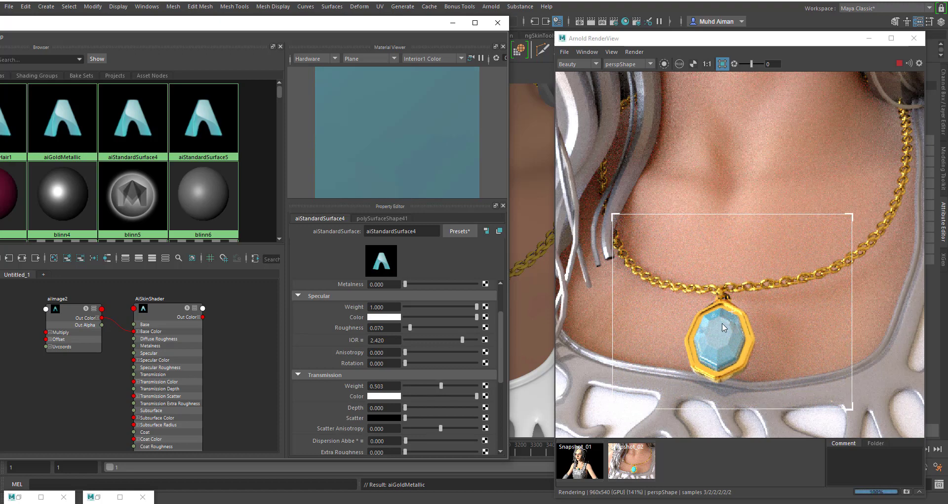
{"action": "scroll", "coordinate": [726, 336], "scroll_direction": "up", "scroll_amount": 3}
{"action": "scroll", "coordinate": [706, 292], "scroll_direction": "down", "scroll_amount": 4}
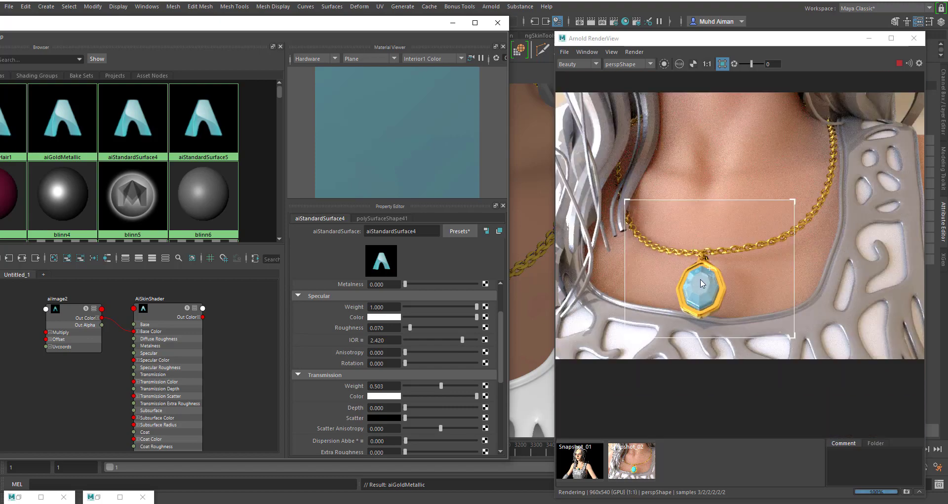
{"action": "scroll", "coordinate": [702, 283], "scroll_direction": "up", "scroll_amount": 2}
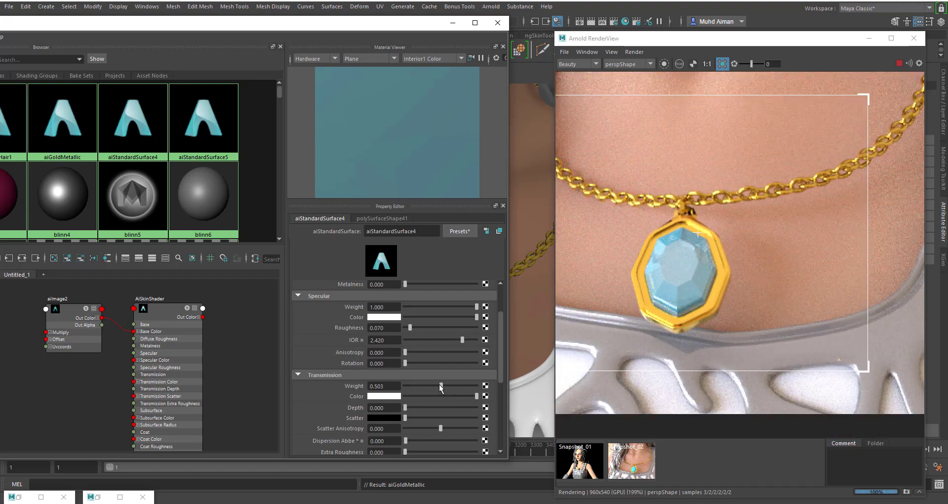
{"action": "left_click_drag", "start_coordinate": [441, 388], "coordinate": [482, 393]}
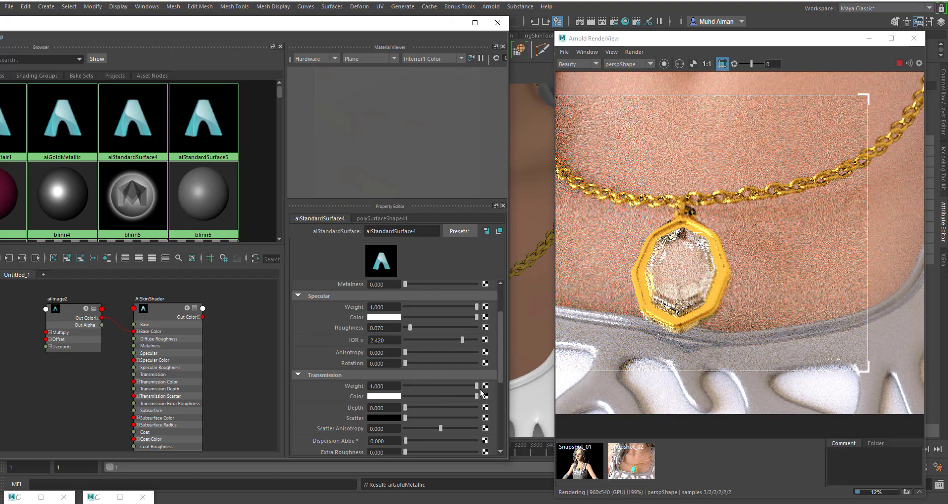
{"action": "scroll", "coordinate": [701, 252], "scroll_direction": "down", "scroll_amount": 2}
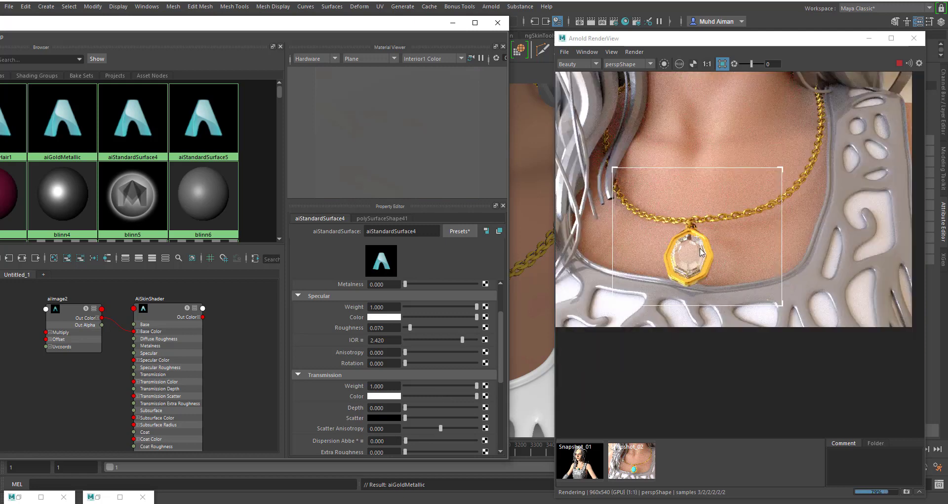
{"action": "scroll", "coordinate": [701, 252], "scroll_direction": "up", "scroll_amount": 2}
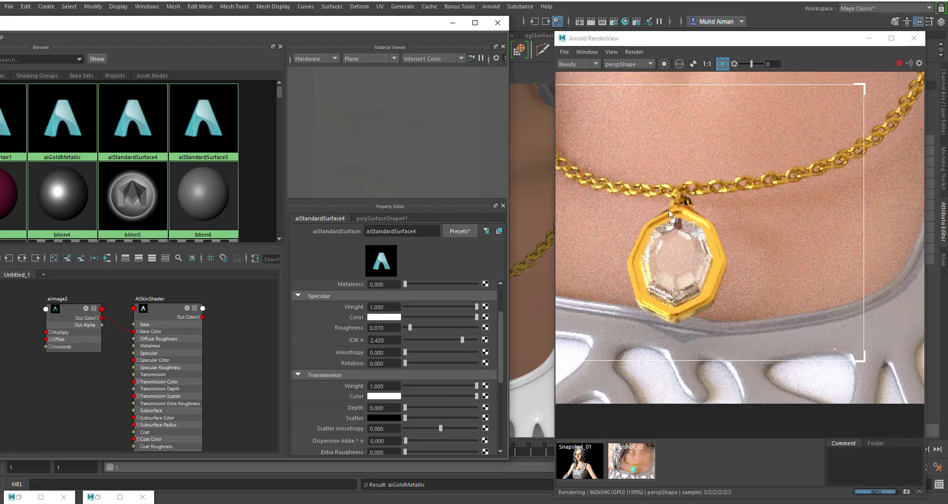
- Tint the gem material's transmission color a light sky blue
{"action": "left_click", "coordinate": [381, 396]}
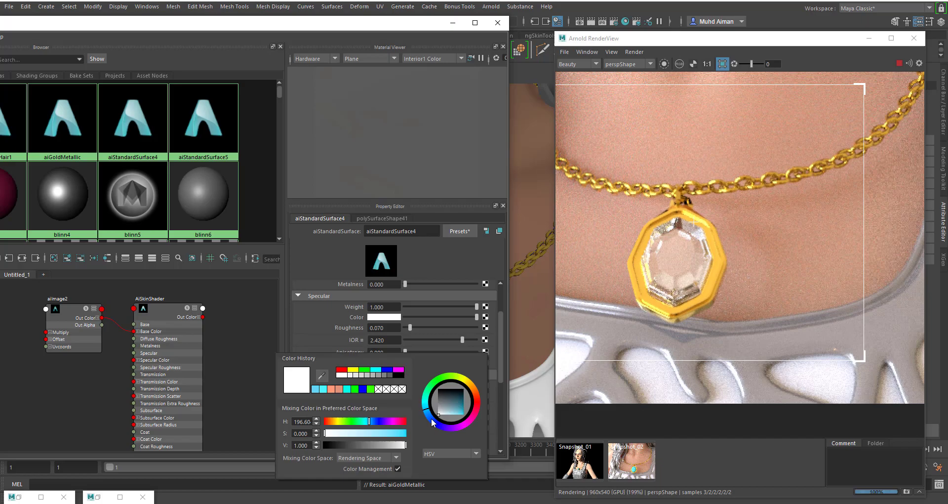
{"action": "left_click", "coordinate": [459, 409]}
{"action": "left_click_drag", "start_coordinate": [458, 408], "coordinate": [460, 401]}
{"action": "left_click_drag", "start_coordinate": [366, 445], "coordinate": [395, 448]}
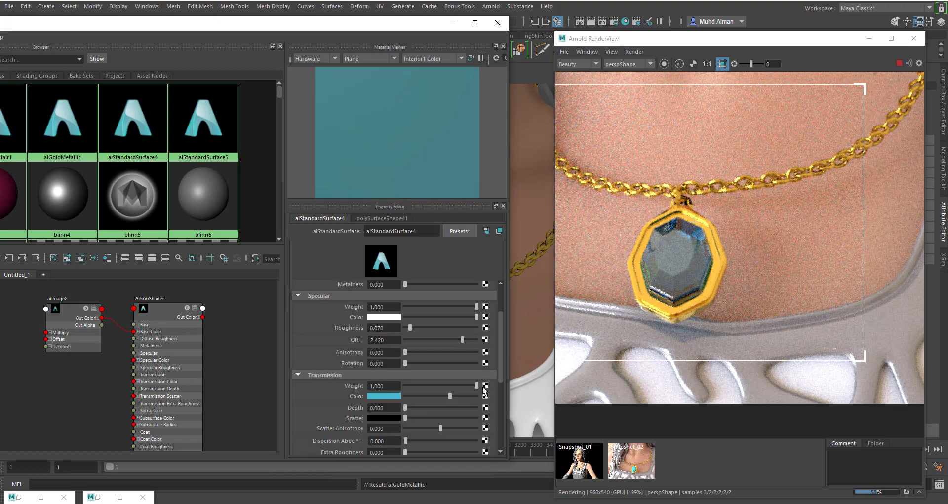
- Examine the blue gem in the pendant render at different zooms and review its Base, Specular and Transmission settings
{"action": "scroll", "coordinate": [410, 329], "scroll_direction": "up", "scroll_amount": 2}
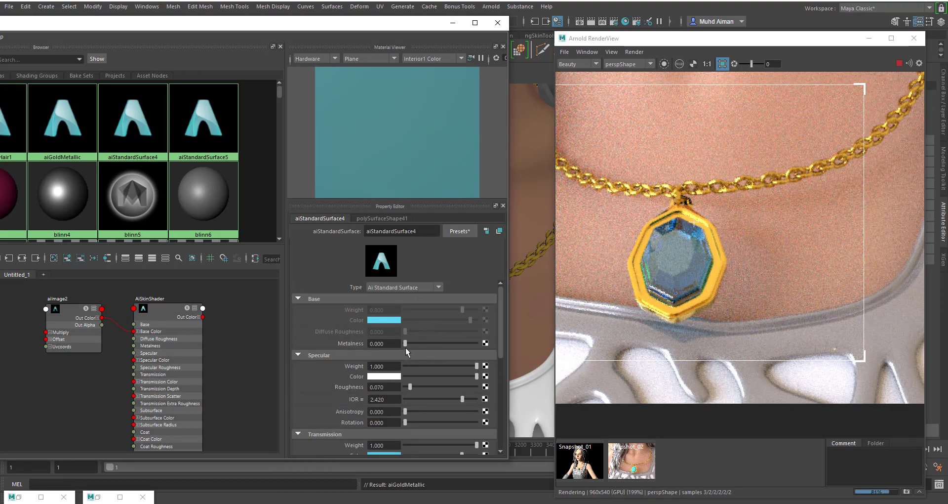
{"action": "left_click_drag", "start_coordinate": [411, 343], "coordinate": [382, 347]}
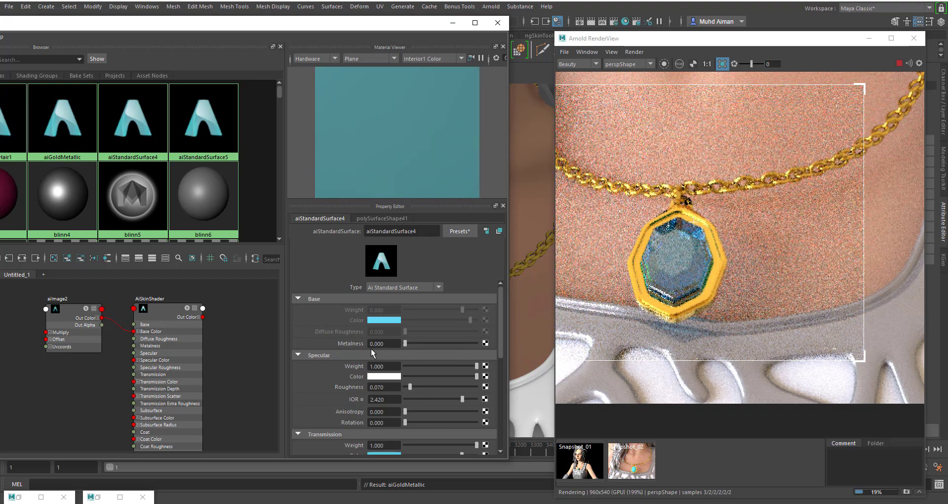
{"action": "scroll", "coordinate": [636, 295], "scroll_direction": "down", "scroll_amount": 2}
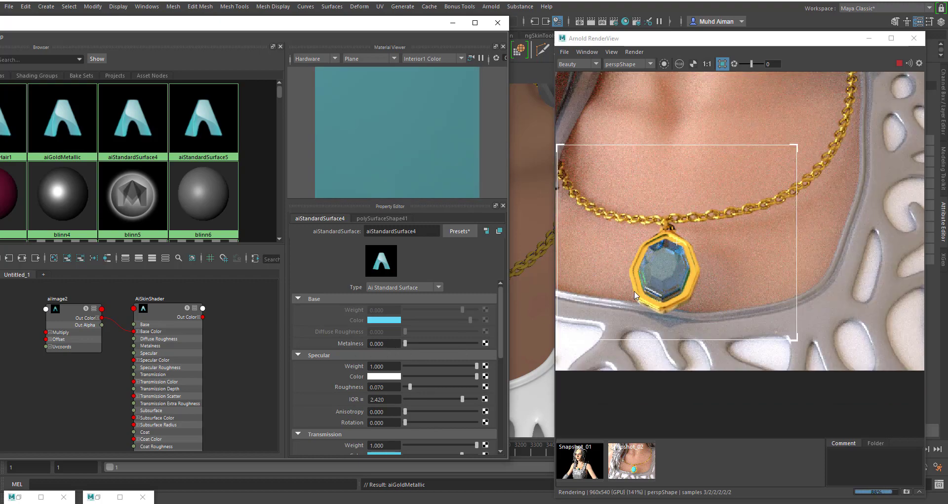
{"action": "scroll", "coordinate": [380, 363], "scroll_direction": "down", "scroll_amount": 3}
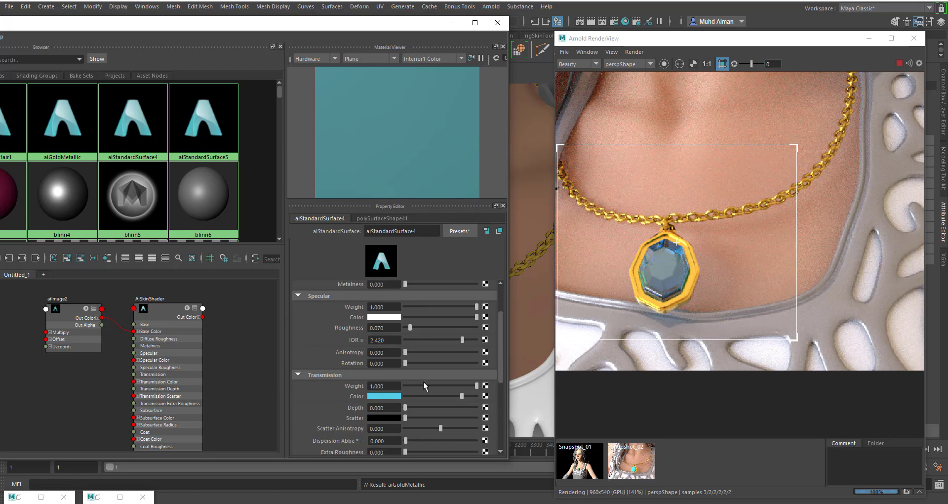
{"action": "left_click_drag", "start_coordinate": [428, 380], "coordinate": [403, 379]}
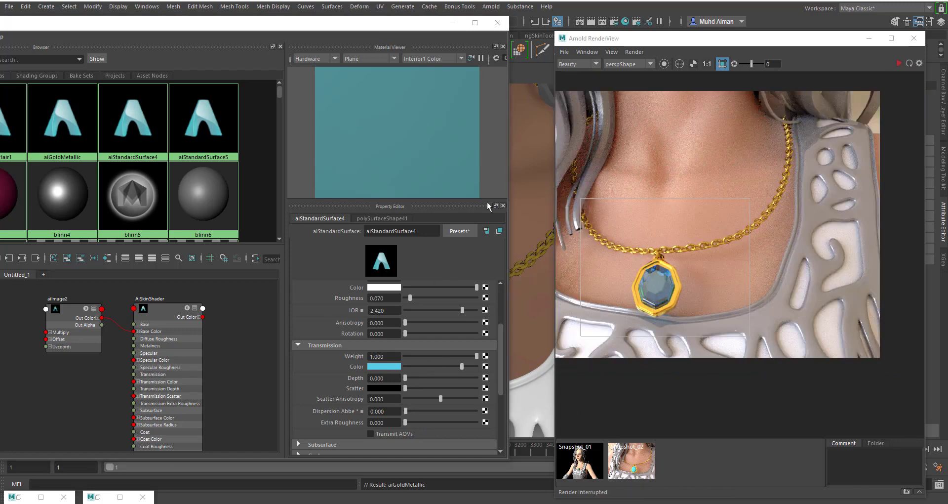
{"action": "scroll", "coordinate": [645, 326], "scroll_direction": "up", "scroll_amount": 1}
{"action": "middle_click_drag", "start_coordinate": [699, 399], "coordinate": [752, 422]}
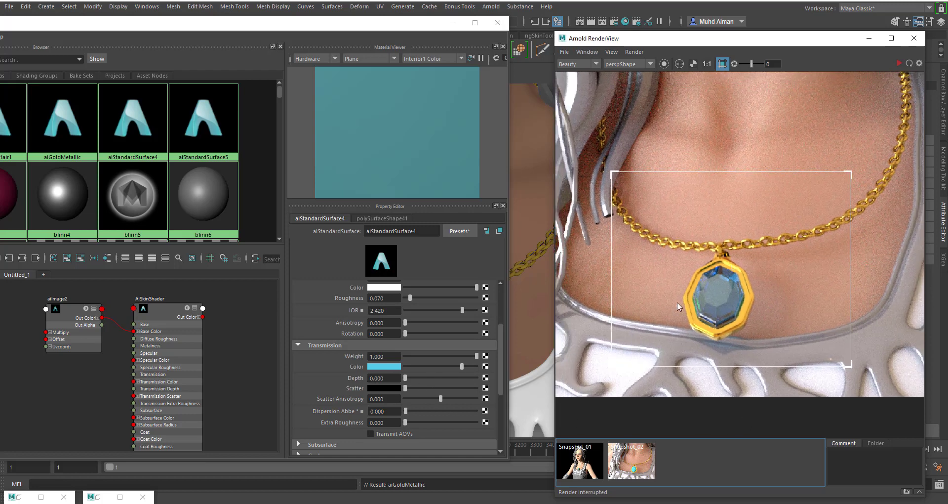
{"action": "scroll", "coordinate": [764, 332], "scroll_direction": "down", "scroll_amount": 1}
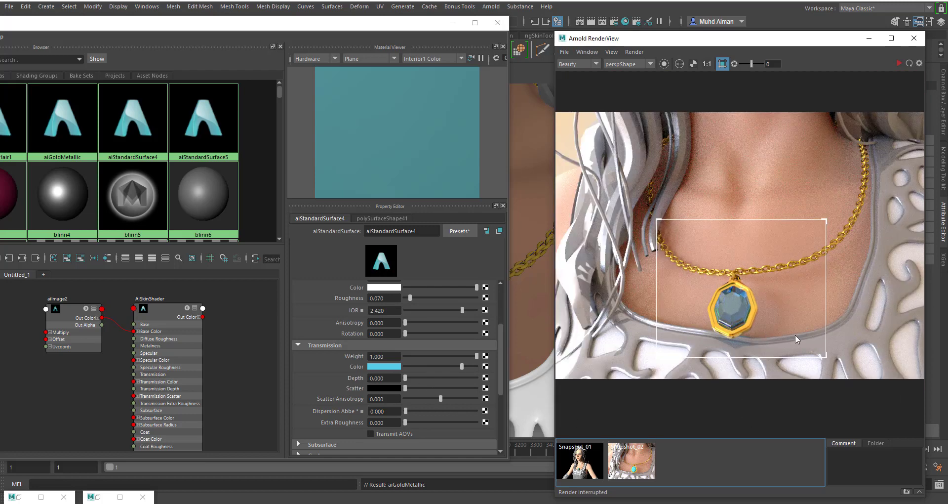
{"action": "scroll", "coordinate": [777, 332], "scroll_direction": "up", "scroll_amount": 1}
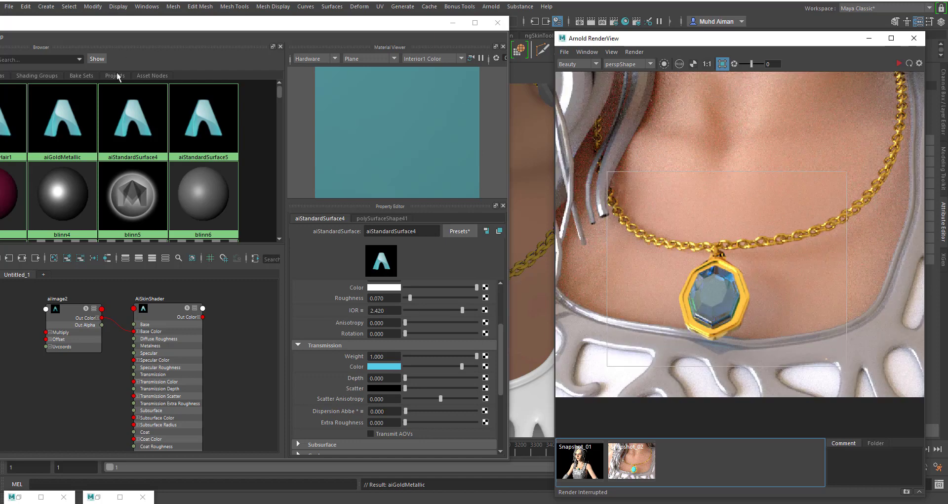
- Review the remaining attribute groups of aiStandardSurface4 and restart the interactive render
{"action": "left_click_drag", "start_coordinate": [145, 24], "coordinate": [212, 59]}
{"action": "scroll", "coordinate": [676, 339], "scroll_direction": "down", "scroll_amount": 2}
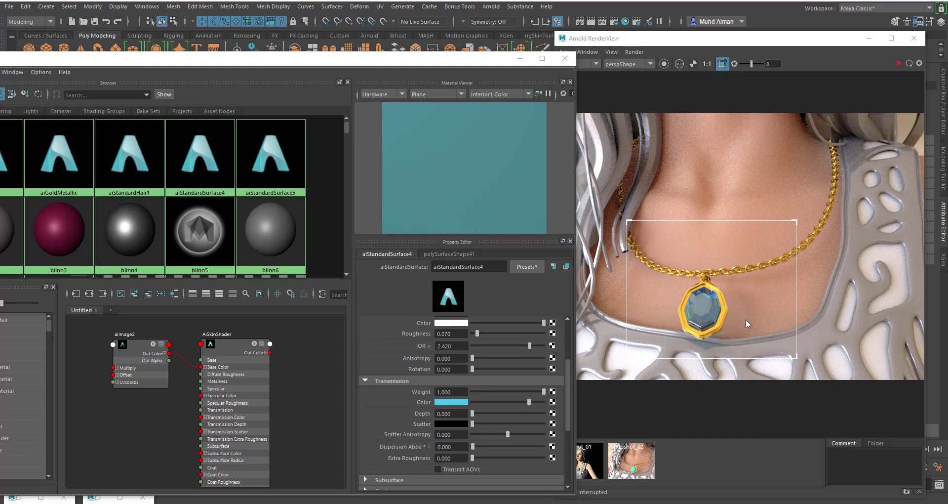
{"action": "scroll", "coordinate": [414, 384], "scroll_direction": "down", "scroll_amount": 3}
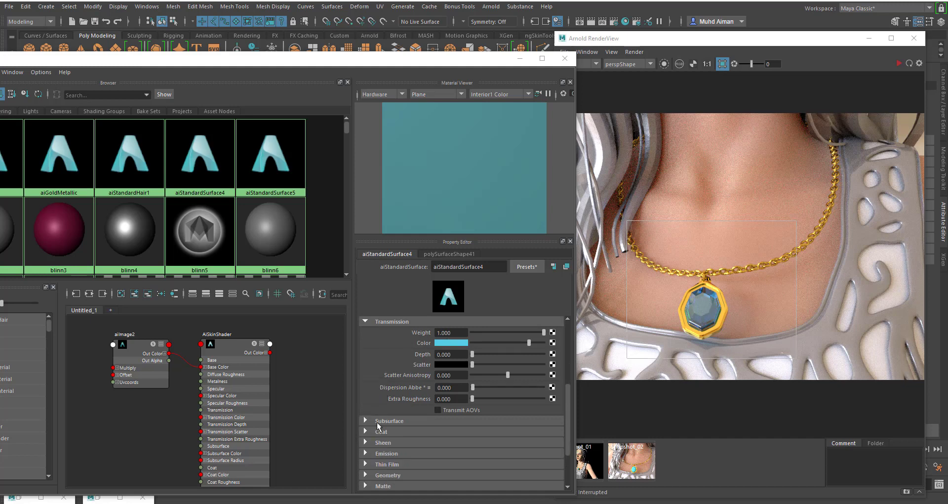
{"action": "scroll", "coordinate": [393, 396], "scroll_direction": "down", "scroll_amount": 3}
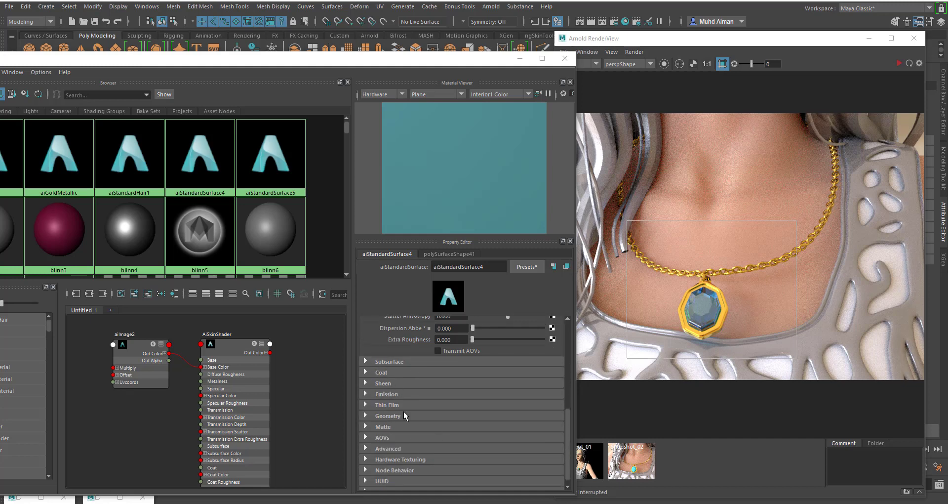
{"action": "scroll", "coordinate": [414, 385], "scroll_direction": "up", "scroll_amount": 6}
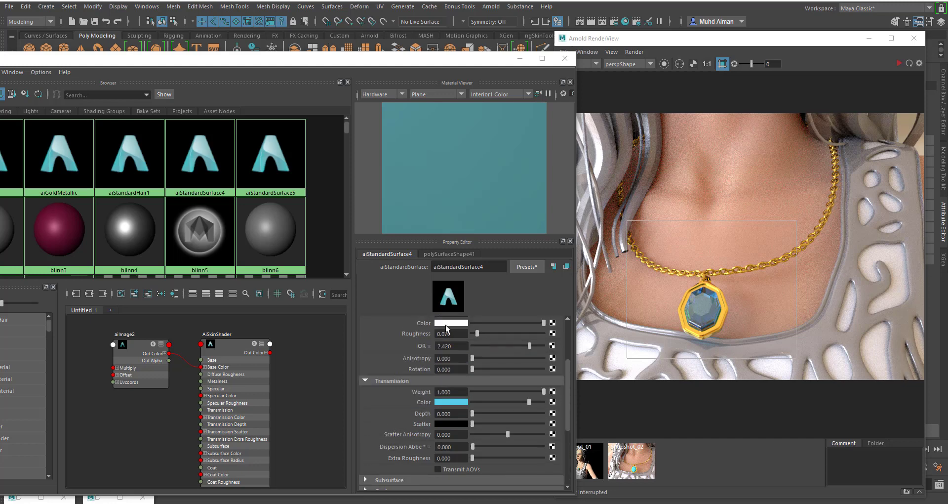
{"action": "left_click", "coordinate": [898, 65]}
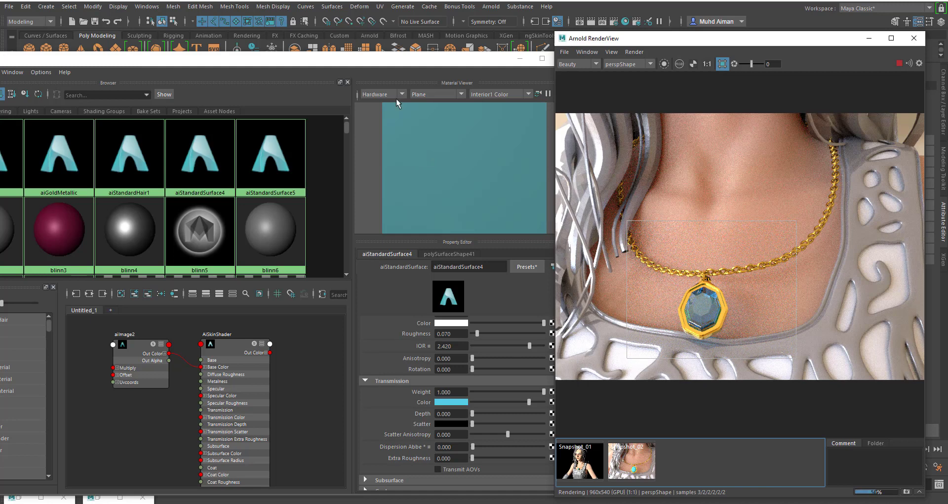
- Minimize the Hypershade window and frame the character's head and upper body in the perspective view
{"action": "left_click_drag", "start_coordinate": [379, 62], "coordinate": [343, 44]}
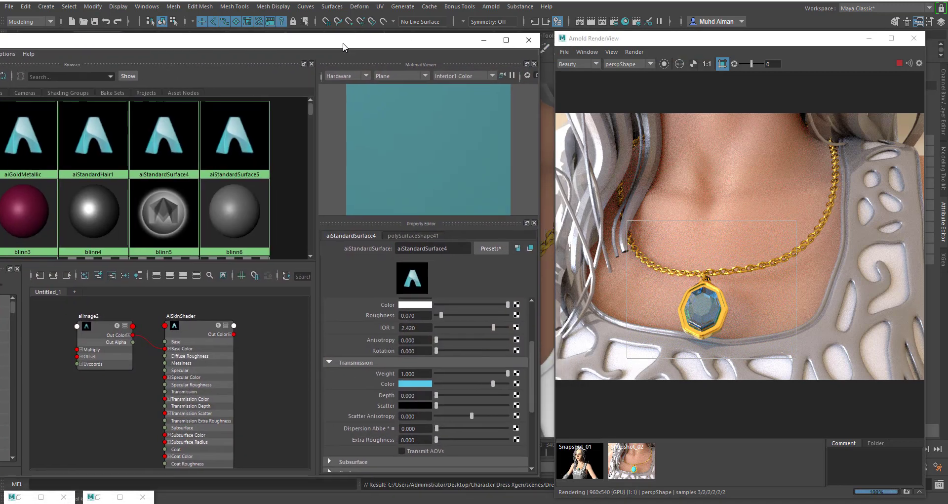
{"action": "scroll", "coordinate": [477, 336], "scroll_direction": "up", "scroll_amount": 3}
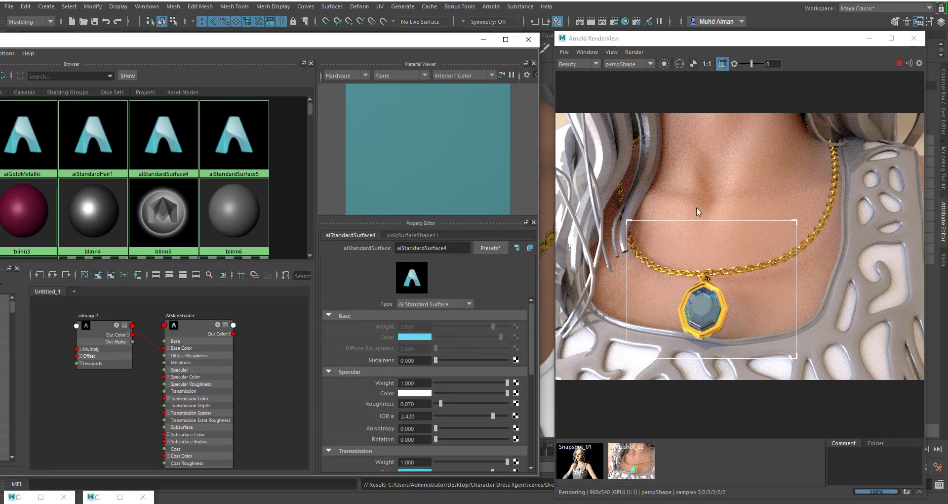
{"action": "left_click", "coordinate": [484, 40]}
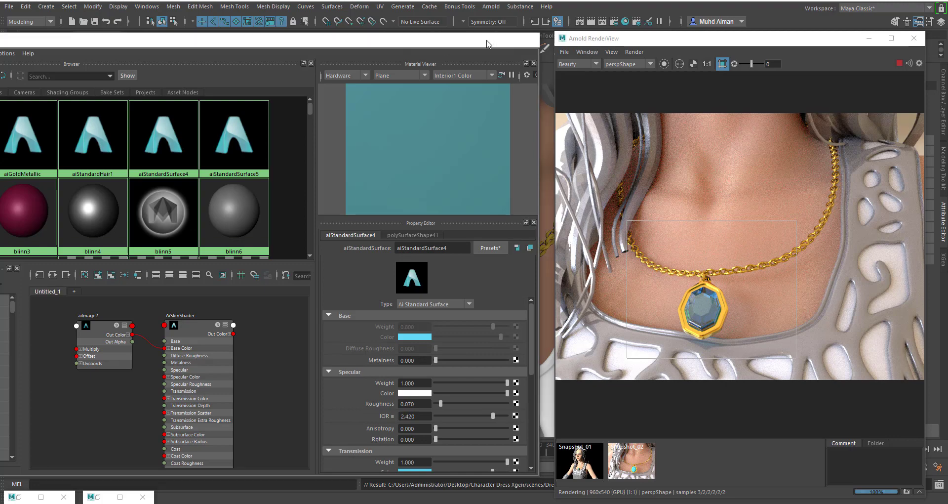
{"action": "scroll", "coordinate": [382, 189], "scroll_direction": "down", "scroll_amount": 5}
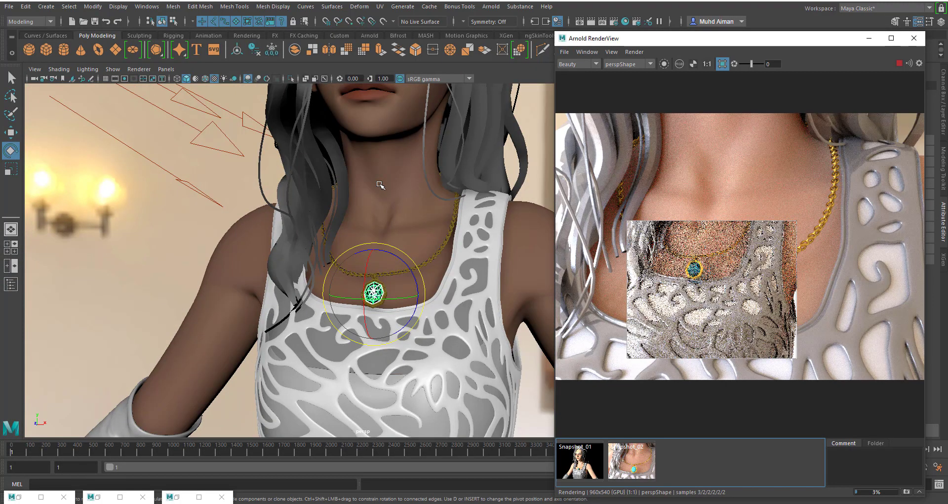
{"action": "scroll", "coordinate": [381, 191], "scroll_direction": "down", "scroll_amount": 5}
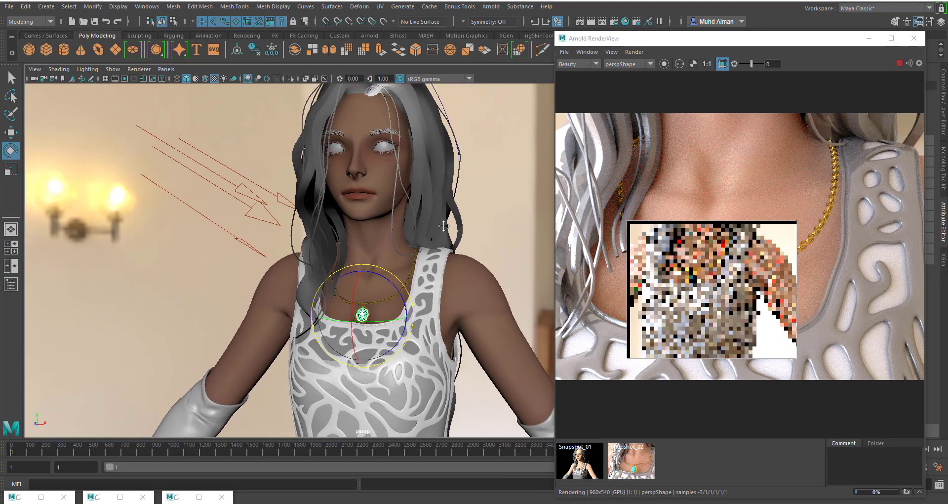
- Restart the render, turn off its crop region to render the full frame, and slightly reframe the character in the perspective view
{"action": "left_click", "coordinate": [898, 64]}
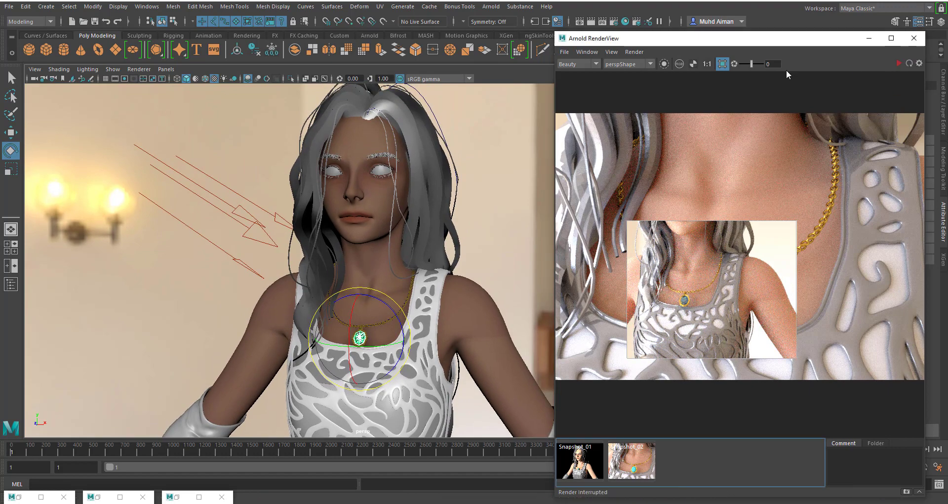
{"action": "left_click", "coordinate": [899, 64]}
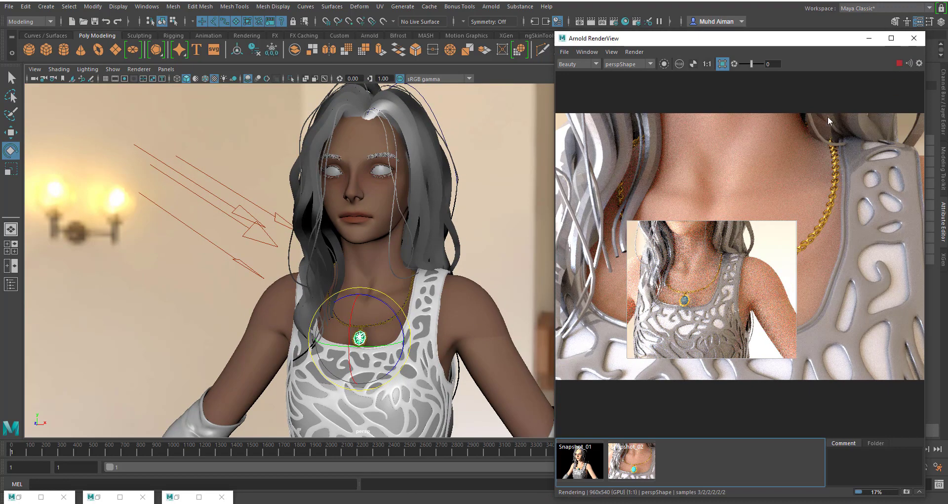
{"action": "left_click", "coordinate": [723, 63]}
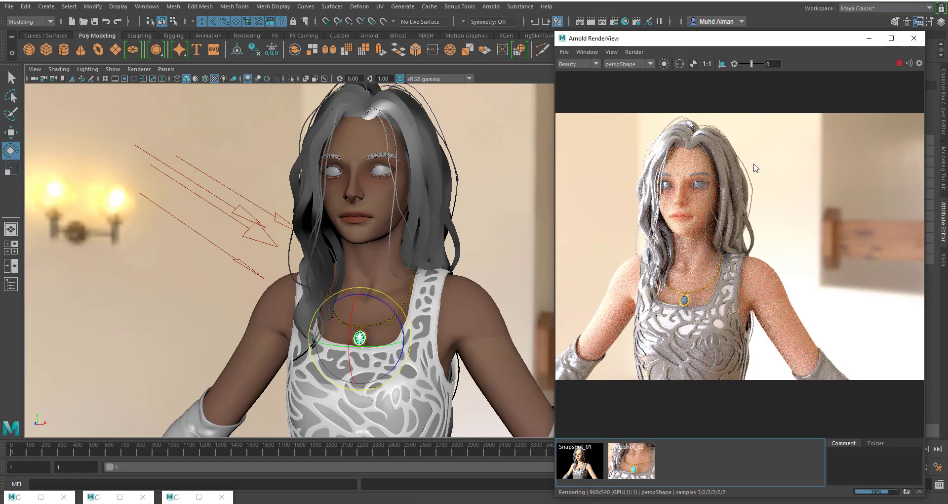
{"action": "middle_click_drag", "start_coordinate": [397, 241], "coordinate": [408, 240], "text": "alt"}
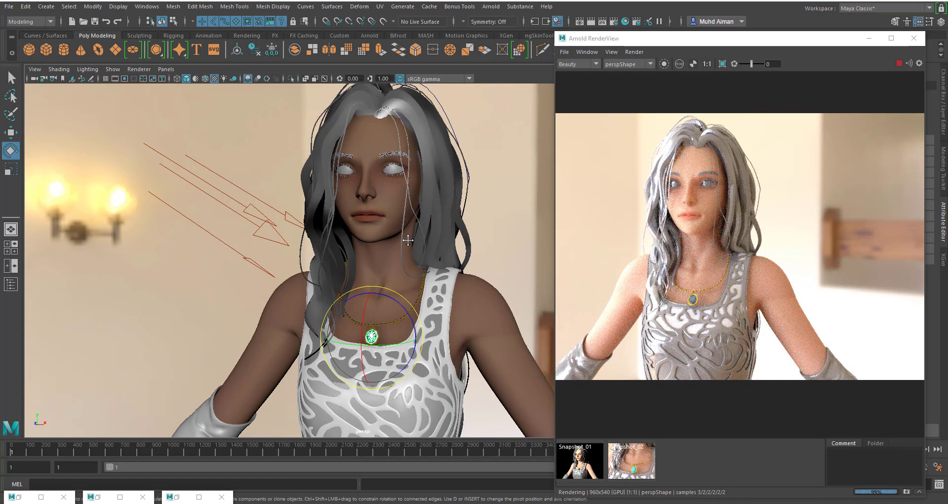
- Examine the necklace, face and dress in the full-frame render at different zooms
{"action": "scroll", "coordinate": [749, 333], "scroll_direction": "up", "scroll_amount": 1}
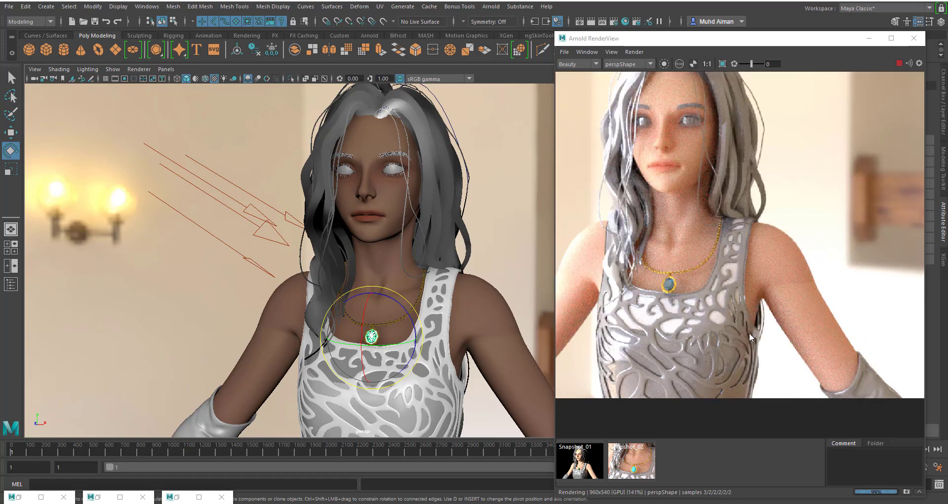
{"action": "scroll", "coordinate": [749, 331], "scroll_direction": "down", "scroll_amount": 1}
{"action": "left_click", "coordinate": [736, 322]}
{"action": "middle_click_drag", "start_coordinate": [736, 323], "coordinate": [757, 313]}
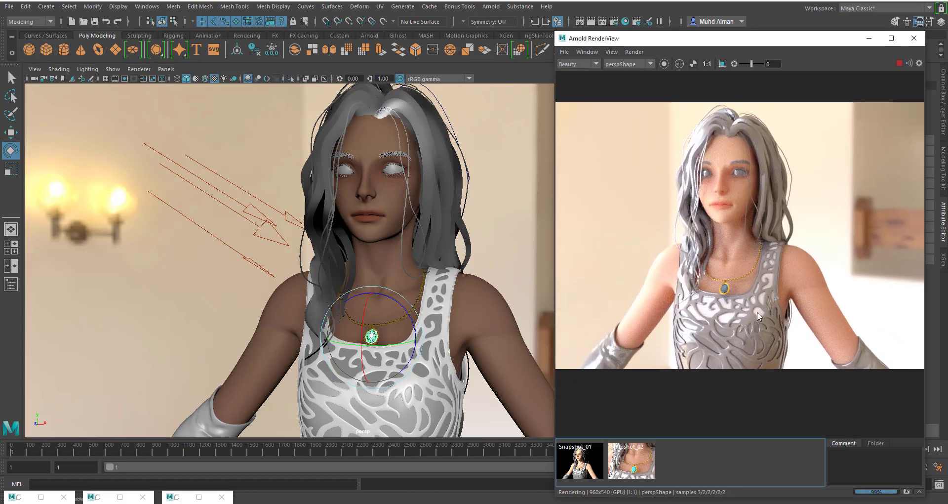
{"action": "middle_click_drag", "start_coordinate": [688, 332], "coordinate": [757, 260]}
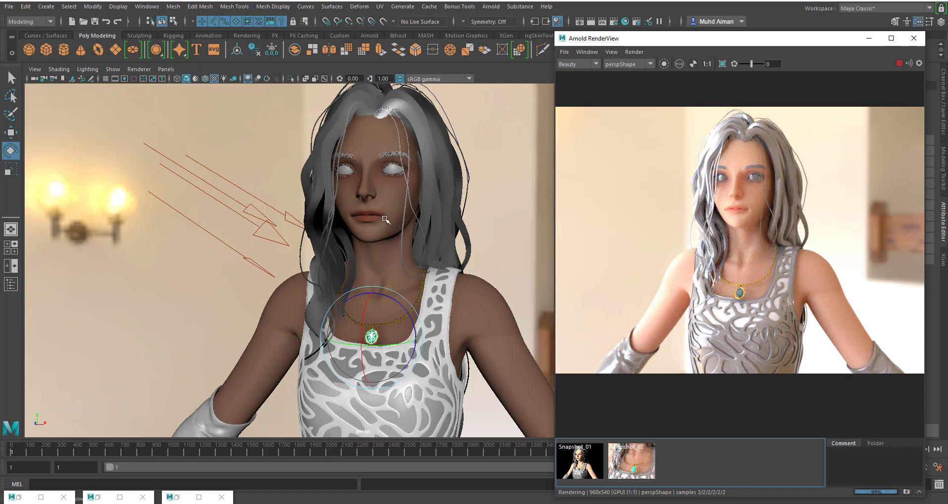
- Select the character's left eye in the perspective view and check the eyes in the render
{"action": "left_click", "coordinate": [390, 172]}
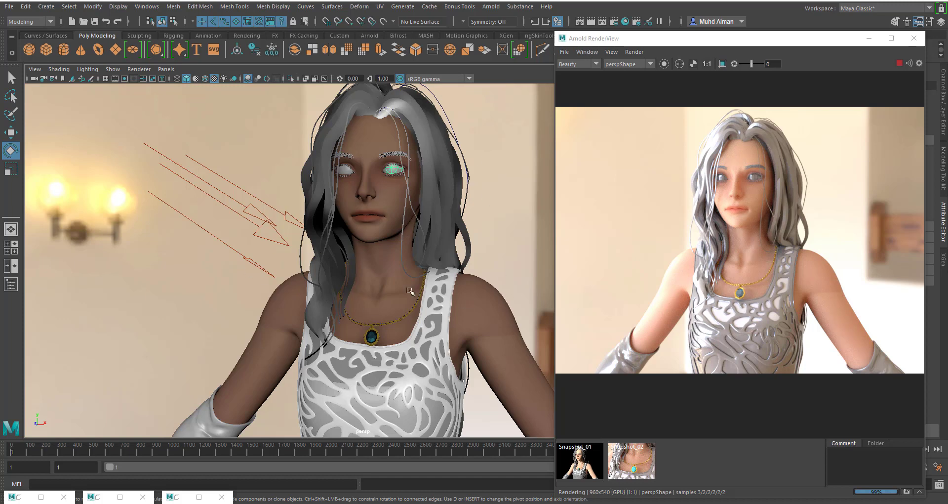
{"action": "scroll", "coordinate": [791, 273], "scroll_direction": "down", "scroll_amount": 1}
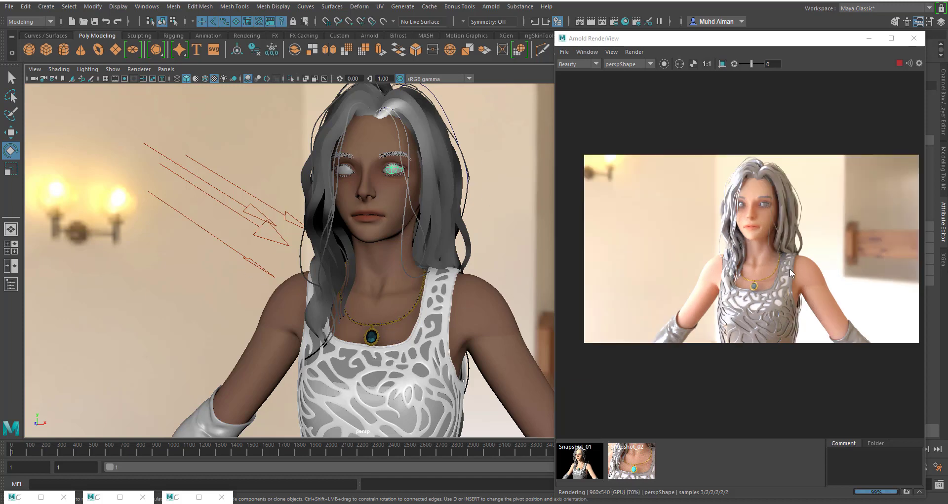
{"action": "scroll", "coordinate": [792, 273], "scroll_direction": "up", "scroll_amount": 1}
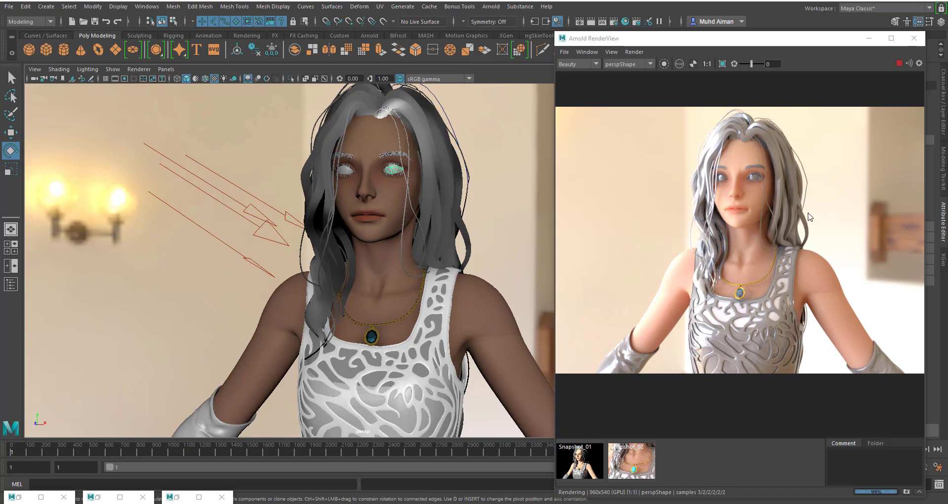